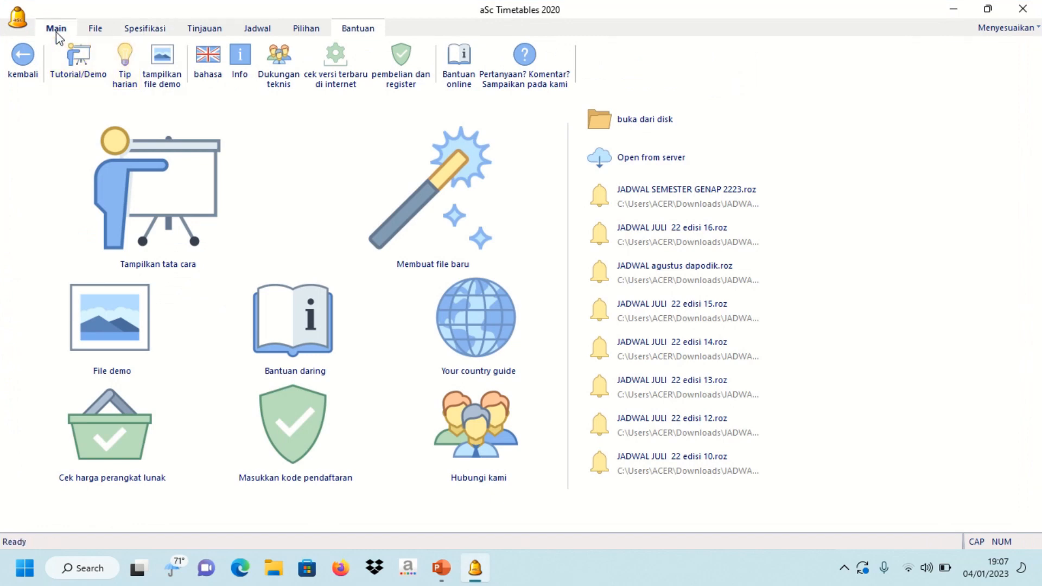
- Start a new timetable for SMP PGRI KADUNGORA with school year 2022/2023
{"action": "left_click", "coordinate": [56, 30]}
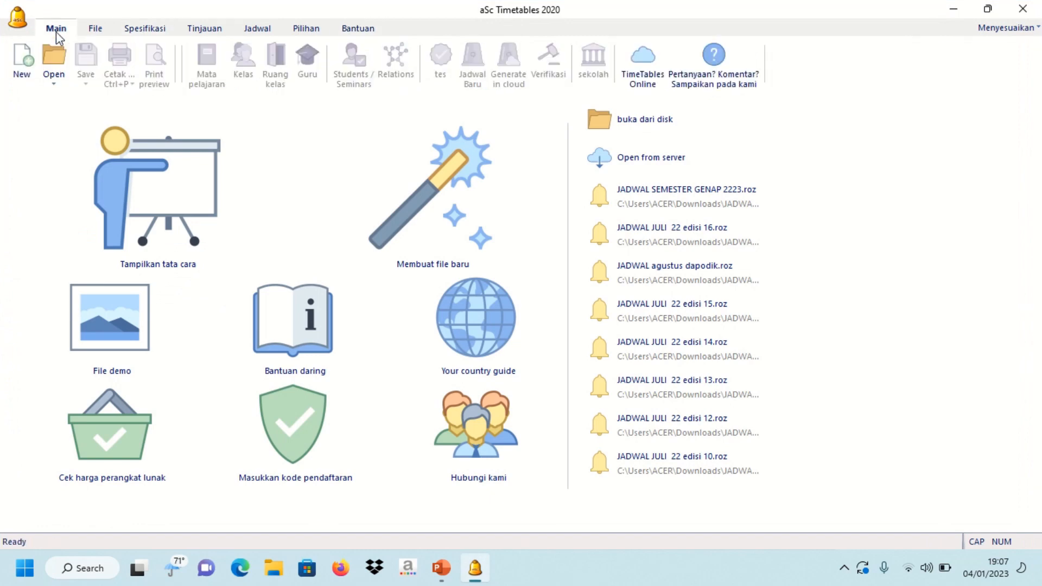
{"action": "left_click", "coordinate": [29, 81]}
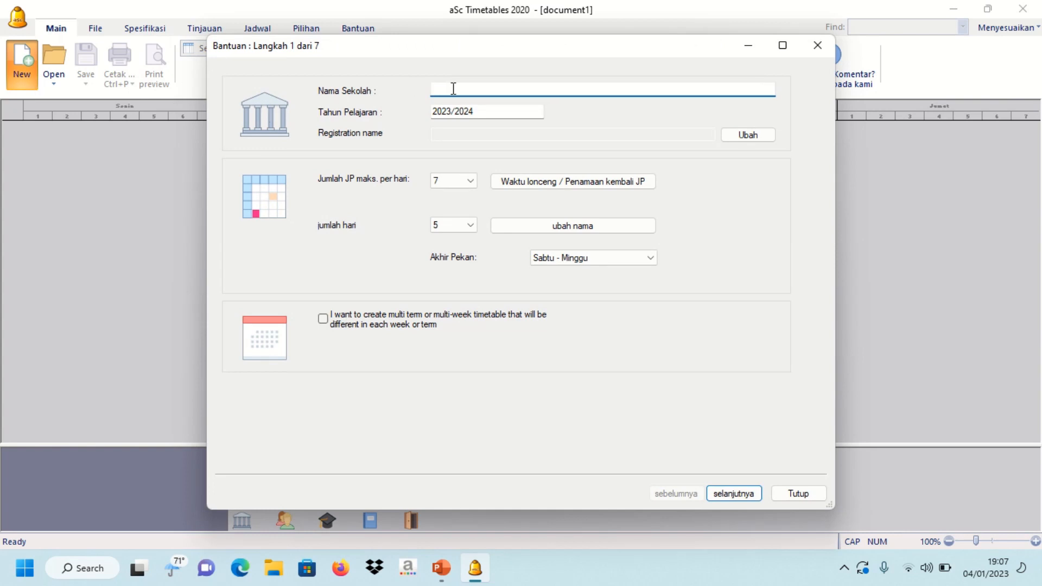
{"action": "type", "text": "SMP PGRI KADUNGORA"}
{"action": "left_click", "coordinate": [453, 112]}
{"action": "key", "text": "BackSpace"}
{"action": "type", "text": "2"}
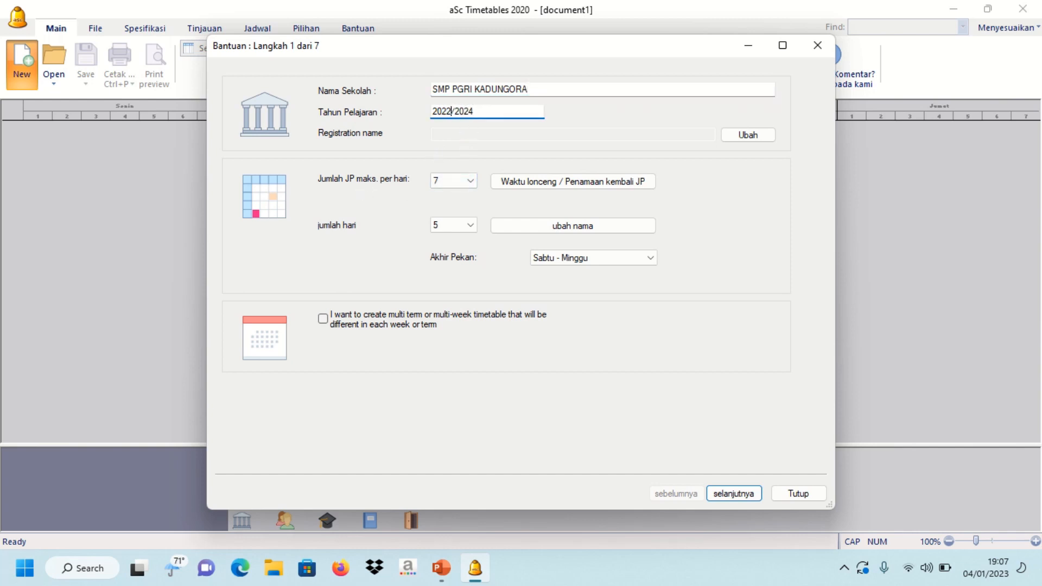
{"action": "key", "text": "Right"}
{"action": "key", "text": "Right"}
{"action": "key", "text": "Right"}
{"action": "key", "text": "Right"}
{"action": "key", "text": "Delete"}
{"action": "type", "text": "3"}
- Set 8 periods per day and a 6-day school week
{"action": "left_click", "coordinate": [470, 181]}
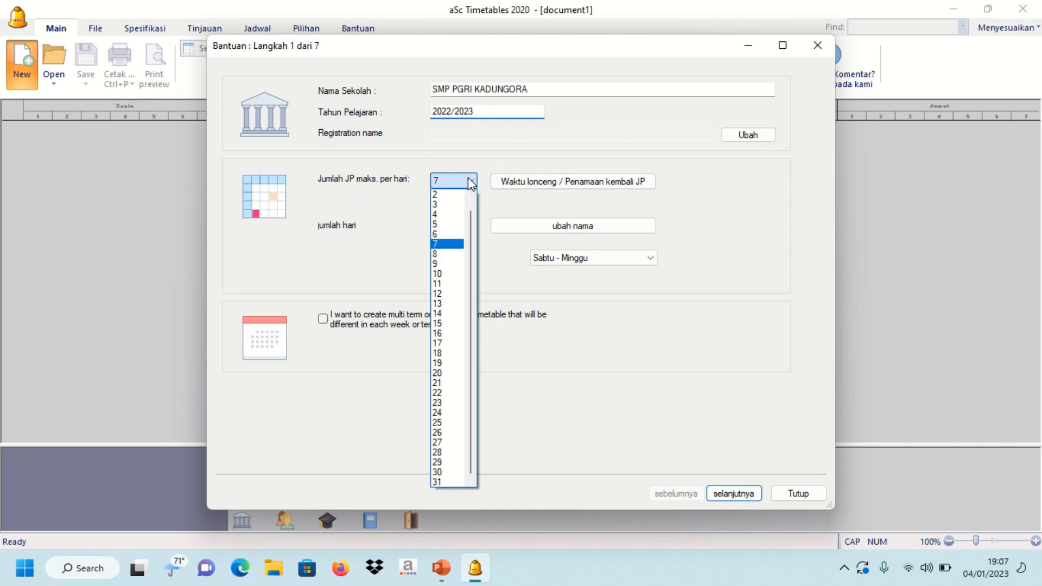
{"action": "left_click", "coordinate": [454, 258]}
{"action": "left_click", "coordinate": [505, 278]}
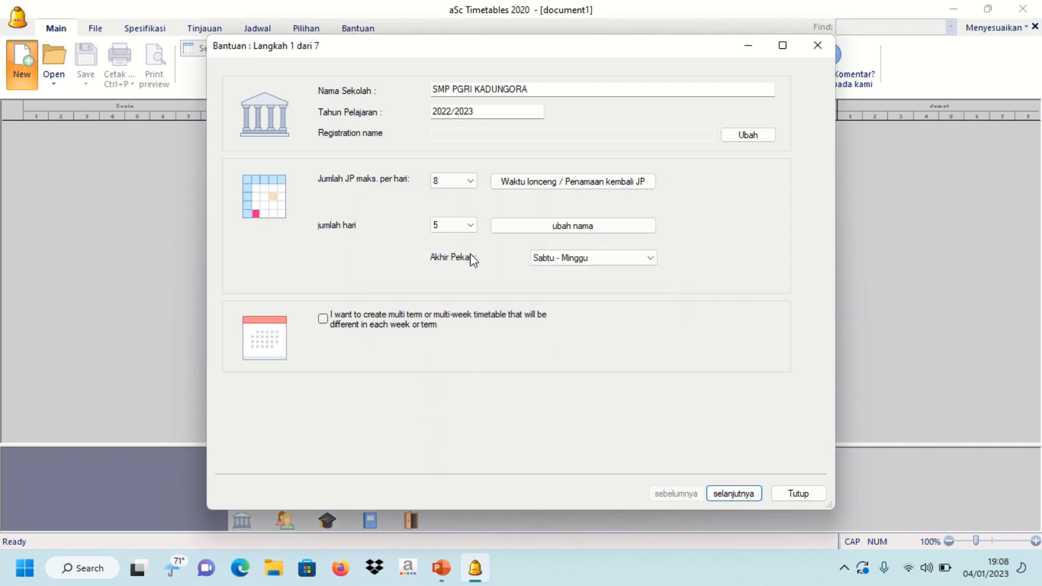
{"action": "left_click", "coordinate": [468, 226]}
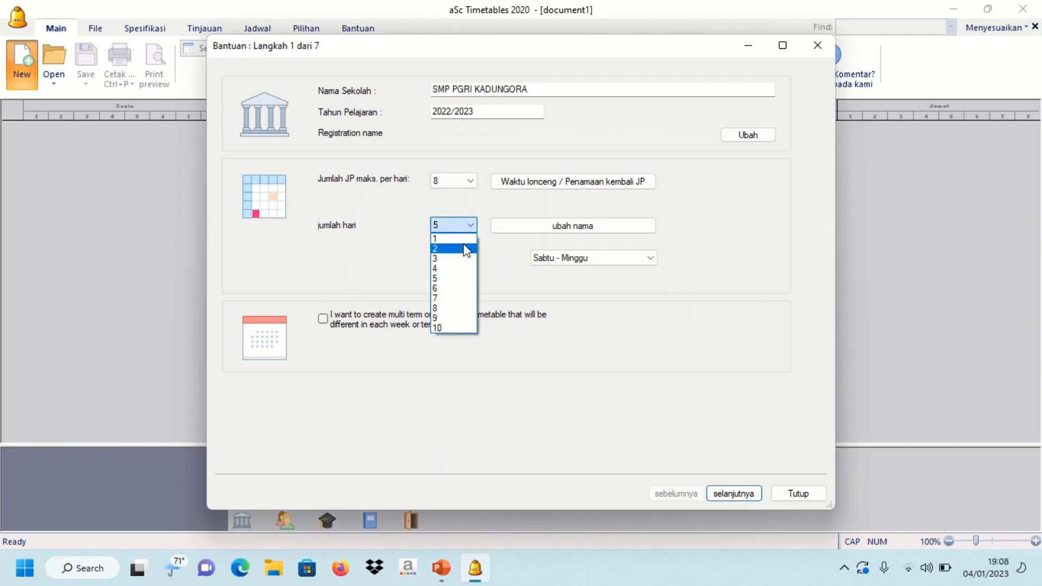
{"action": "left_click", "coordinate": [450, 288]}
{"action": "left_click", "coordinate": [493, 275]}
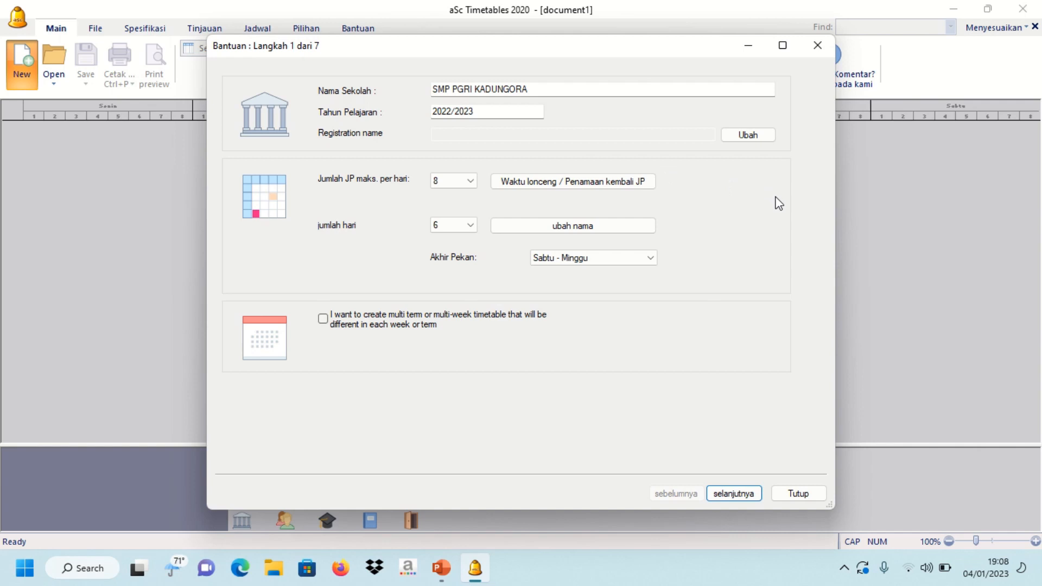
- Set period 1 in the bell times to run 7:00–7:40
{"action": "left_click", "coordinate": [617, 187]}
{"action": "left_click", "coordinate": [434, 107]}
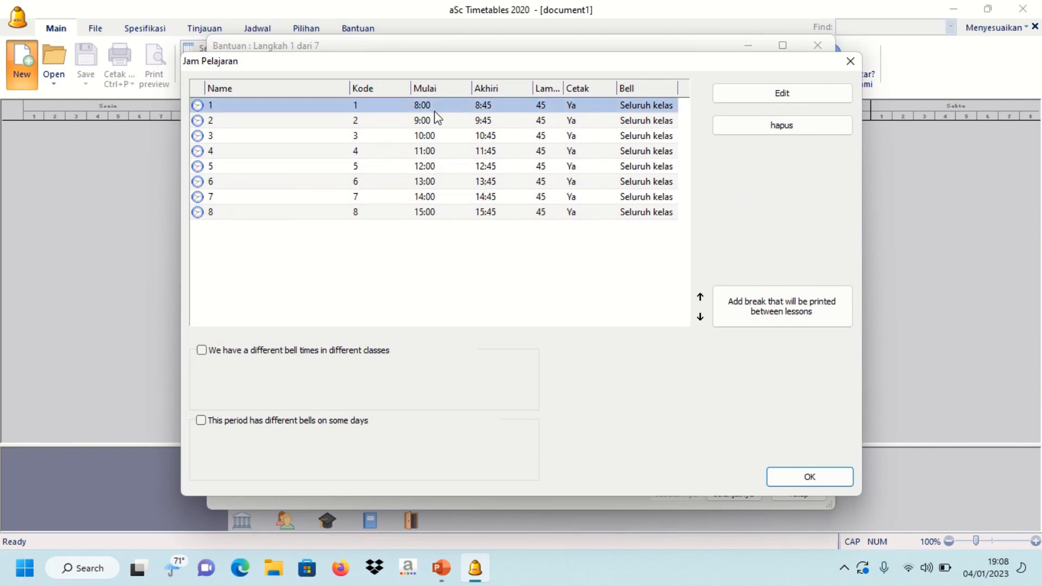
{"action": "left_click", "coordinate": [719, 96]}
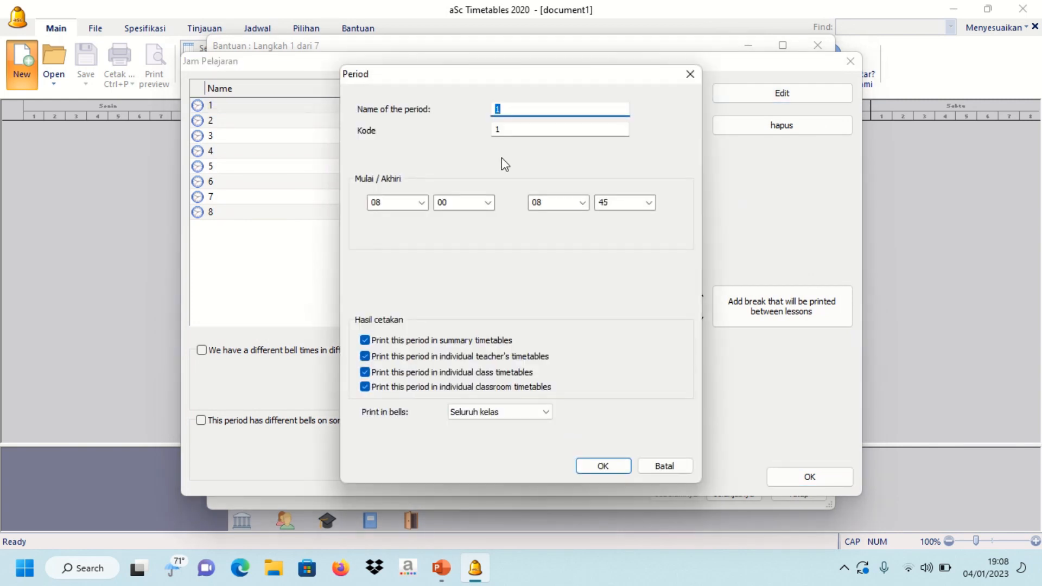
{"action": "left_click", "coordinate": [422, 203]}
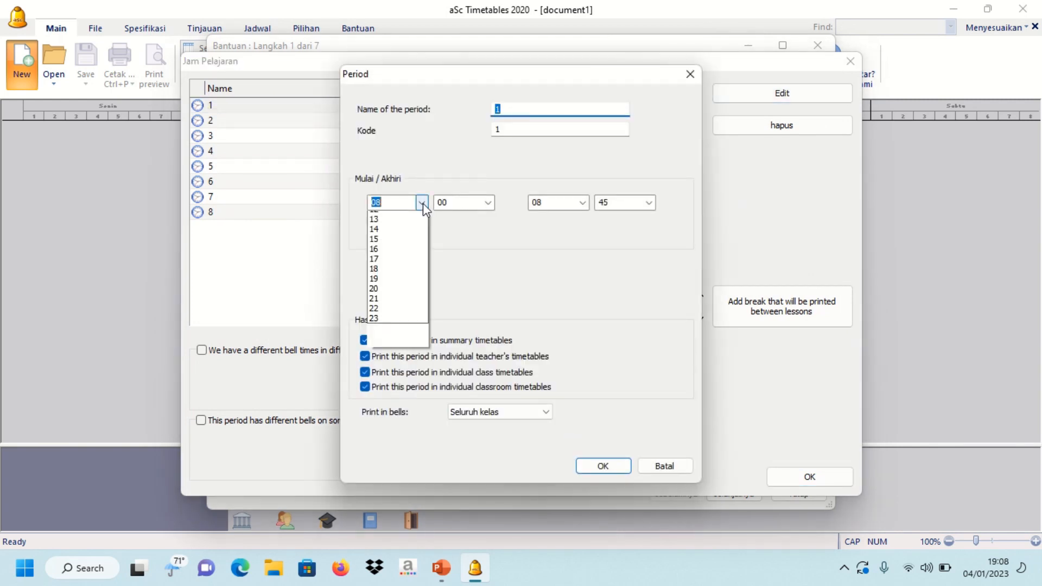
{"action": "left_click", "coordinate": [385, 285]}
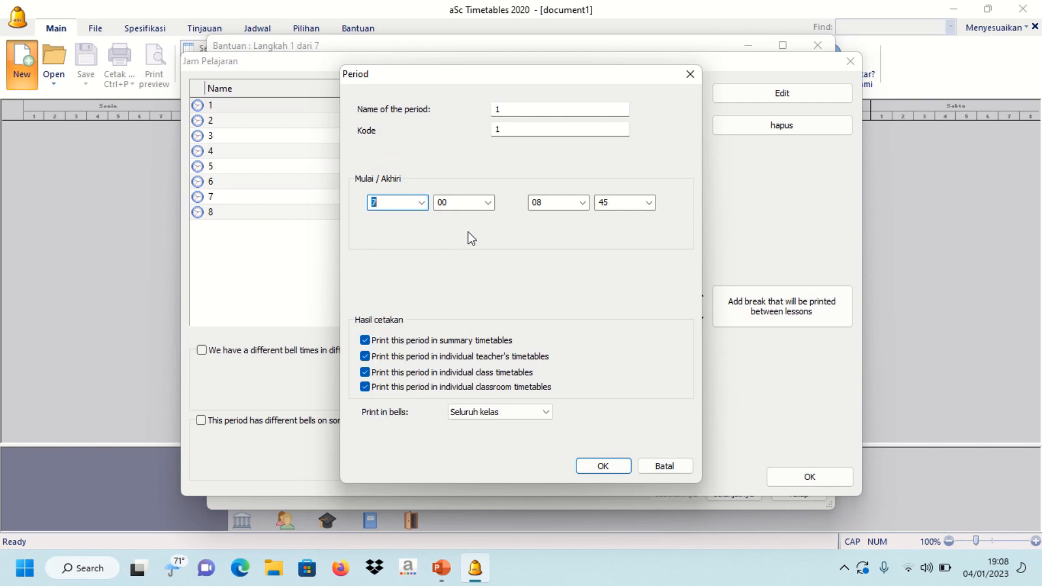
{"action": "left_click", "coordinate": [488, 203]}
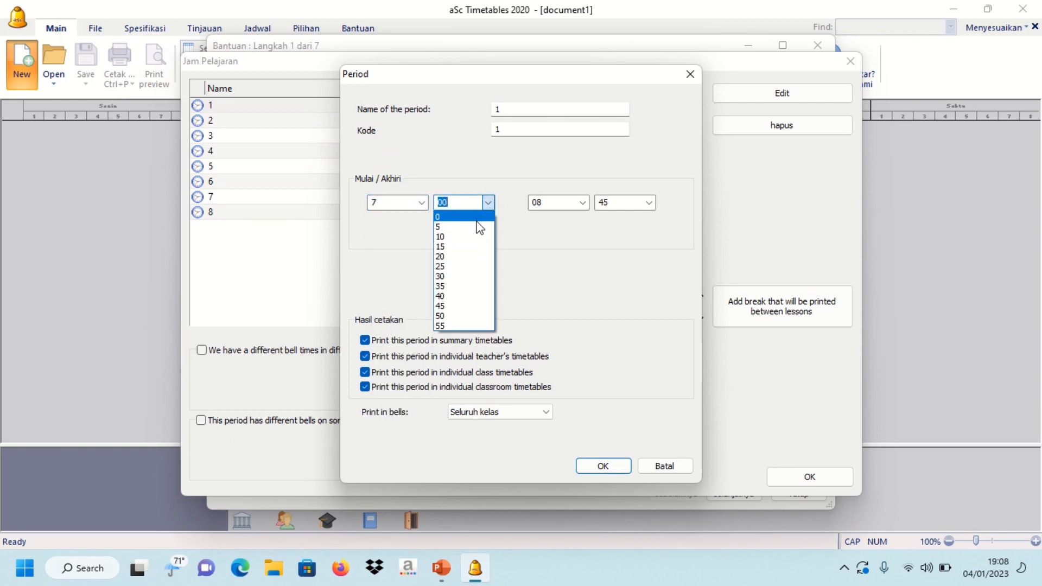
{"action": "left_click", "coordinate": [475, 217]}
{"action": "left_click", "coordinate": [582, 202]}
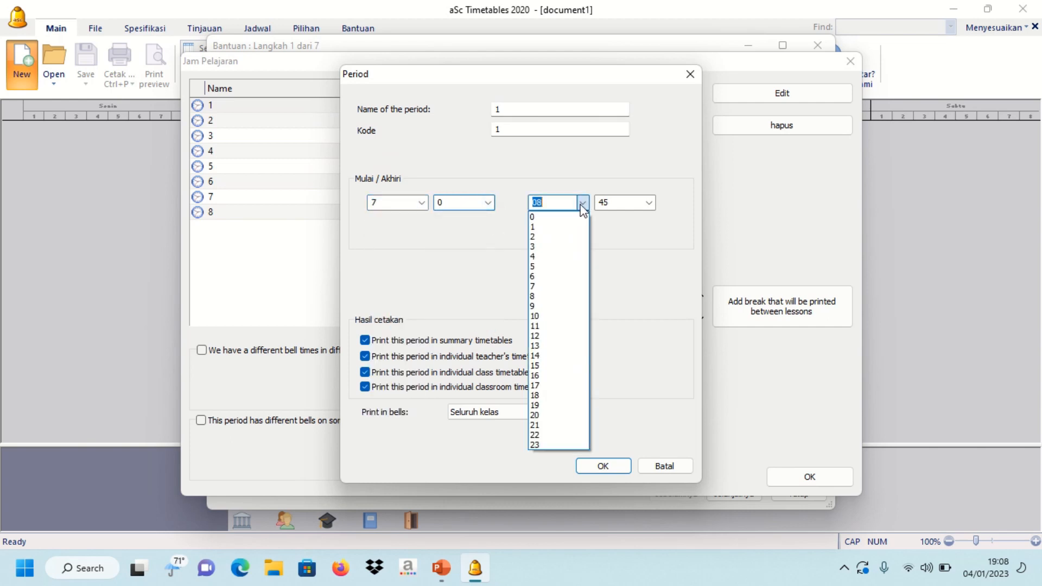
{"action": "left_click", "coordinate": [562, 285]}
{"action": "left_click", "coordinate": [632, 203]}
{"action": "left_click", "coordinate": [647, 202]}
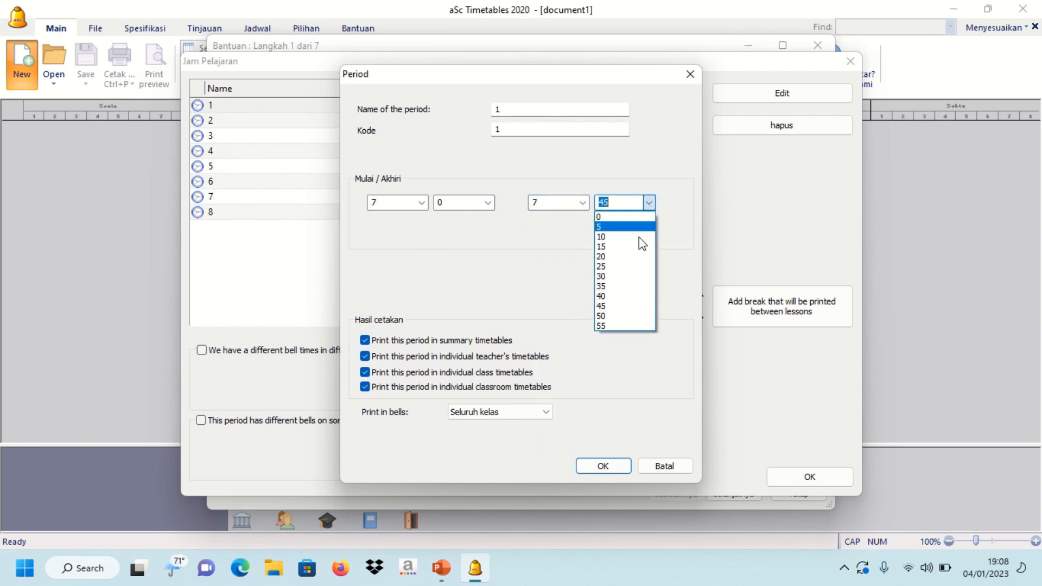
{"action": "left_click", "coordinate": [633, 296]}
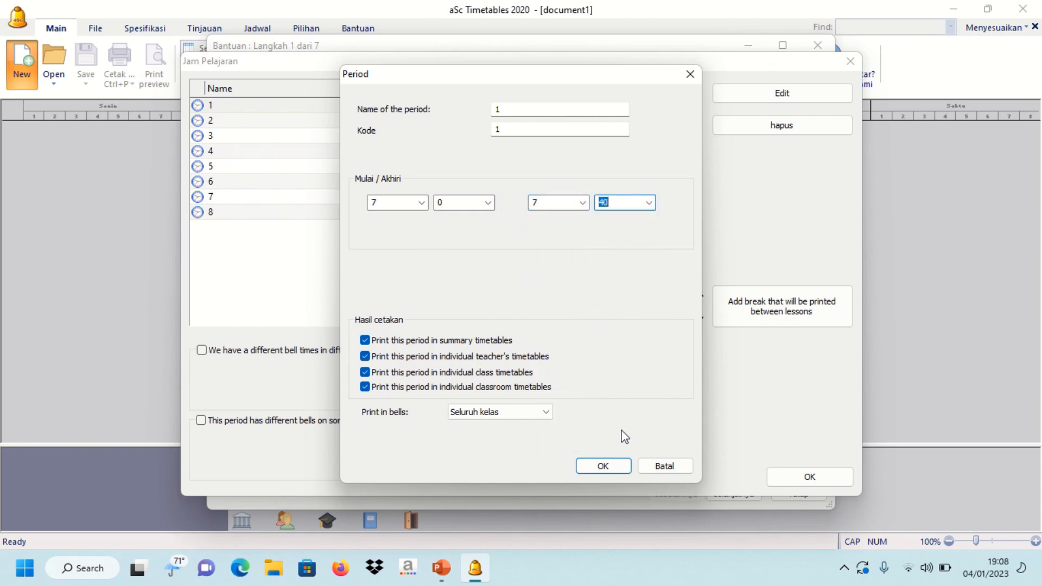
{"action": "left_click", "coordinate": [601, 466]}
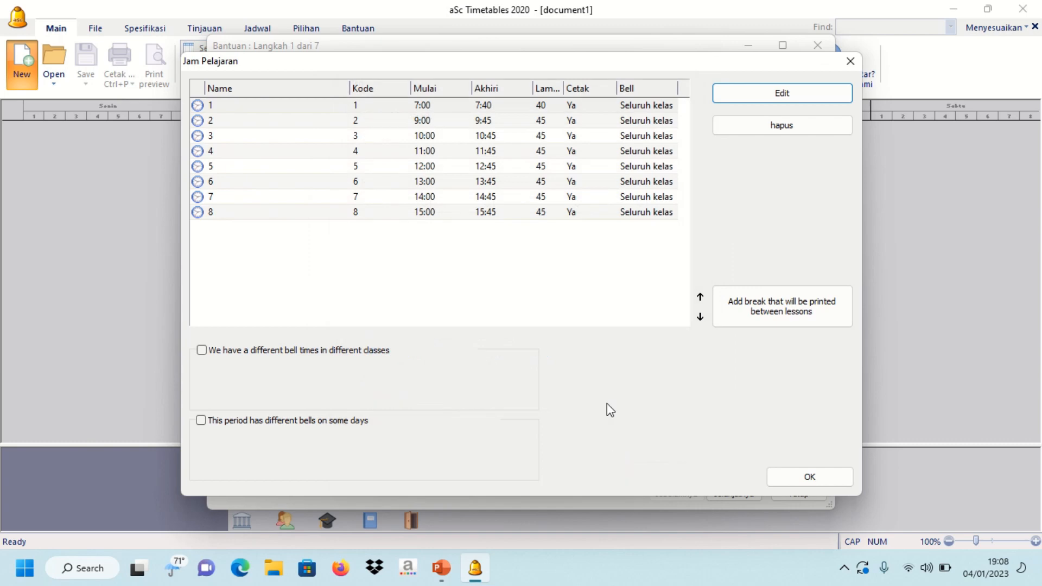
- Set period 2 to run 7:40–8:20 and close the bell schedule
{"action": "left_click", "coordinate": [496, 124]}
{"action": "left_click", "coordinate": [743, 91]}
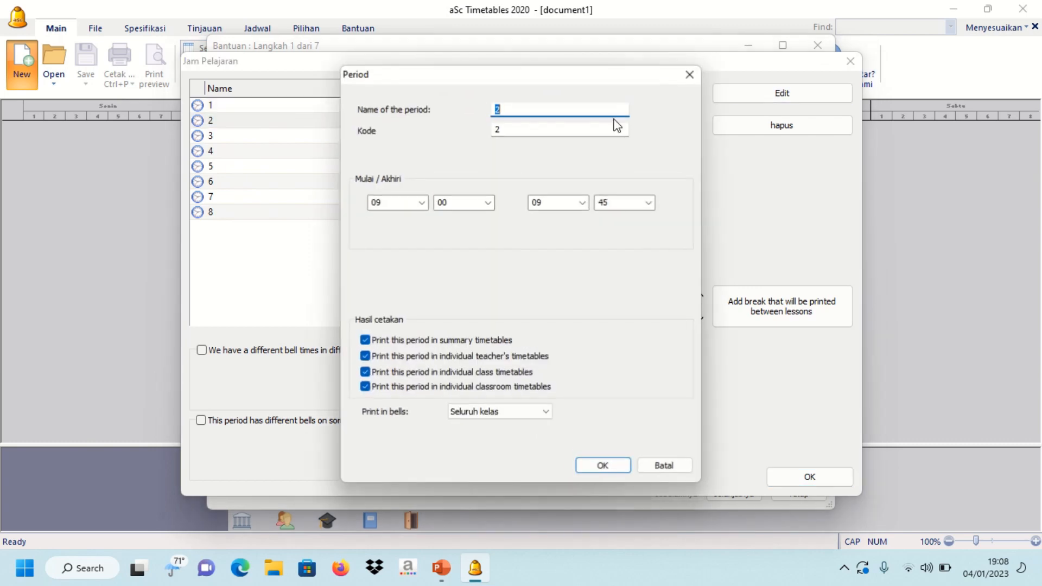
{"action": "left_click", "coordinate": [426, 204]}
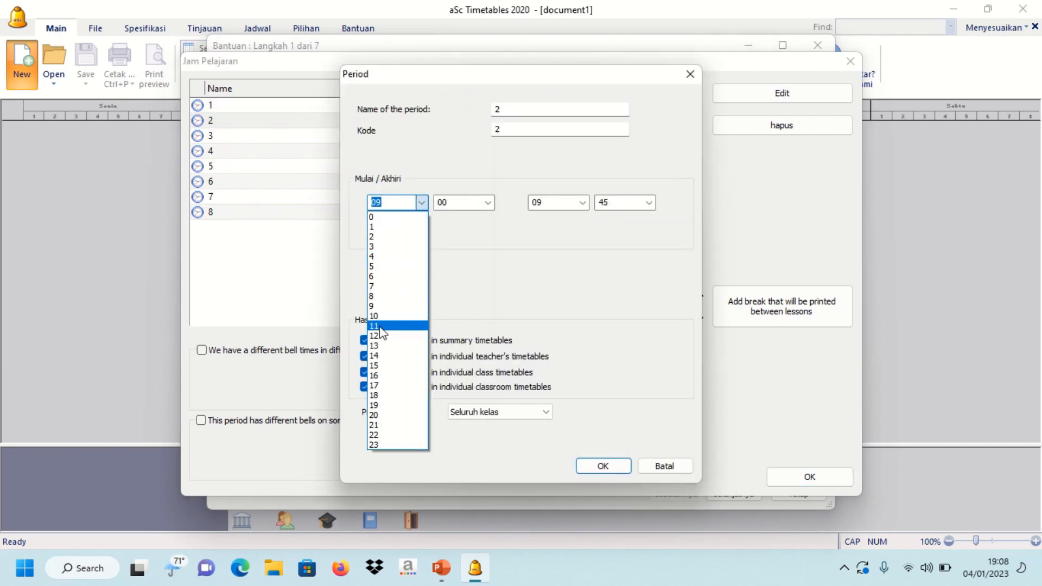
{"action": "left_click", "coordinate": [399, 286]}
{"action": "left_click", "coordinate": [488, 203]}
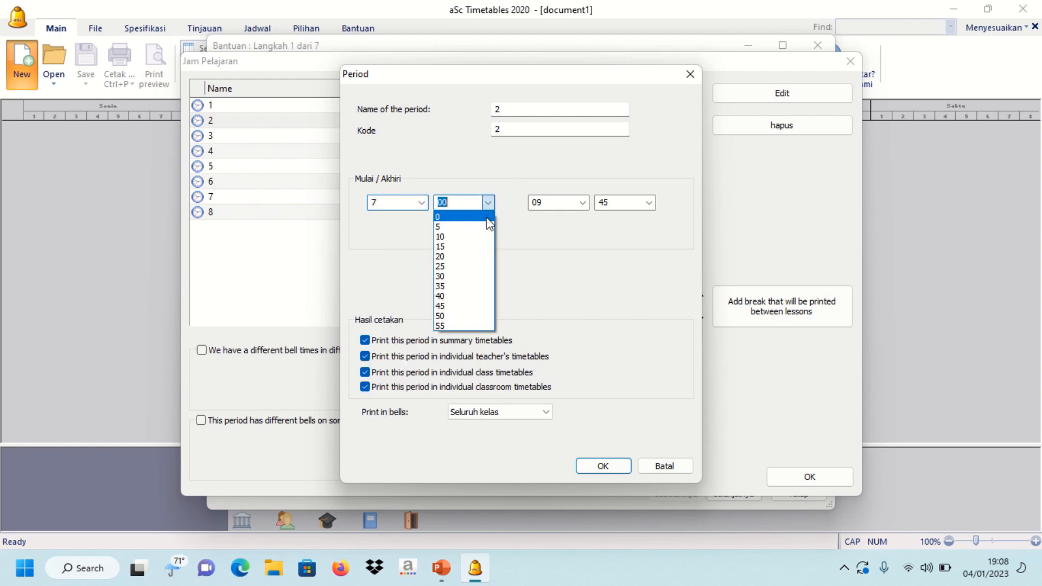
{"action": "left_click", "coordinate": [458, 297]}
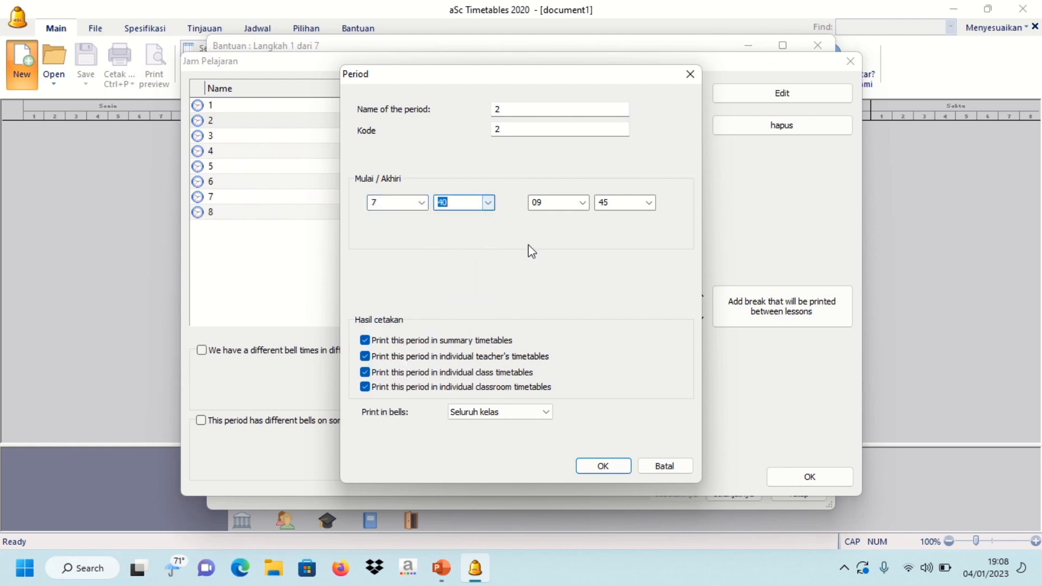
{"action": "left_click", "coordinate": [581, 204]}
{"action": "left_click", "coordinate": [558, 297]}
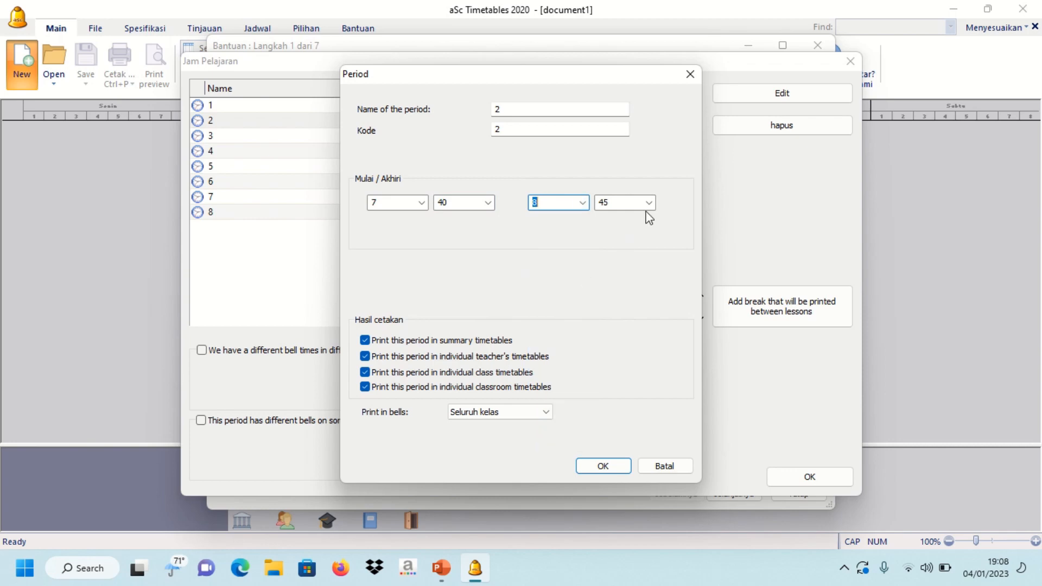
{"action": "left_click", "coordinate": [649, 203]}
{"action": "left_click", "coordinate": [629, 257]}
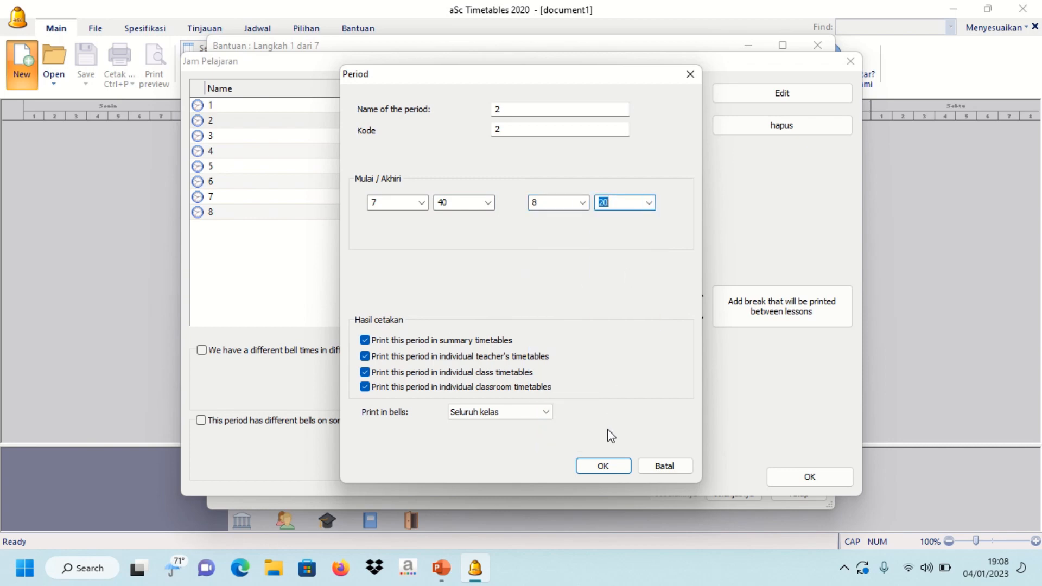
{"action": "left_click", "coordinate": [604, 465]}
{"action": "left_click", "coordinate": [795, 478]}
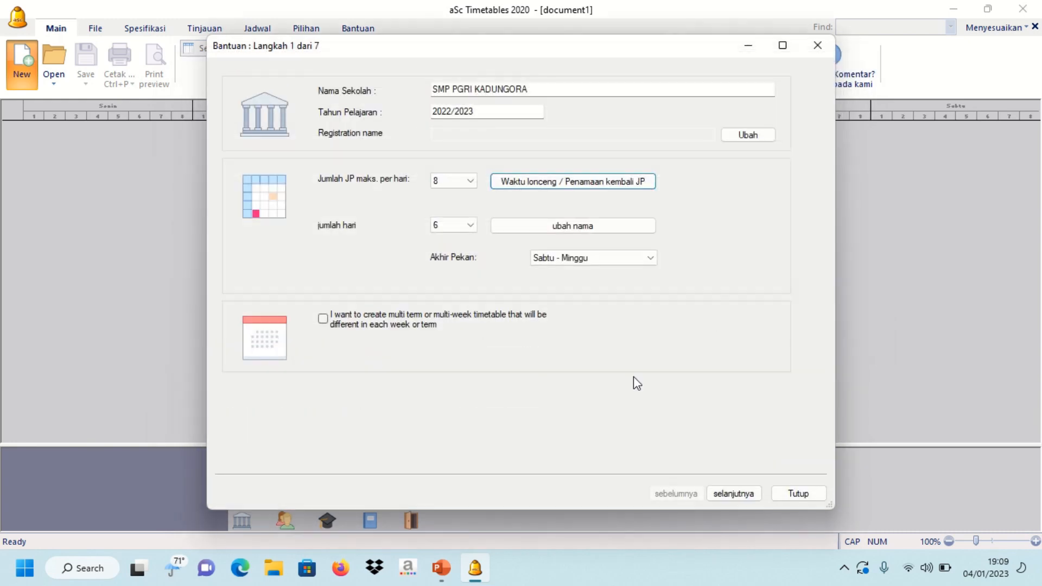
- Finish the setup wizard, then add subjects PAIBP and PPKN to the subjects list
{"action": "left_click", "coordinate": [793, 493]}
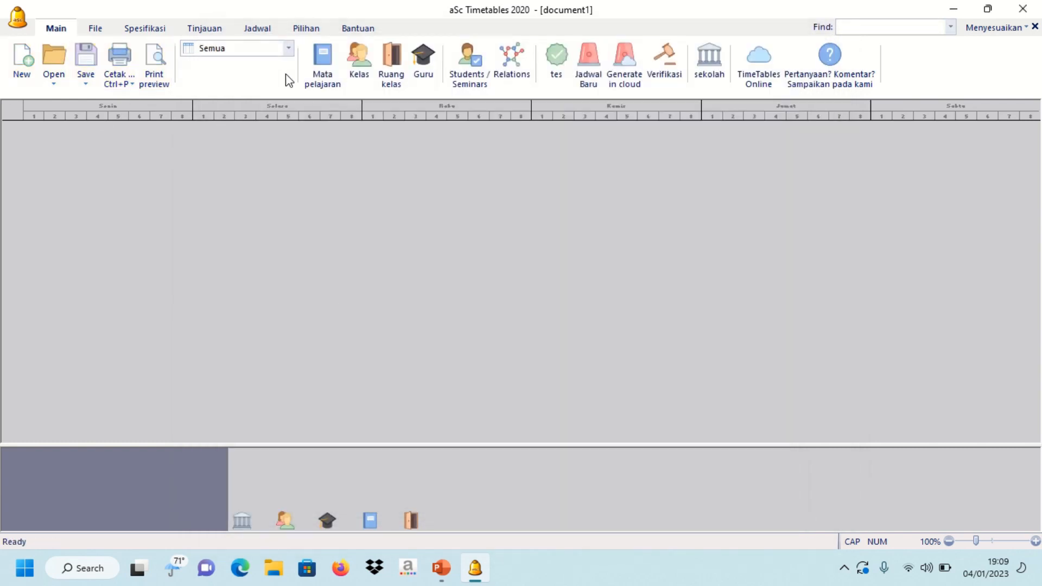
{"action": "left_click", "coordinate": [324, 76]}
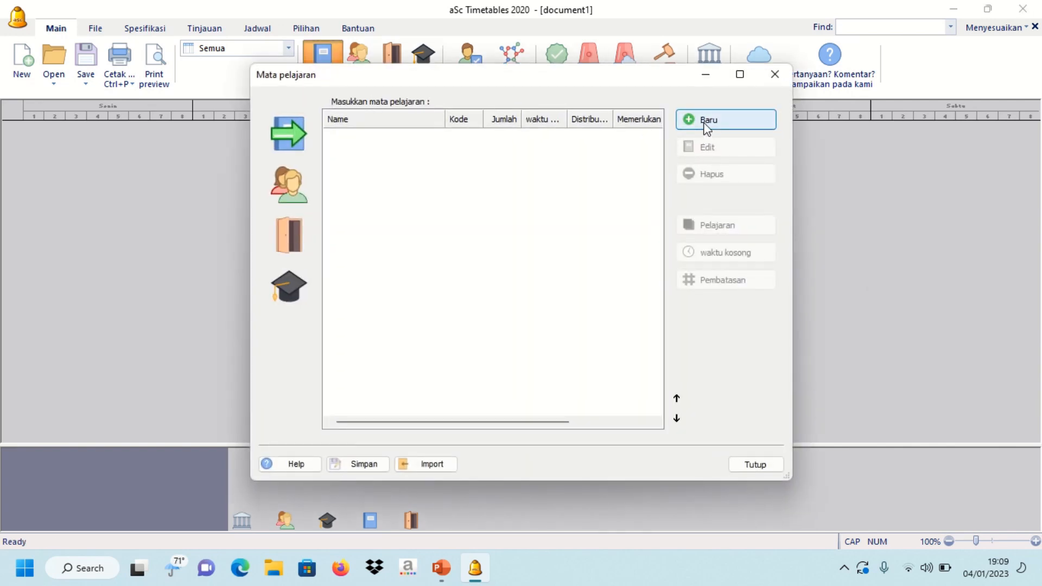
{"action": "left_click", "coordinate": [707, 122]}
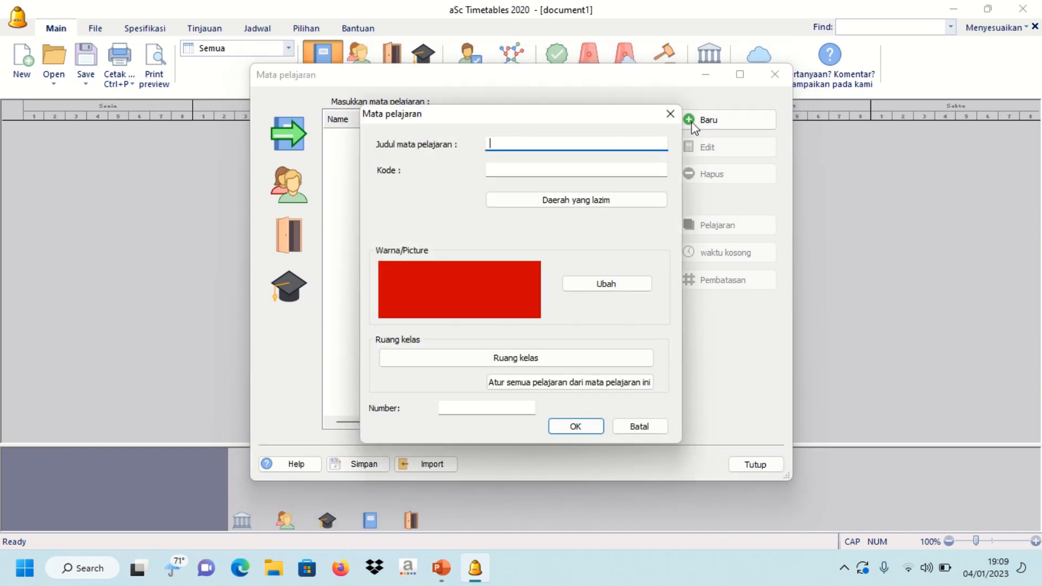
{"action": "type", "text": "PAIBP"}
{"action": "left_click", "coordinate": [575, 427]}
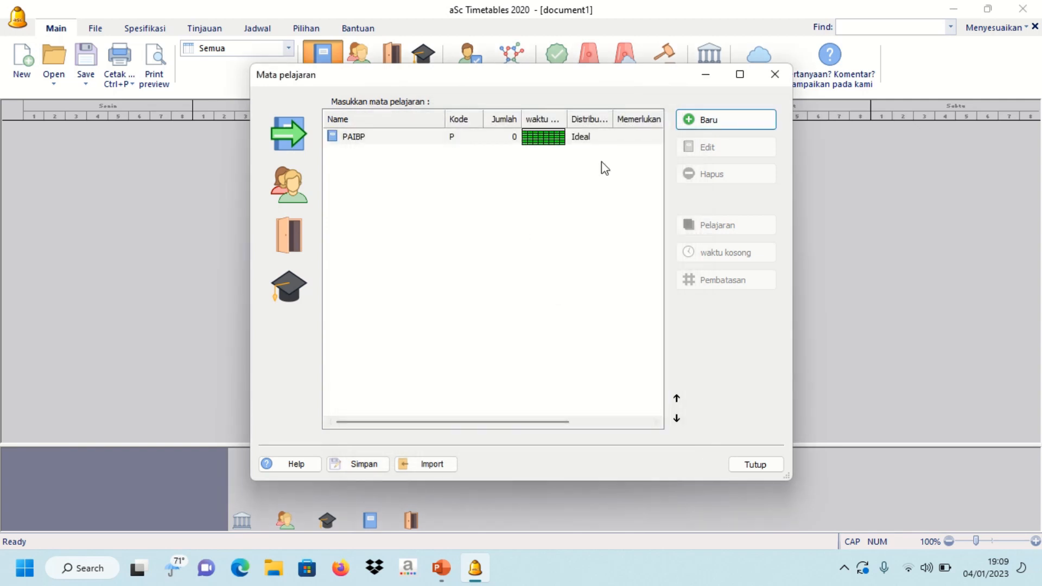
{"action": "left_click", "coordinate": [689, 119]}
{"action": "type", "text": "PPKN"}
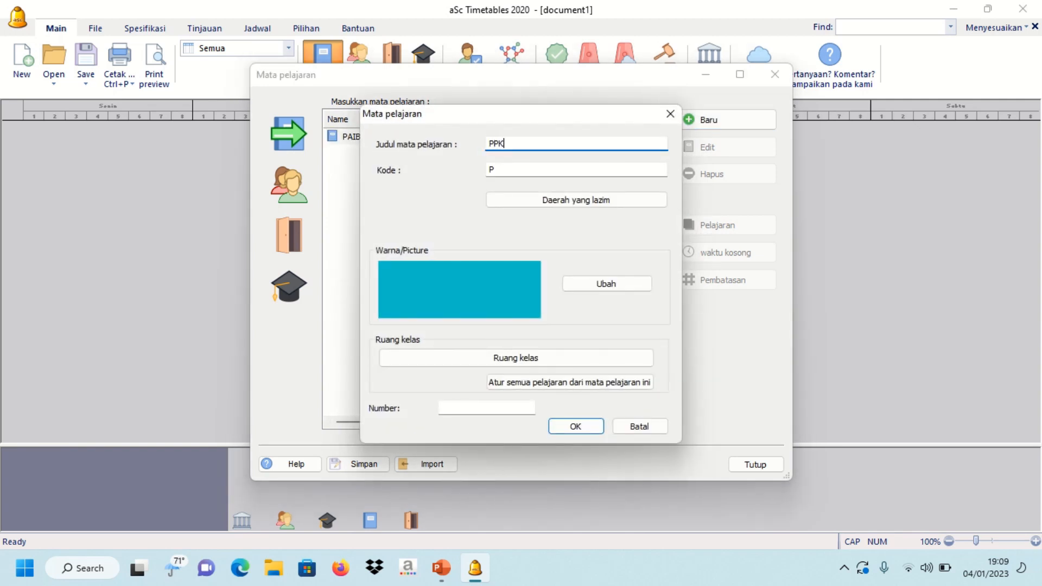
{"action": "left_click", "coordinate": [575, 425]}
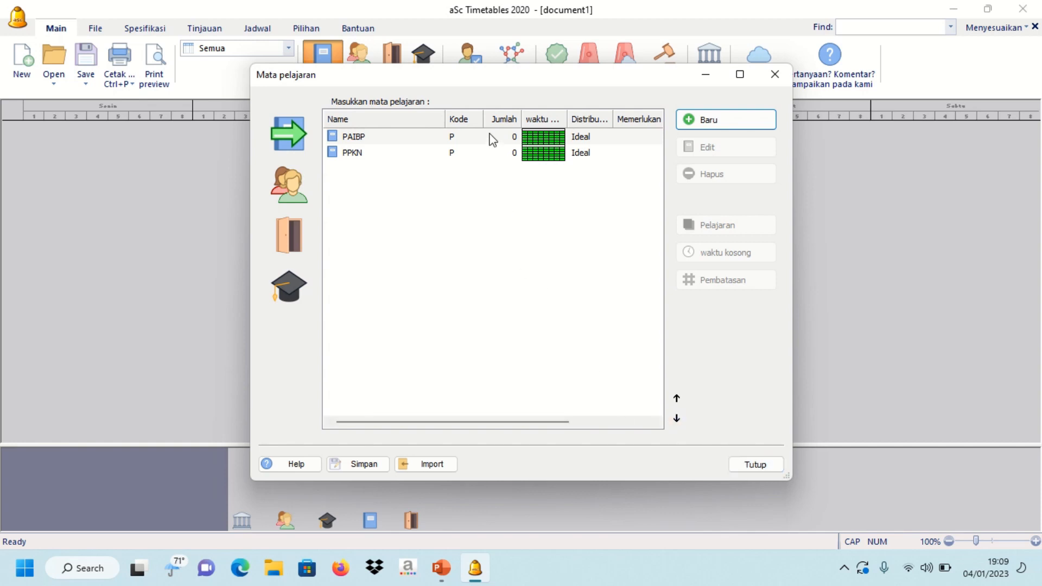
{"action": "left_click", "coordinate": [755, 466]}
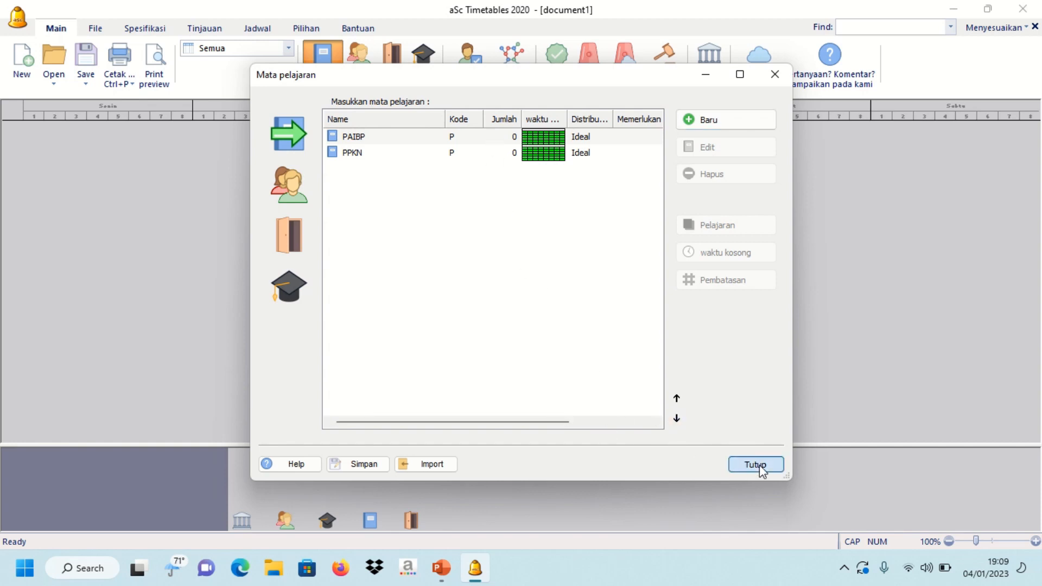
- Add classes 7A, 7B, 7C and 8A to the class list
{"action": "left_click", "coordinate": [362, 72]}
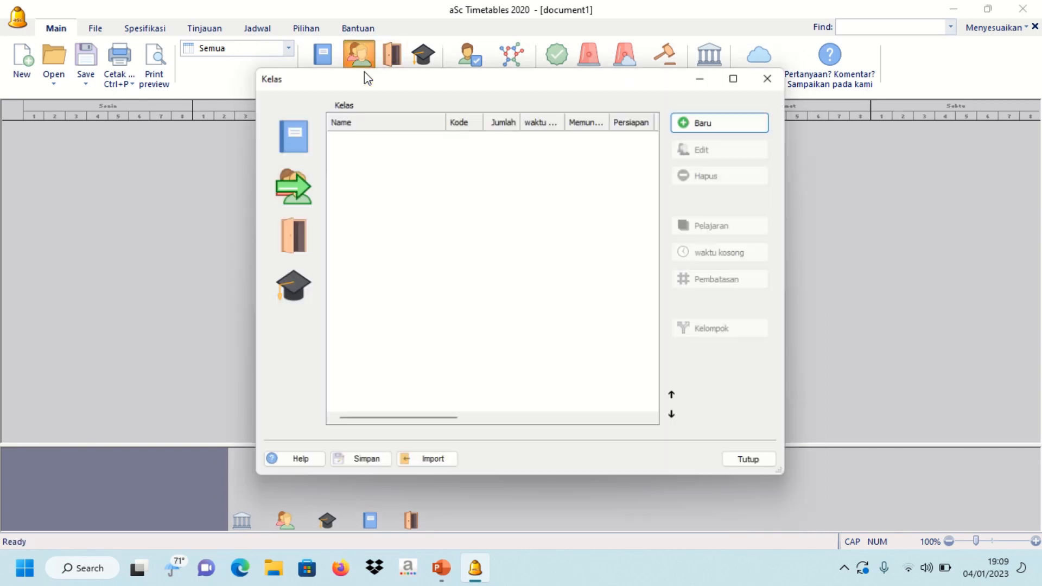
{"action": "left_click", "coordinate": [692, 120]}
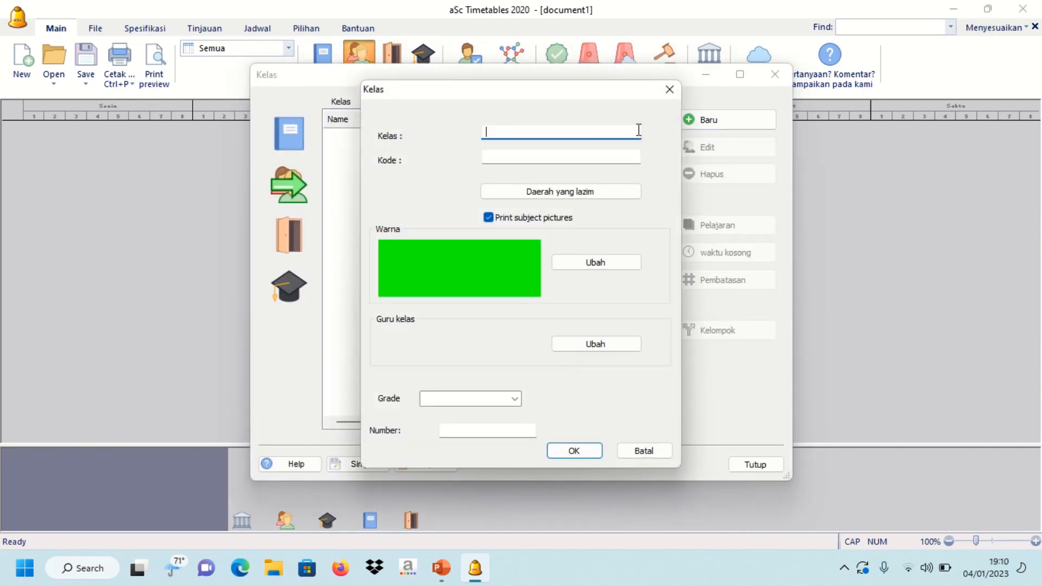
{"action": "type", "text": "7A"}
{"action": "left_click", "coordinate": [591, 451]}
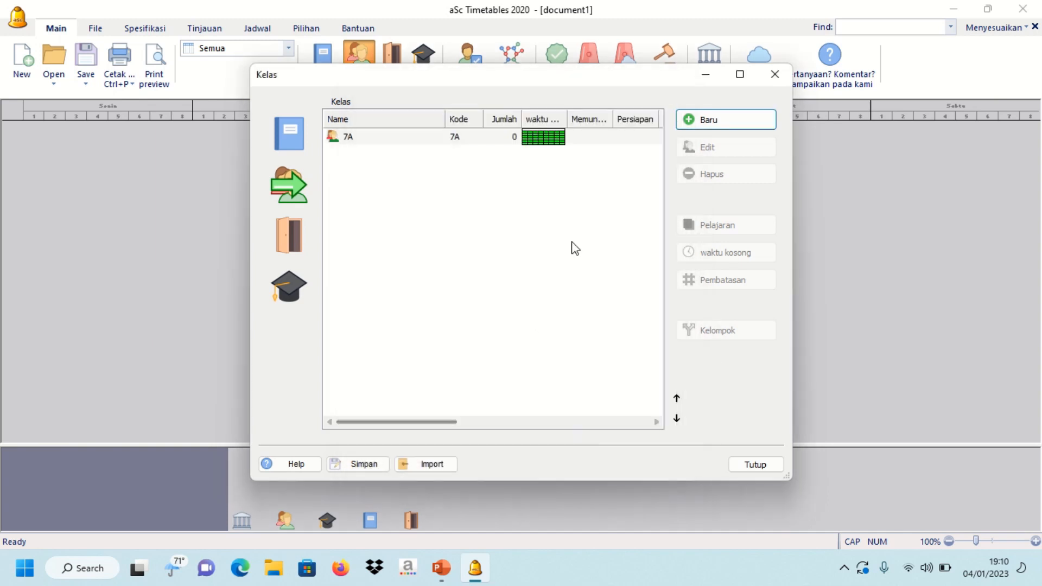
{"action": "left_click", "coordinate": [697, 120]}
{"action": "type", "text": "7B"}
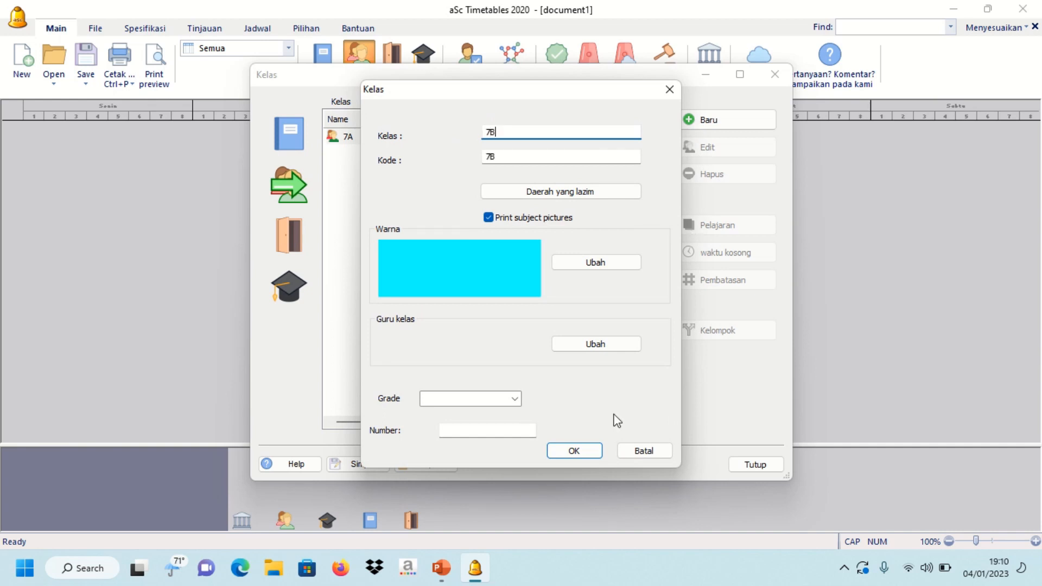
{"action": "left_click", "coordinate": [594, 449]}
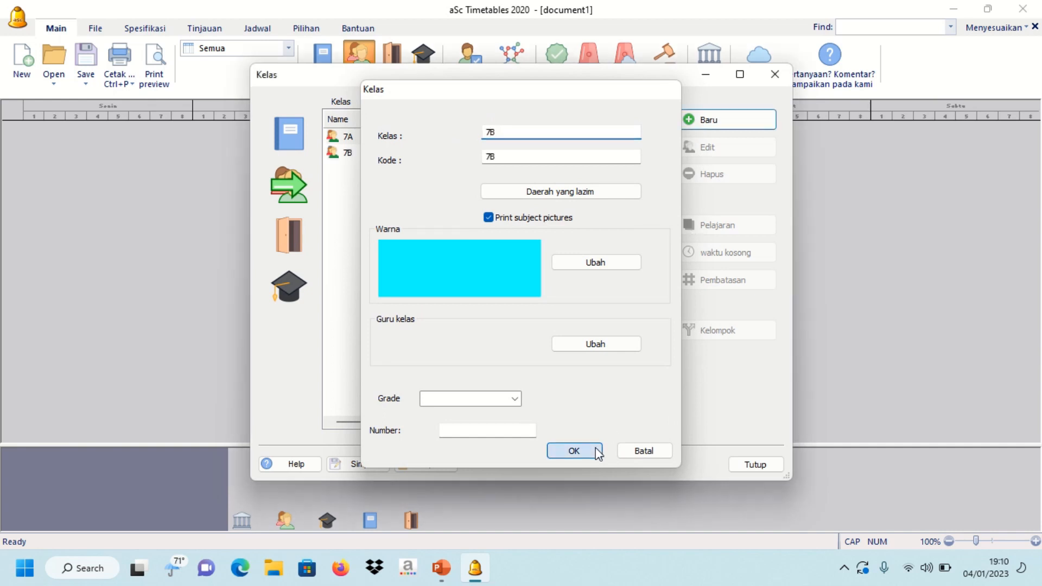
{"action": "left_click", "coordinate": [693, 127]}
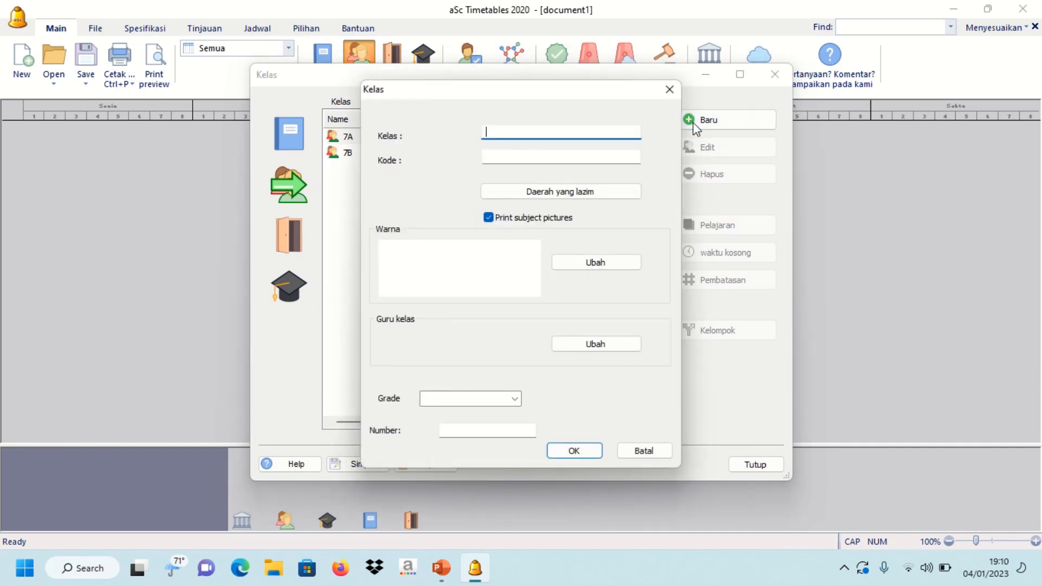
{"action": "type", "text": "7C"}
{"action": "left_click", "coordinate": [591, 448]}
{"action": "left_click", "coordinate": [701, 121]}
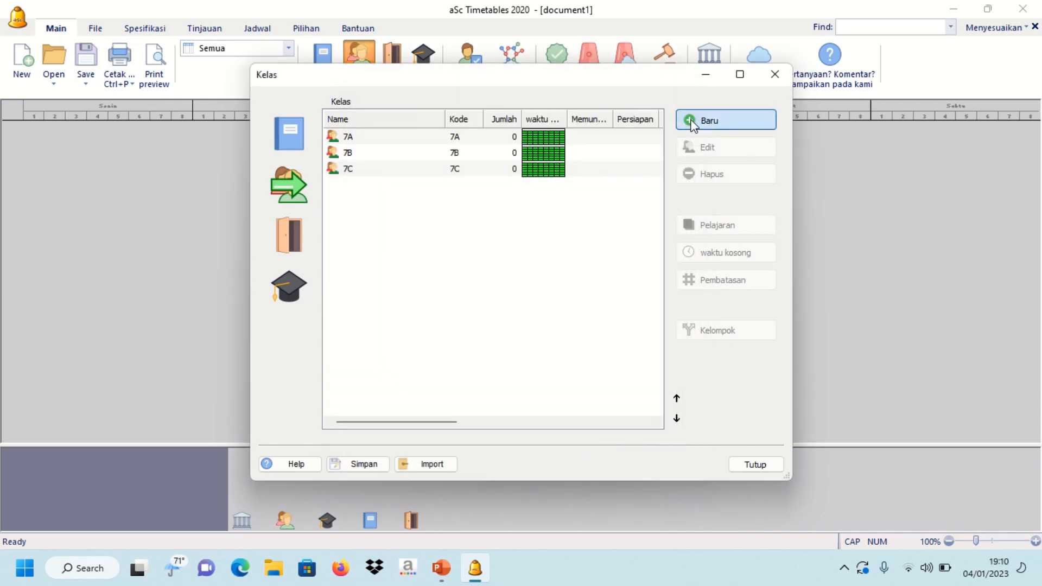
{"action": "type", "text": "8A"}
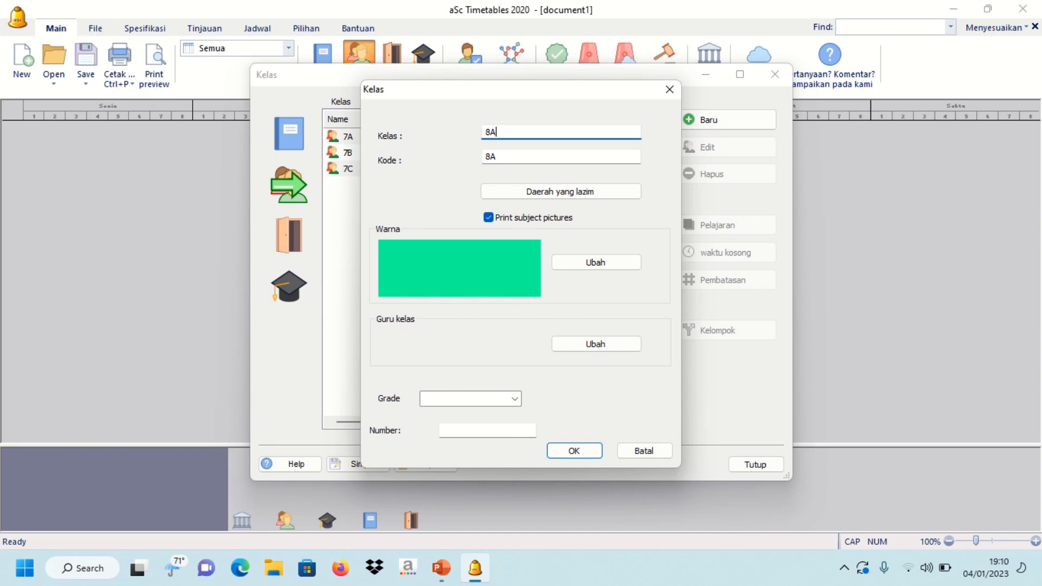
{"action": "left_click", "coordinate": [576, 451]}
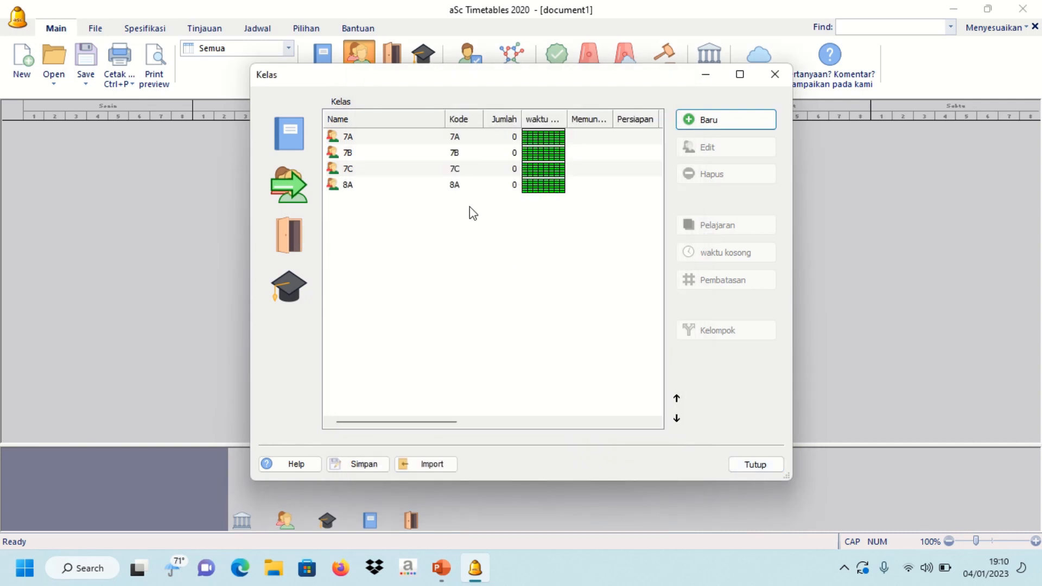
{"action": "left_click", "coordinate": [747, 466]}
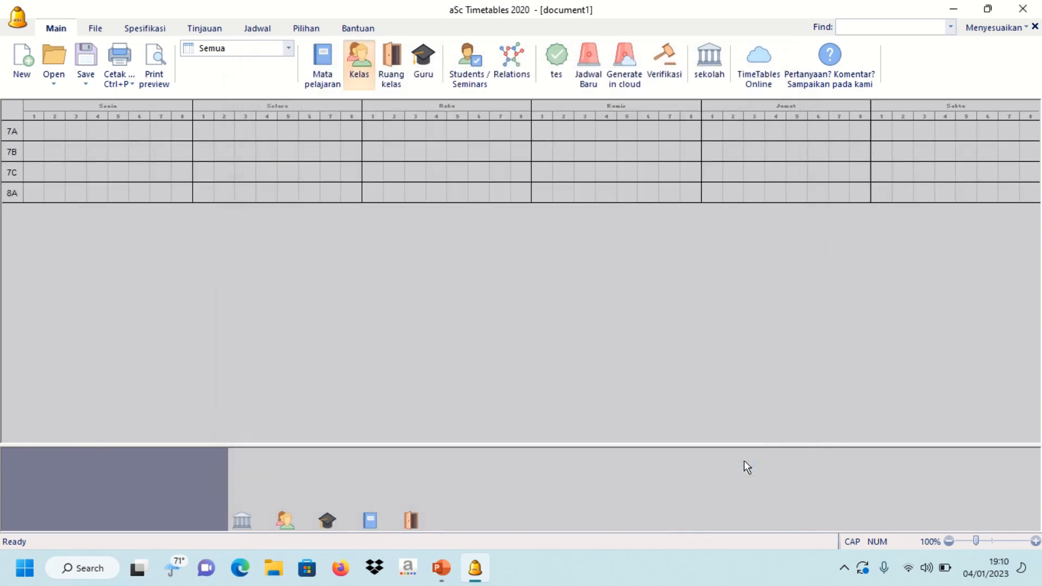
- Add classroom 7A with code 1 and classroom 7B with code 7B
{"action": "left_click", "coordinate": [385, 80]}
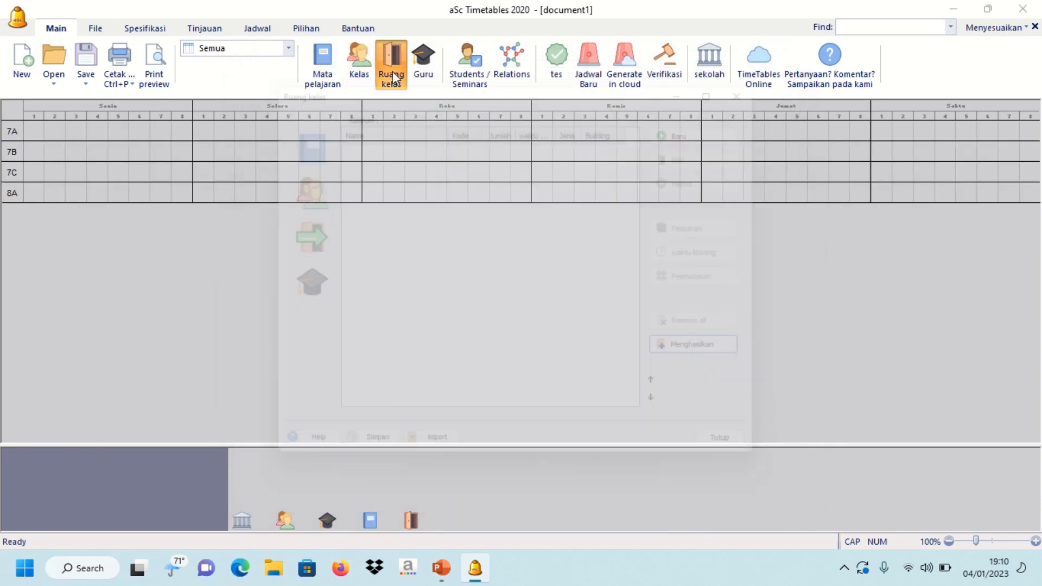
{"action": "left_click", "coordinate": [693, 124]}
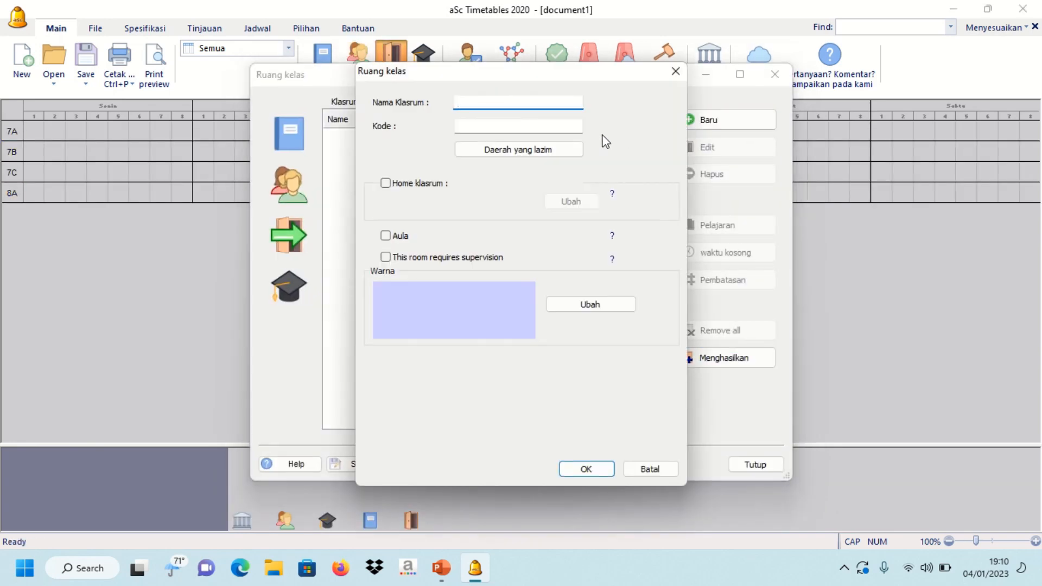
{"action": "type", "text": "7A"}
{"action": "key", "text": "Tab"}
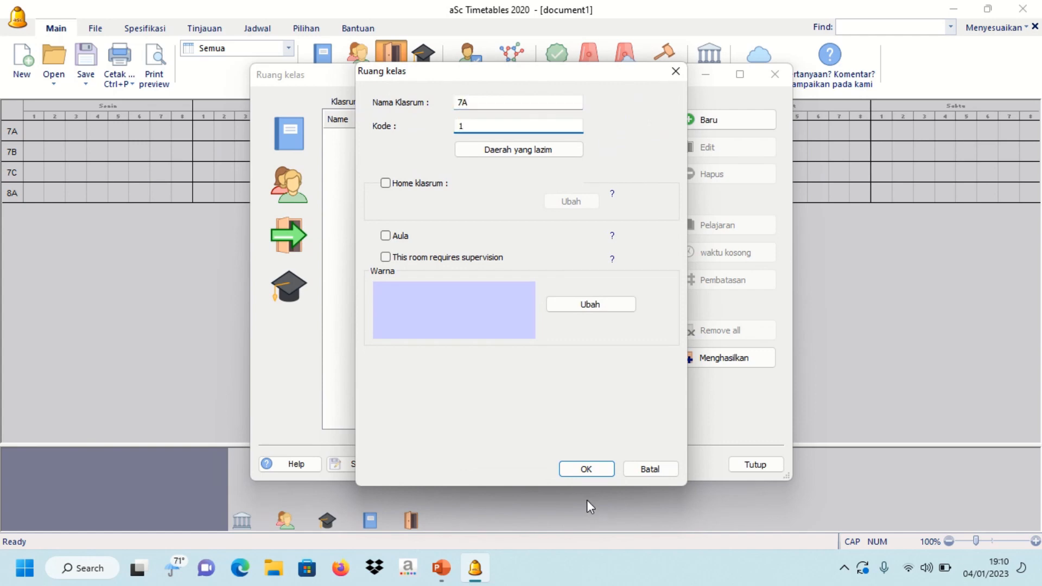
{"action": "type", "text": "1"}
{"action": "left_click", "coordinate": [586, 469]}
{"action": "left_click", "coordinate": [692, 125]}
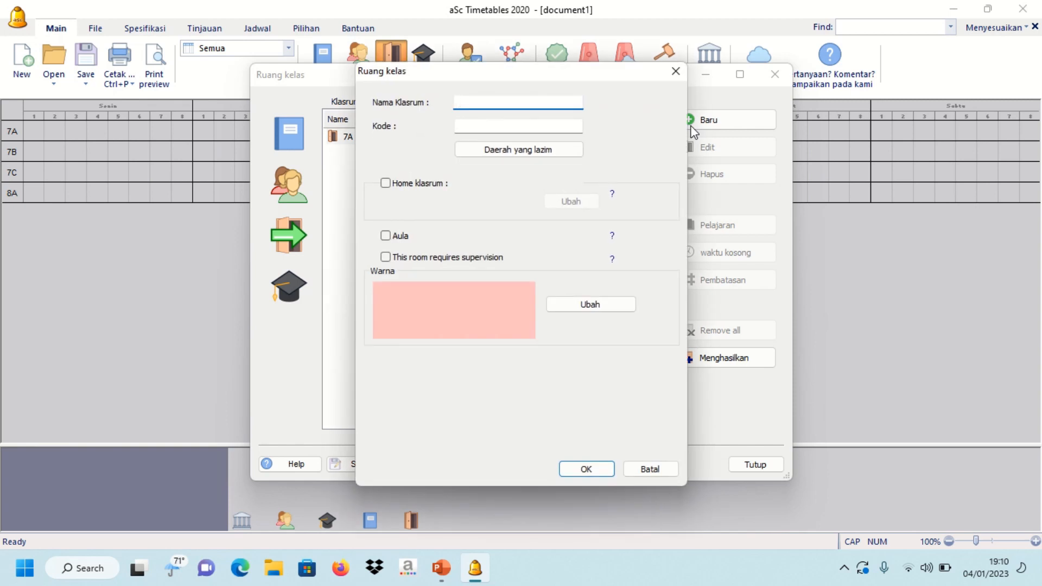
{"action": "type", "text": "7"}
{"action": "left_click", "coordinate": [522, 126]}
{"action": "type", "text": "B"}
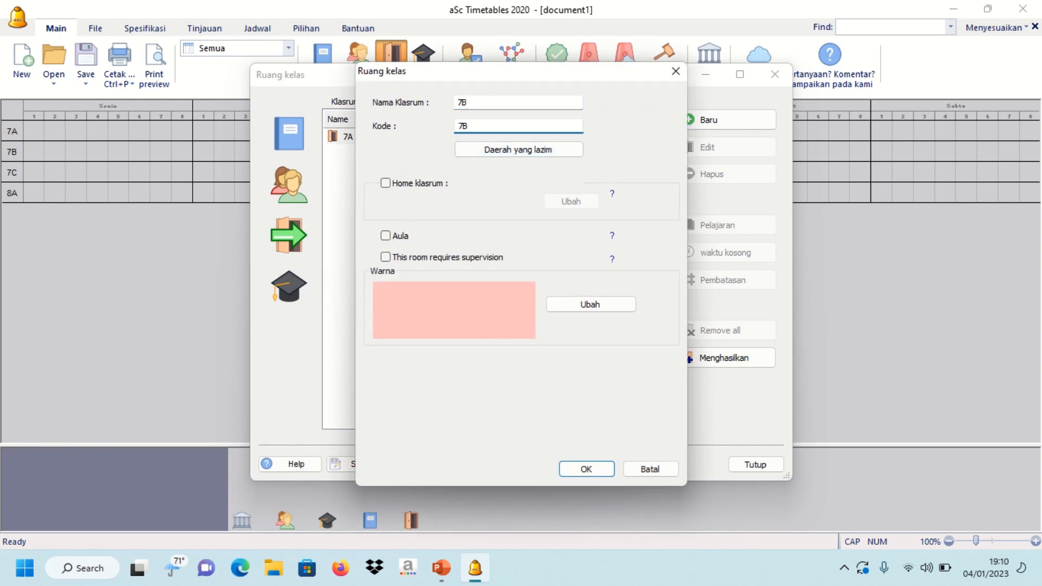
{"action": "left_click", "coordinate": [592, 469]}
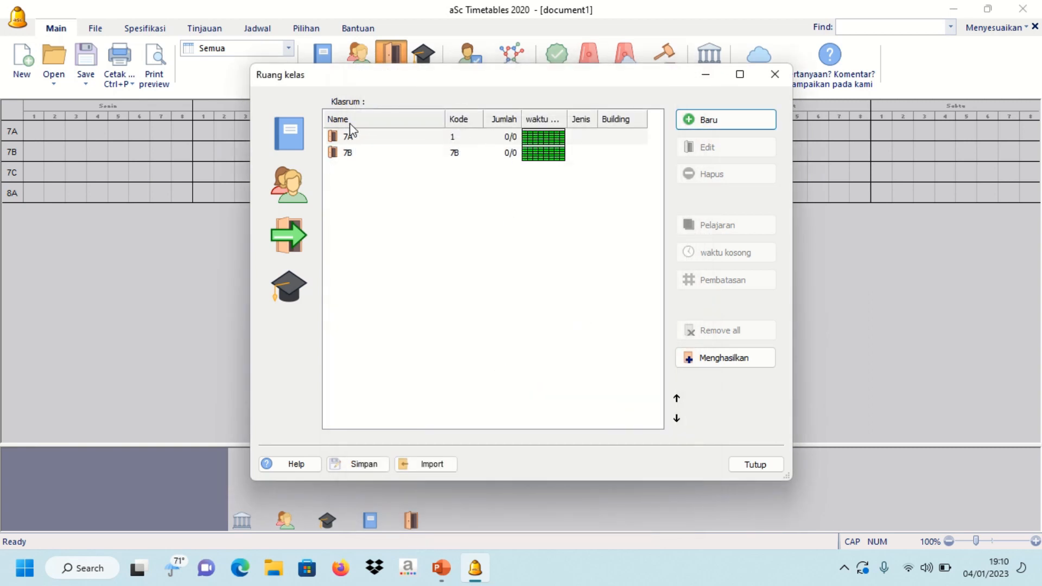
{"action": "left_click", "coordinate": [754, 466]}
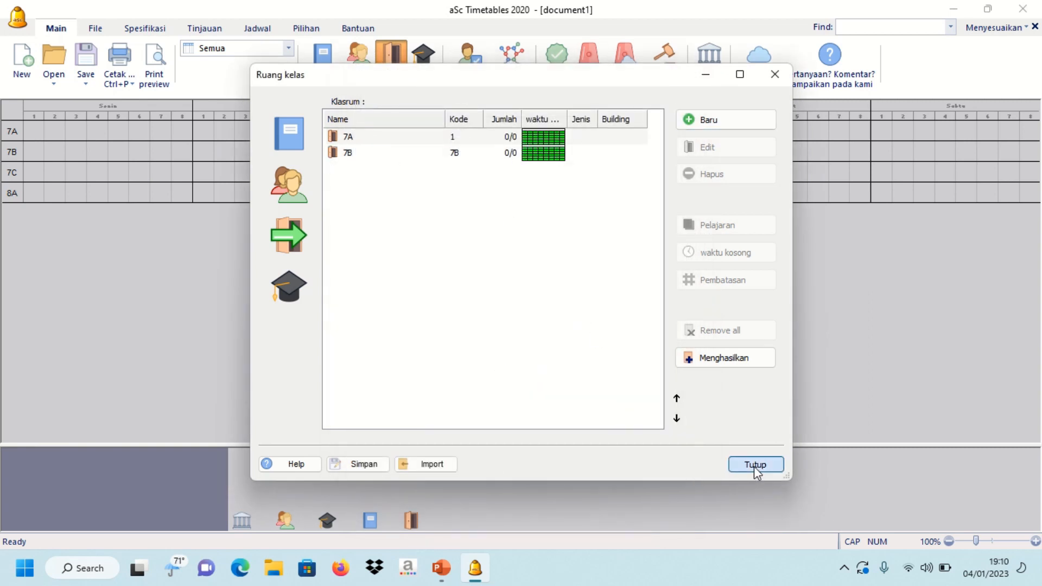
- Add two teachers, coded NY and A, entering each teacher's name
{"action": "left_click", "coordinate": [424, 60]}
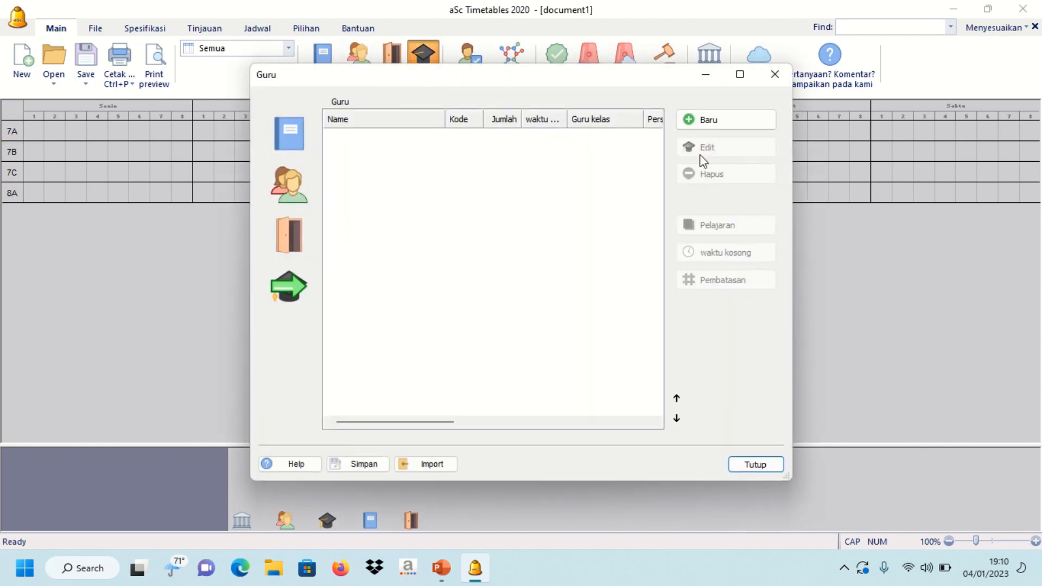
{"action": "left_click", "coordinate": [707, 119]}
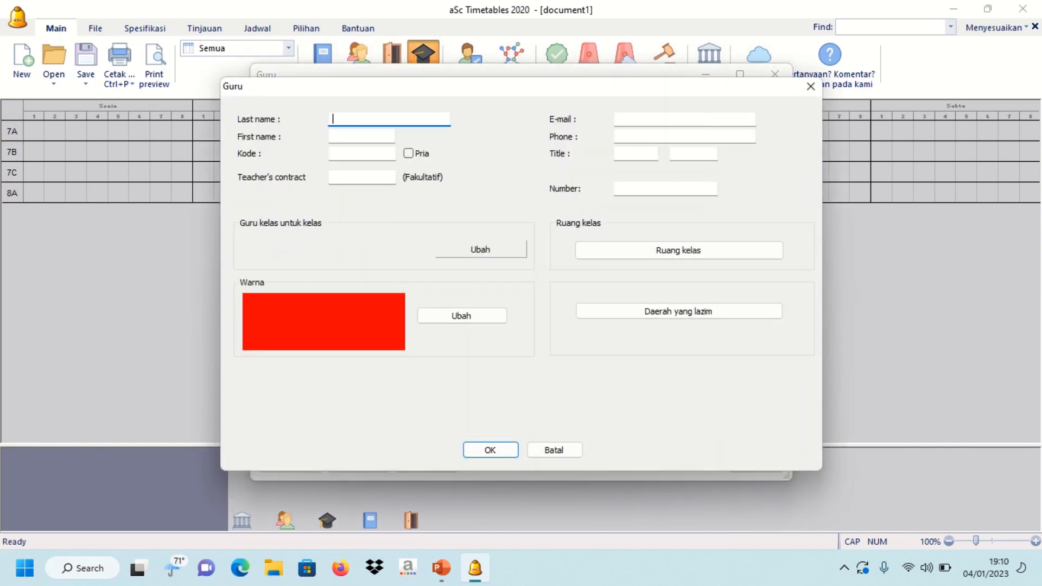
{"action": "key", "text": "Tab"}
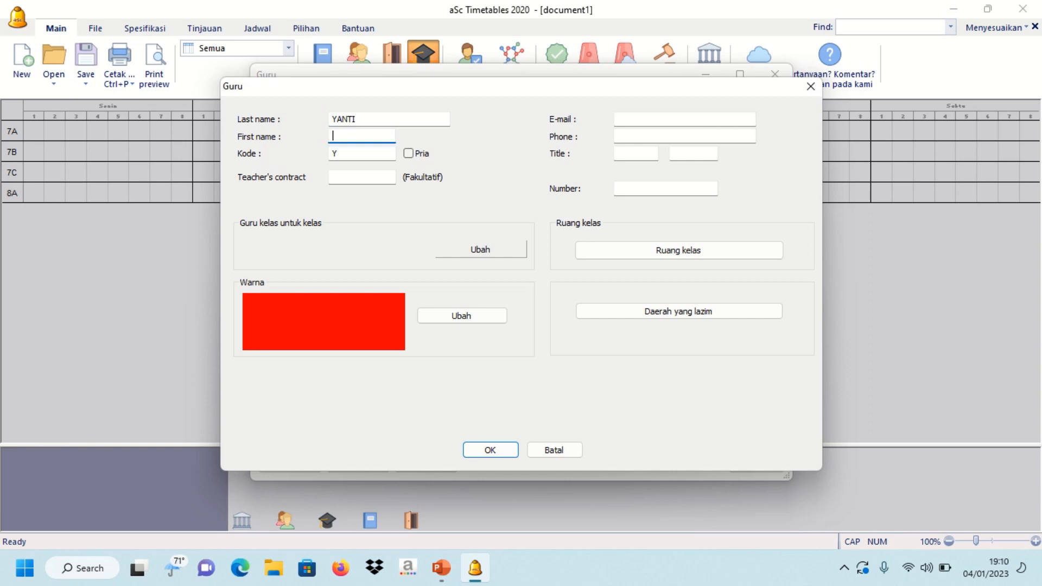
{"action": "left_click", "coordinate": [503, 449]}
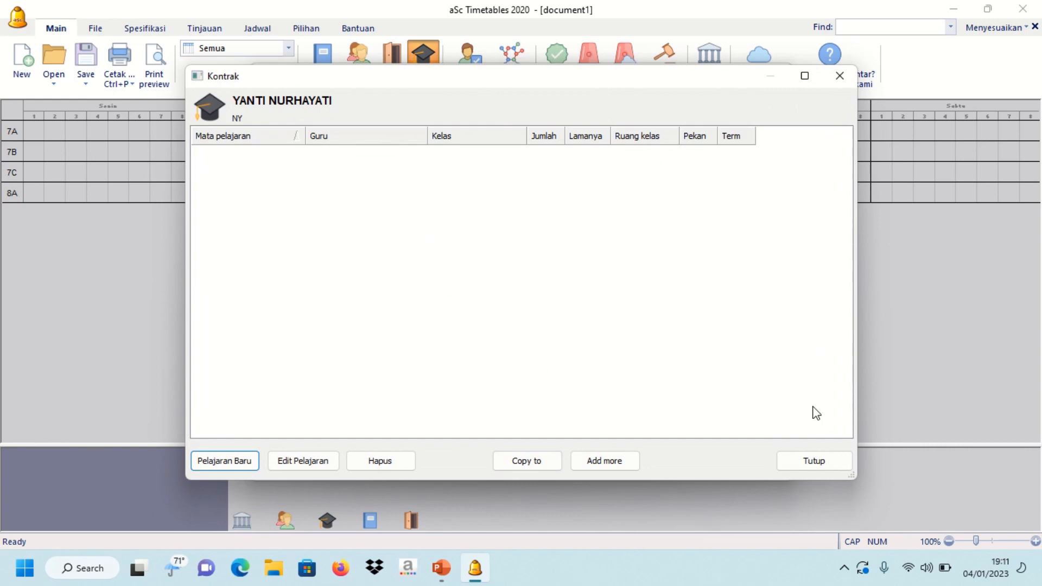
{"action": "left_click", "coordinate": [811, 460]}
{"action": "left_click", "coordinate": [725, 120]}
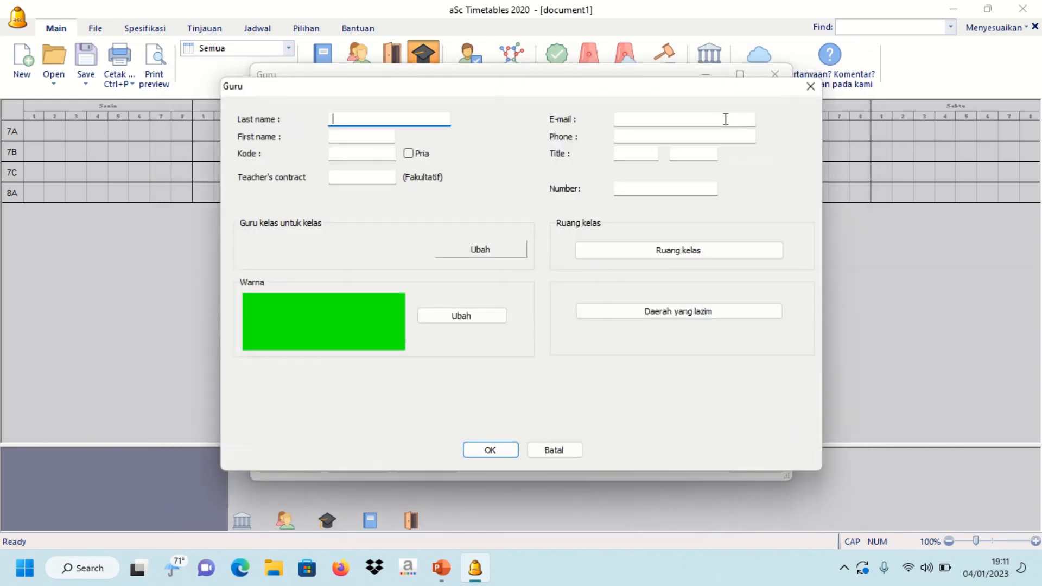
{"action": "left_click", "coordinate": [496, 450]}
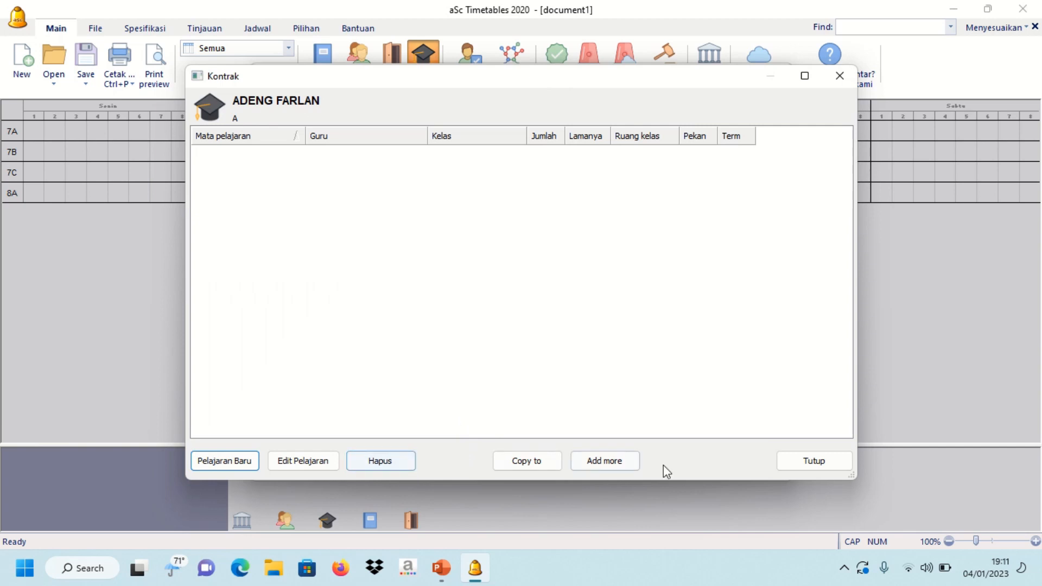
{"action": "left_click", "coordinate": [799, 460]}
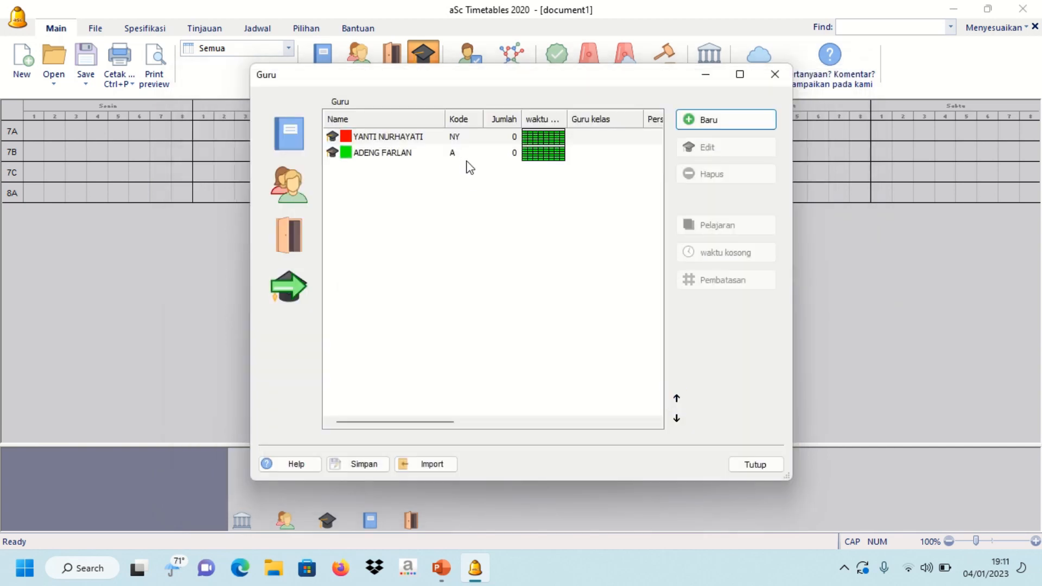
- Add a third teacher with surname and first name, coded SE
{"action": "left_click", "coordinate": [477, 140]}
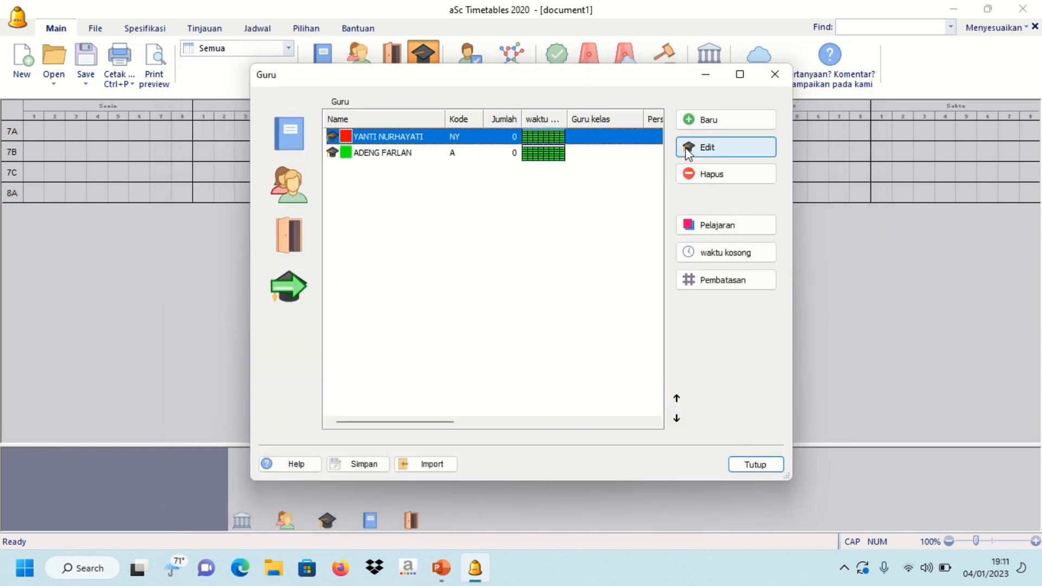
{"action": "left_click", "coordinate": [711, 120]}
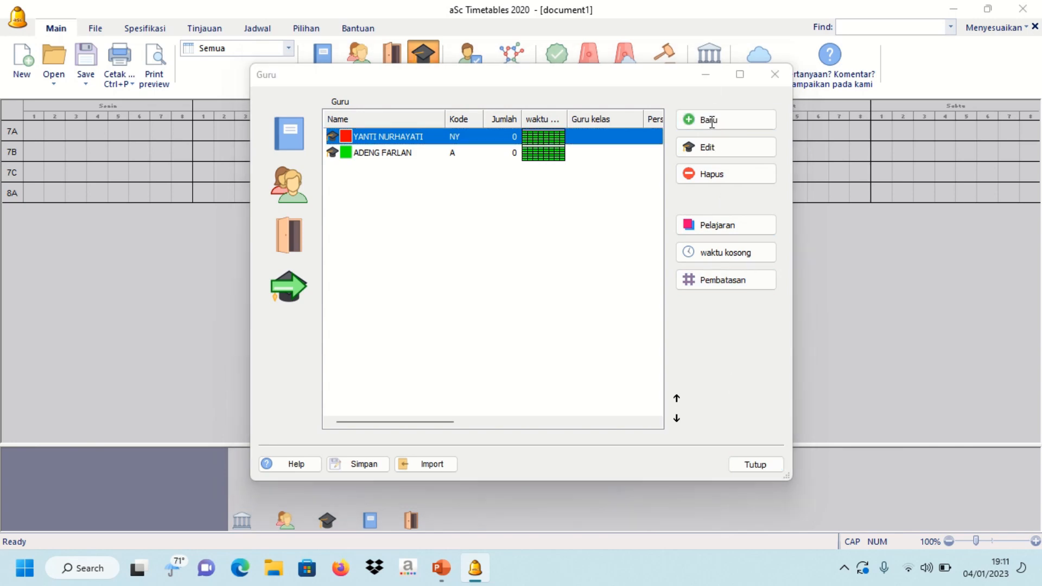
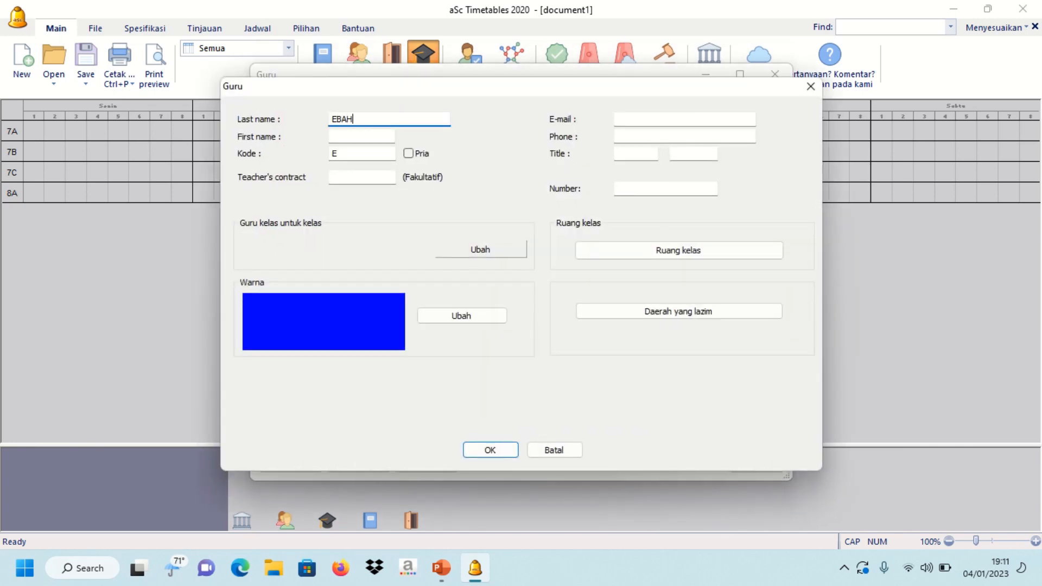
{"action": "key", "text": "Tab"}
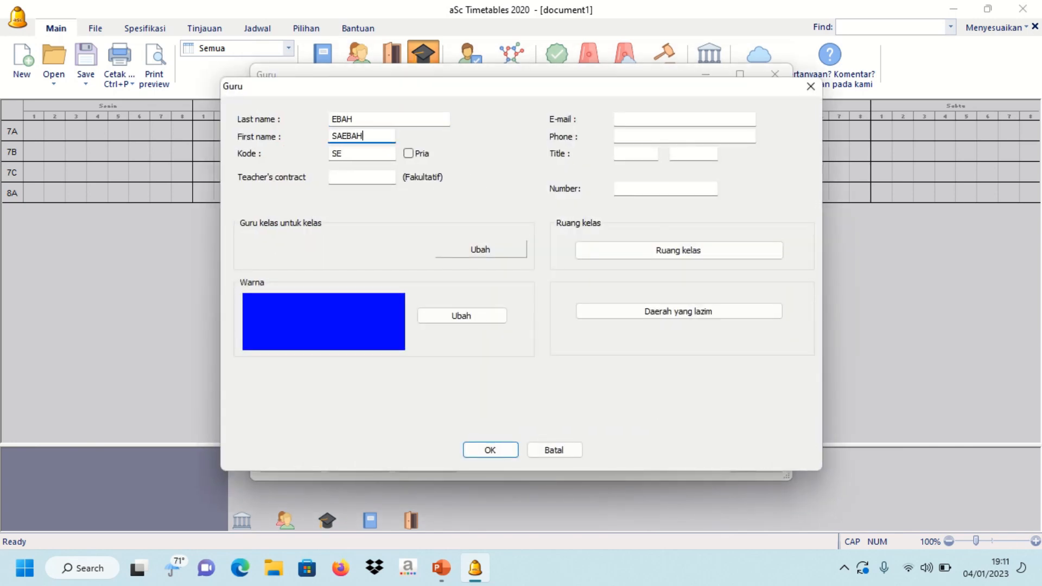
{"action": "left_click", "coordinate": [499, 454]}
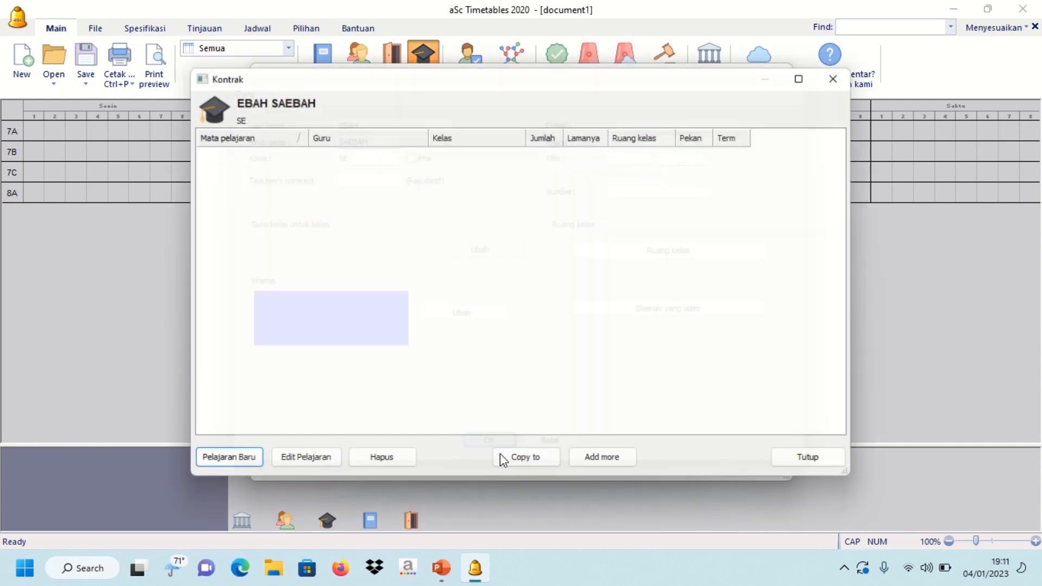
{"action": "left_click", "coordinate": [813, 461]}
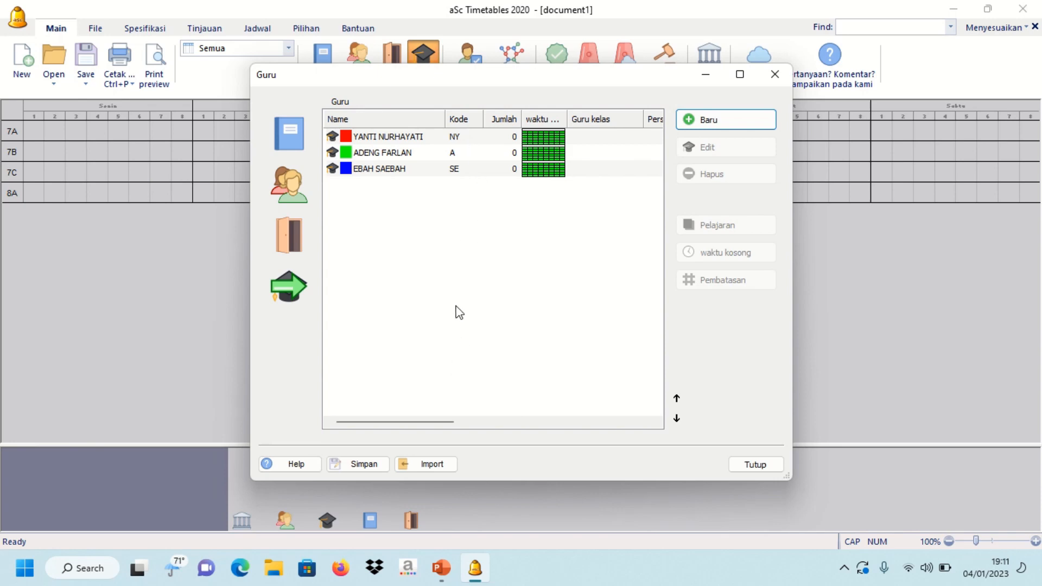
- Switch to the finished JADWAL SEMESTER GENAP 2223 timetable and view its classes 7A–9E
{"action": "left_click", "coordinate": [705, 118]}
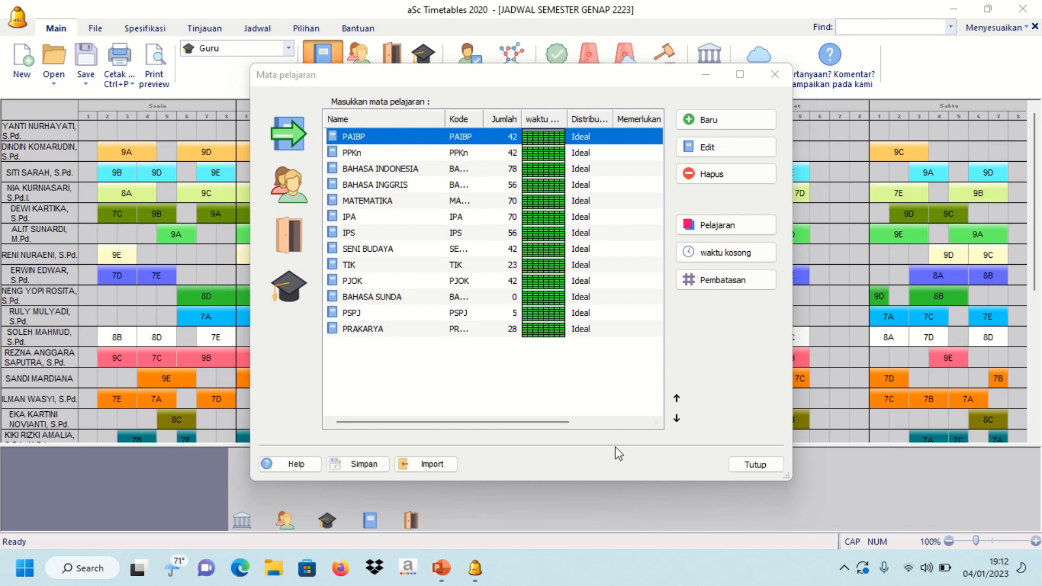
{"action": "left_click", "coordinate": [742, 464]}
{"action": "left_click", "coordinate": [362, 76]}
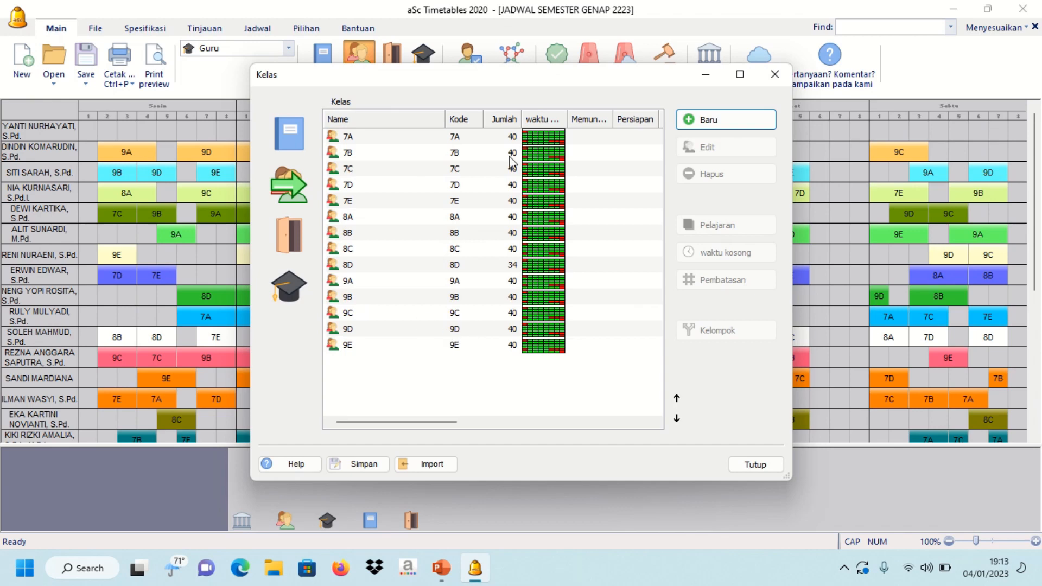
- Bring up class 7A's time-off availability grid
{"action": "left_click", "coordinate": [527, 139]}
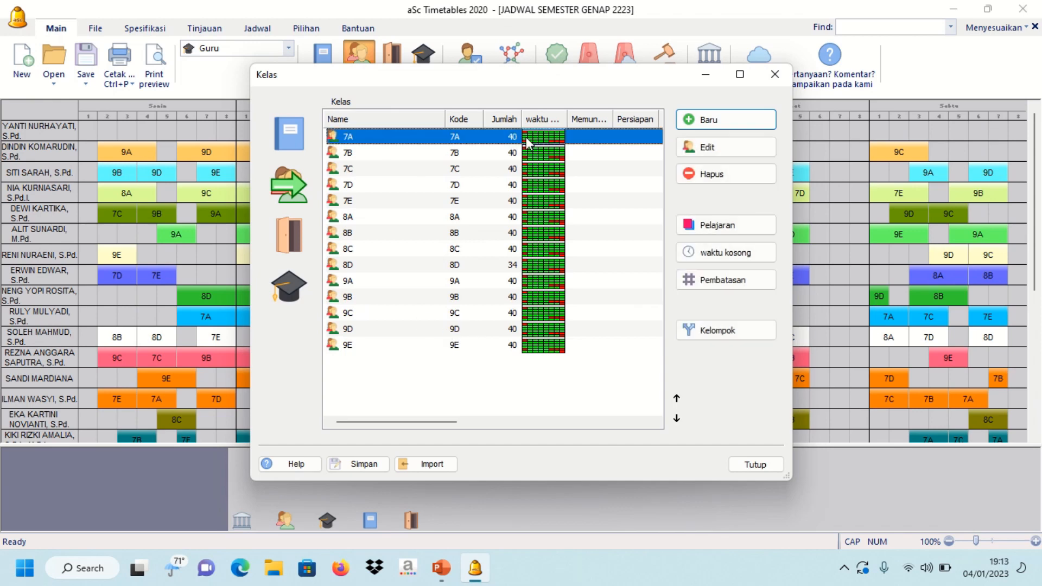
{"action": "left_click", "coordinate": [720, 157]}
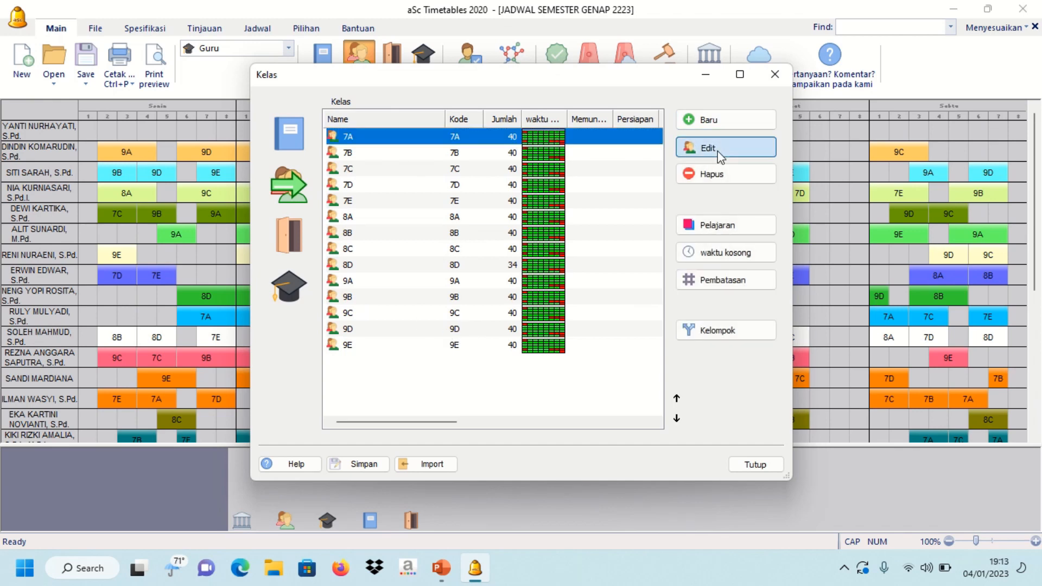
{"action": "left_click", "coordinate": [575, 449]}
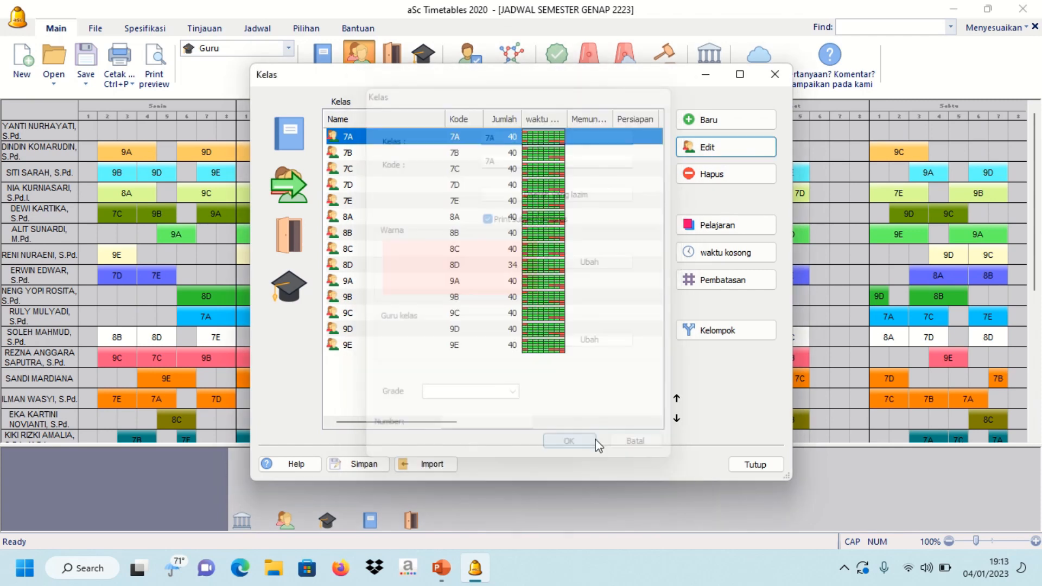
{"action": "left_click", "coordinate": [719, 253]}
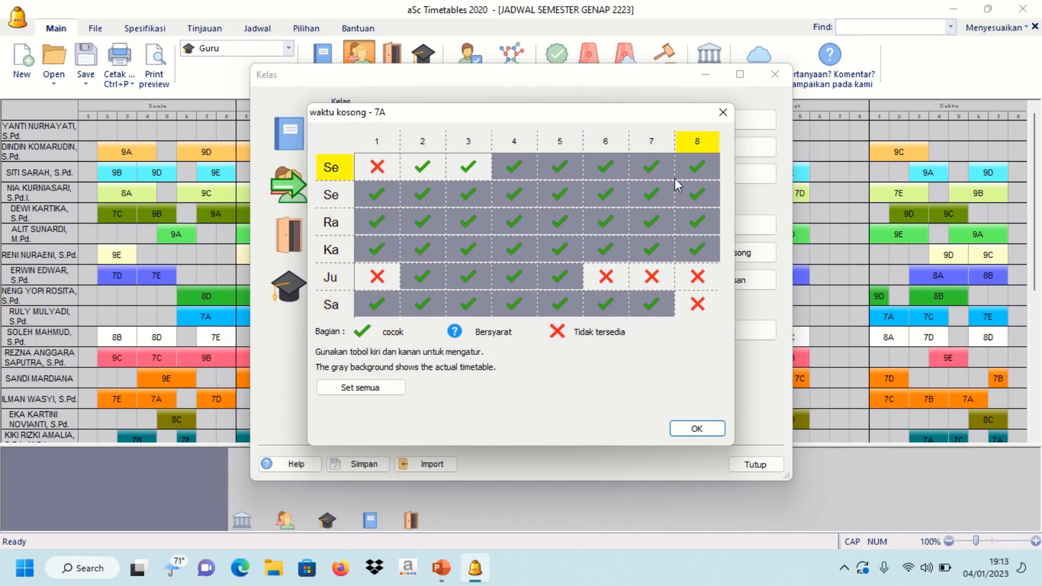
- Make first-day period 1, Friday periods 1 and 6–8, and Saturday period 8 available
{"action": "left_click", "coordinate": [389, 173]}
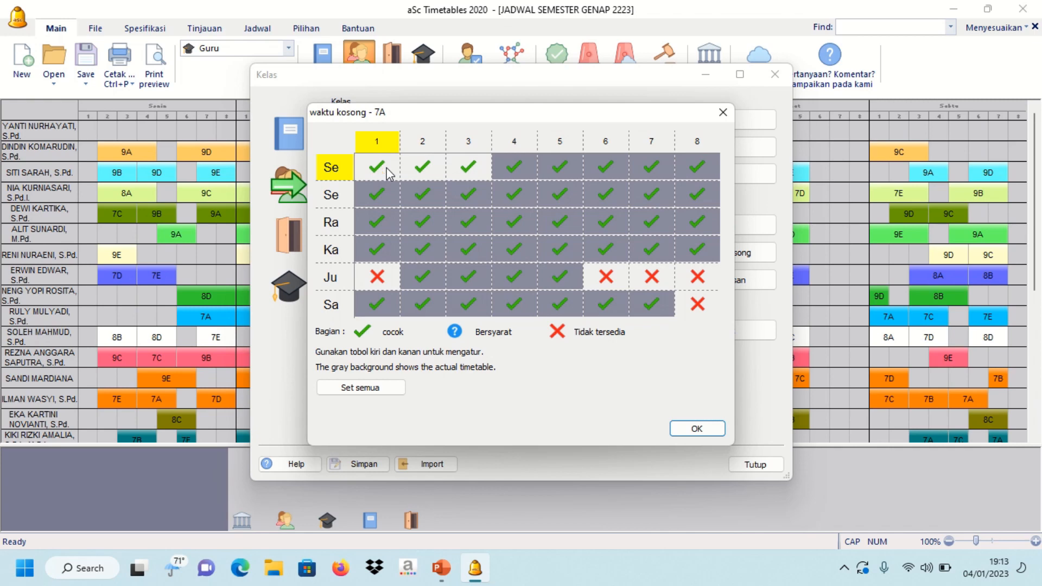
{"action": "left_click", "coordinate": [377, 277]}
{"action": "left_click", "coordinate": [619, 278]}
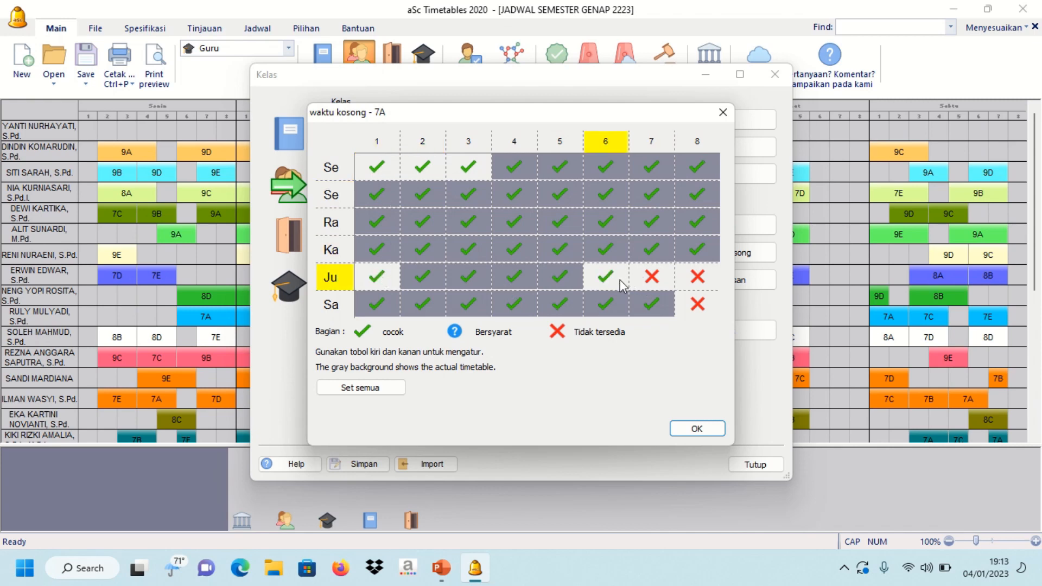
{"action": "left_click", "coordinate": [651, 277]}
{"action": "left_click", "coordinate": [697, 277]}
{"action": "left_click", "coordinate": [697, 304]}
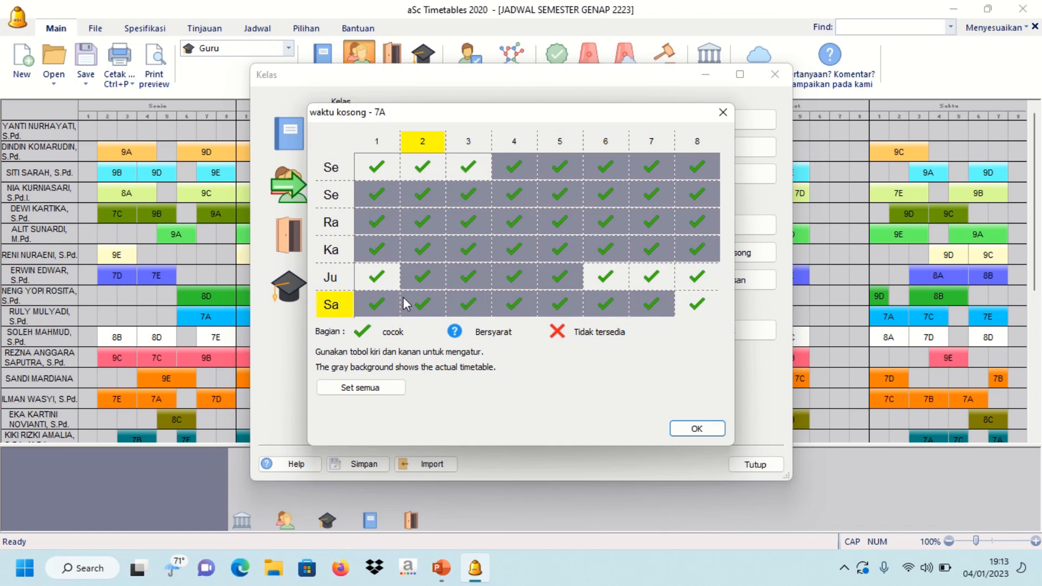
- Mark 7A's first-day period 1, Friday periods 1 and 6–8, and Saturday period 8 unavailable
{"action": "left_click", "coordinate": [378, 171]}
{"action": "left_click", "coordinate": [379, 172]}
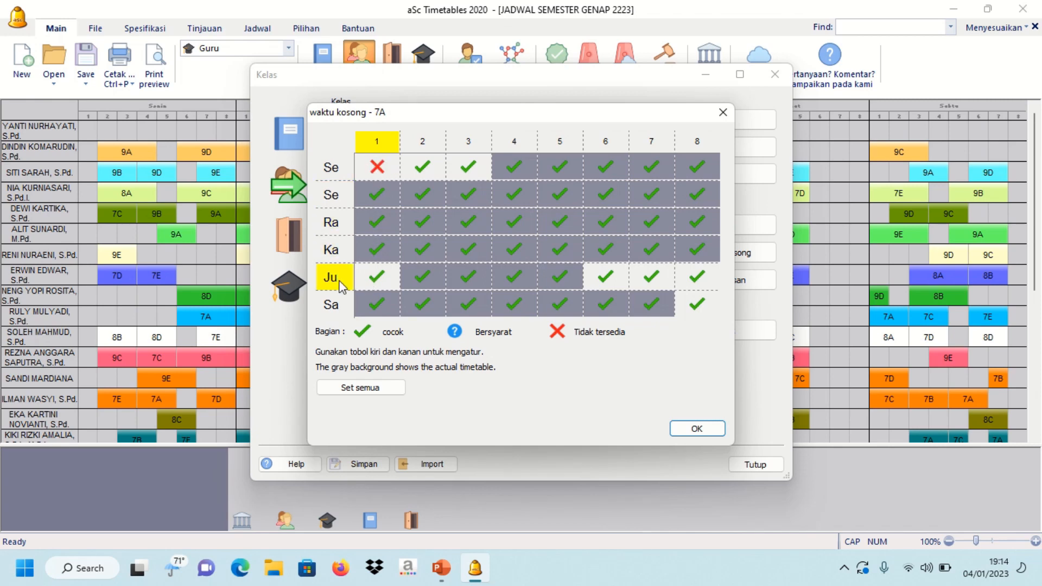
{"action": "left_click", "coordinate": [374, 282]}
{"action": "left_click", "coordinate": [374, 283]}
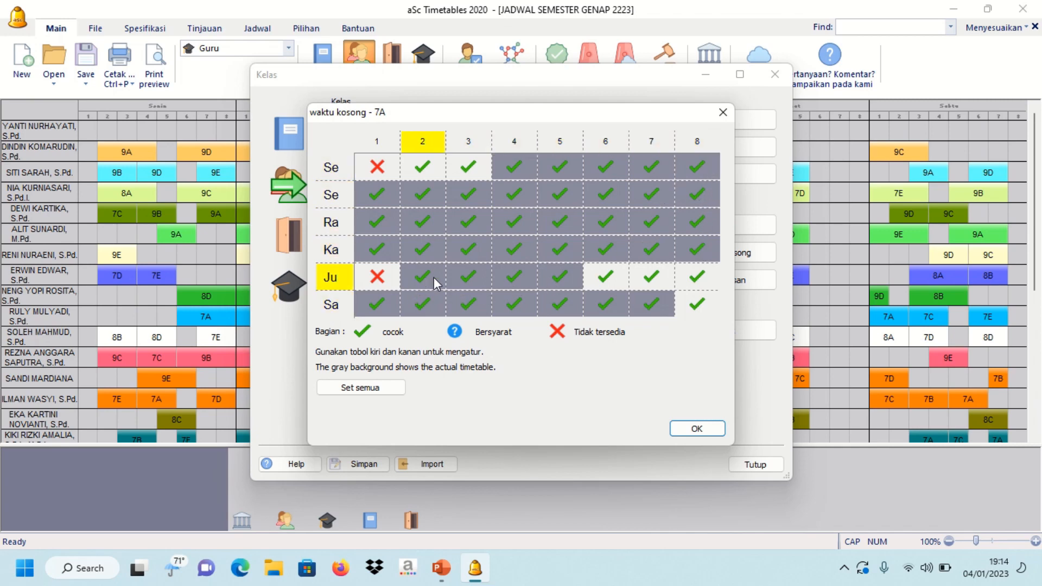
{"action": "left_click", "coordinate": [701, 309]}
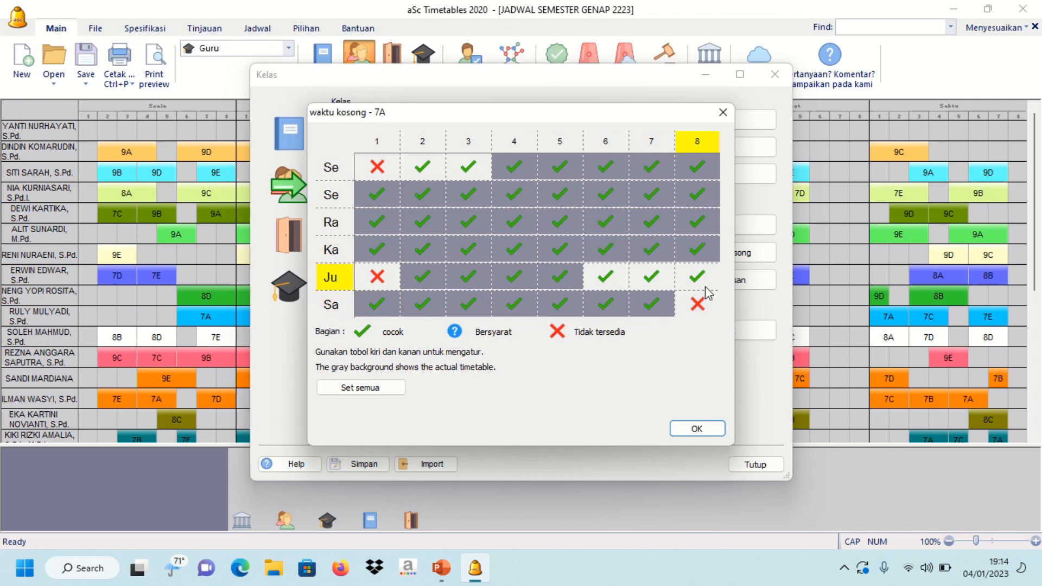
{"action": "left_click", "coordinate": [704, 284]}
{"action": "left_click", "coordinate": [704, 283]}
{"action": "left_click", "coordinate": [662, 281]}
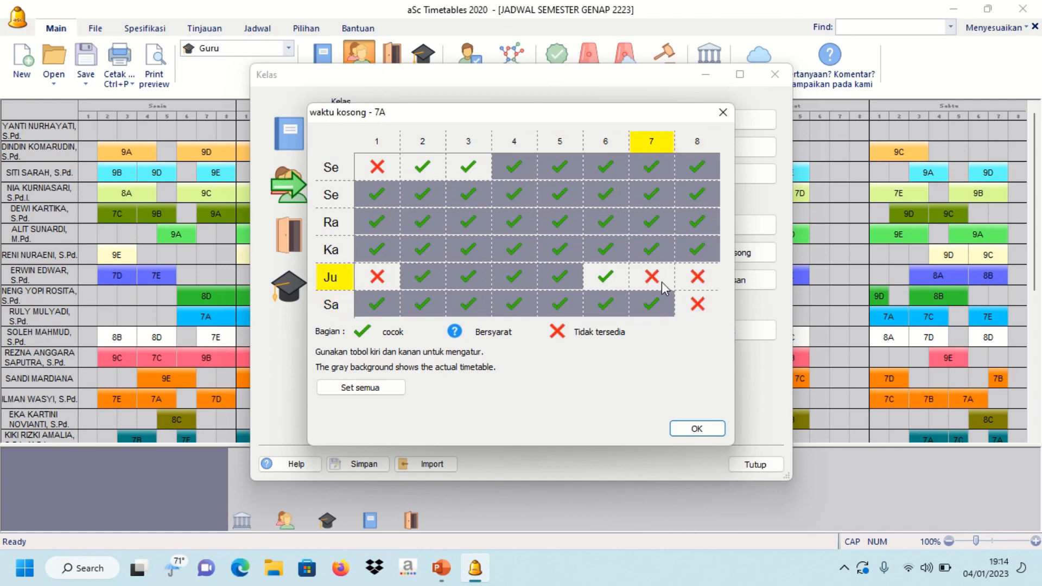
{"action": "left_click", "coordinate": [614, 279]}
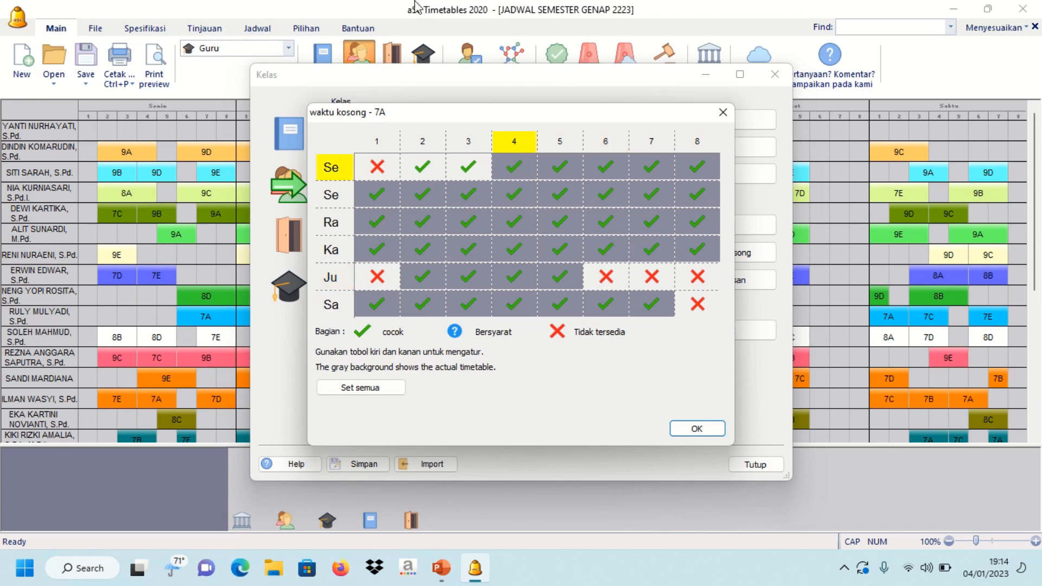
{"action": "mouse_move", "coordinate": [418, 7]}
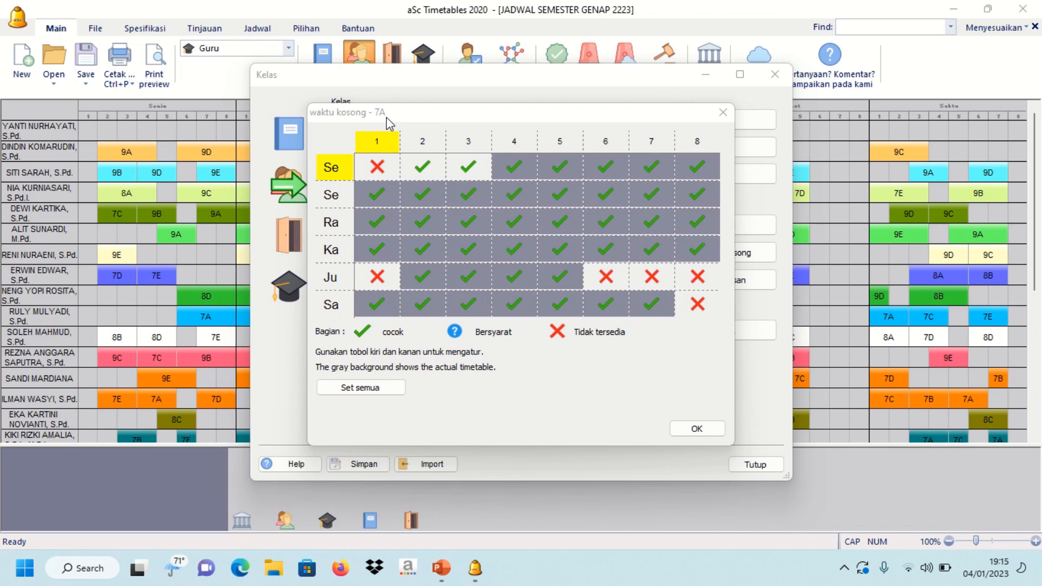
- Select all classes 7A through 9E to receive 7A's time-off pattern
{"action": "left_click", "coordinate": [355, 387]}
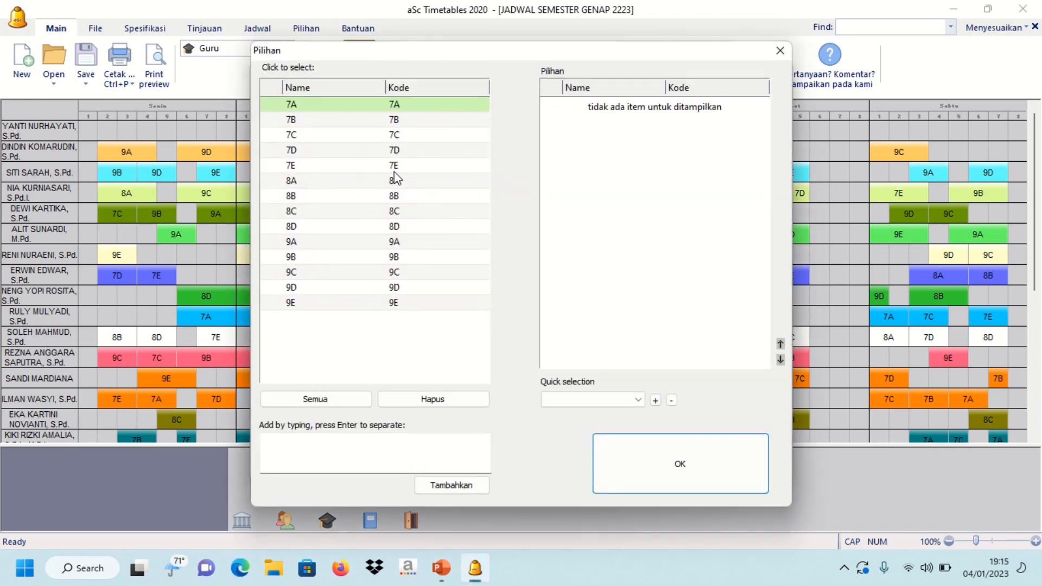
{"action": "left_click", "coordinate": [342, 111]}
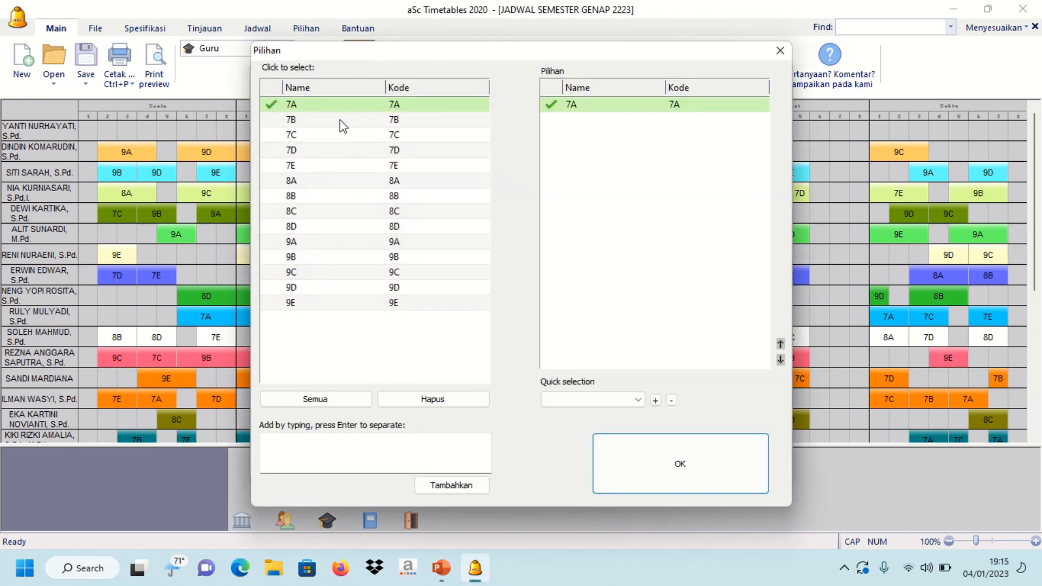
{"action": "left_click", "coordinate": [339, 119]}
{"action": "left_click", "coordinate": [333, 137]}
{"action": "left_click", "coordinate": [337, 150]}
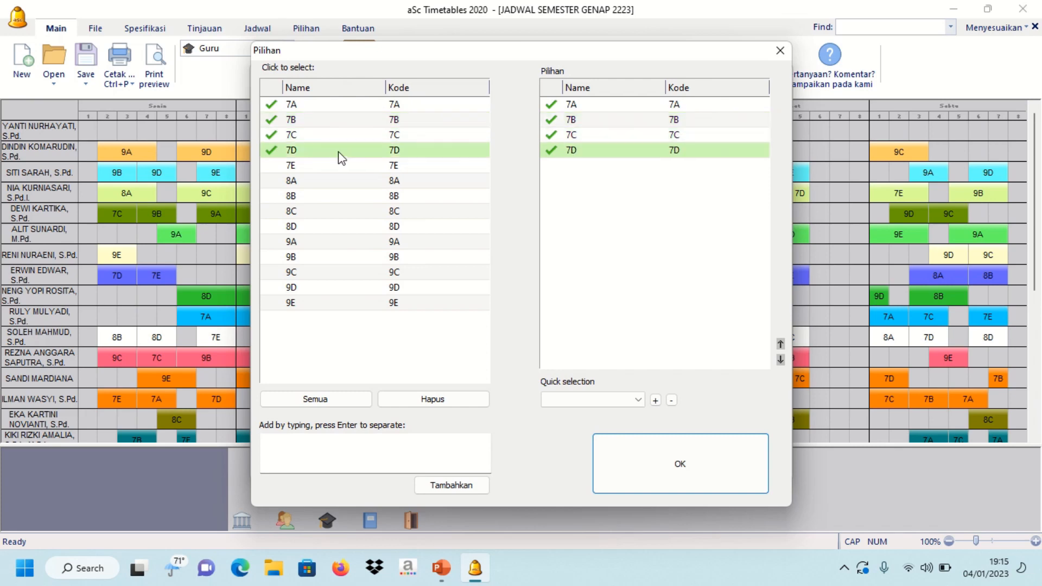
{"action": "left_click", "coordinate": [346, 166]}
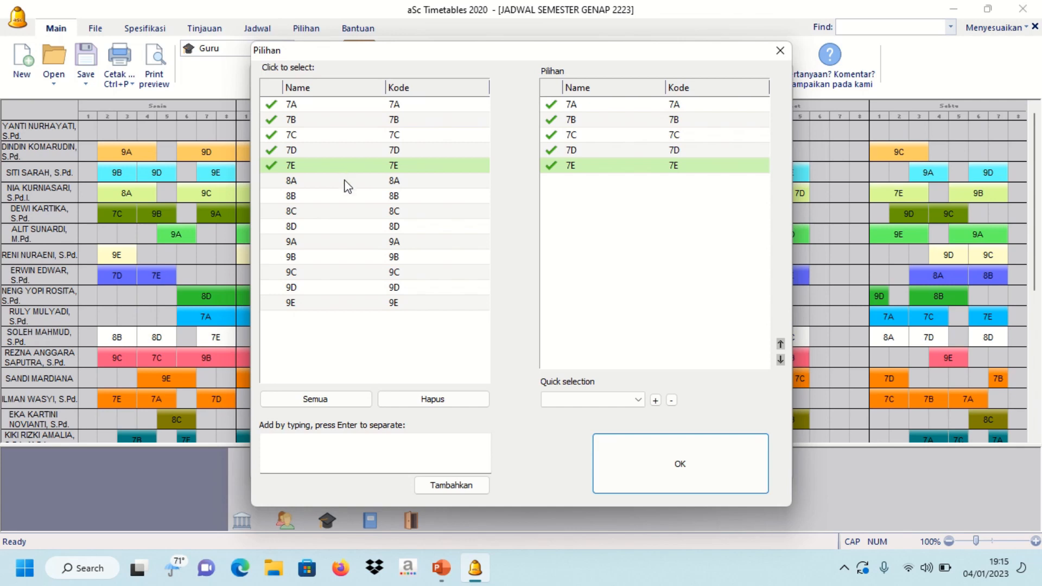
{"action": "left_click", "coordinate": [344, 182]}
{"action": "left_click", "coordinate": [356, 203]}
{"action": "left_click", "coordinate": [357, 211]}
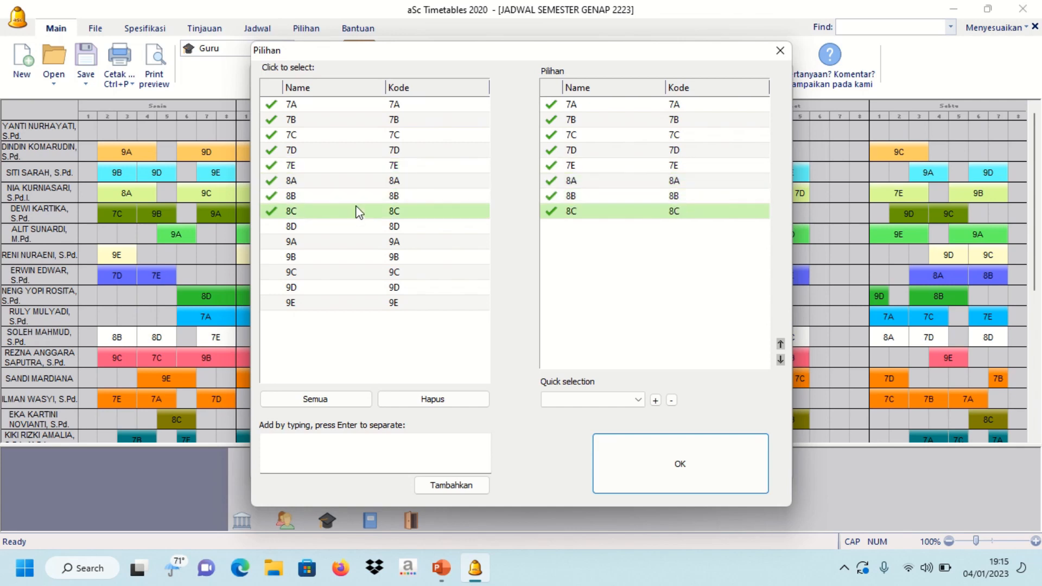
{"action": "left_click", "coordinate": [357, 226]}
{"action": "left_click", "coordinate": [358, 243]}
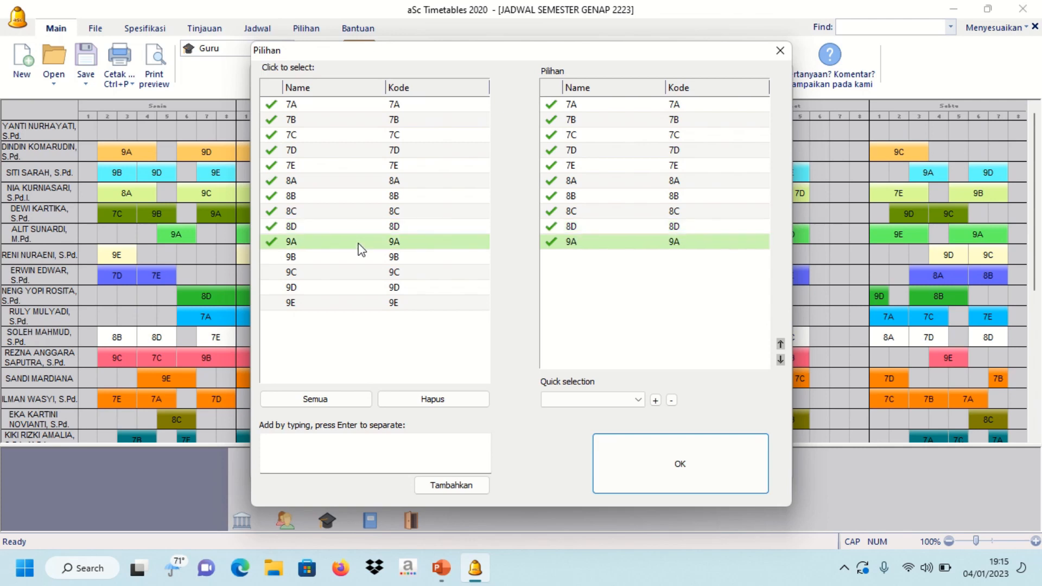
{"action": "left_click", "coordinate": [352, 257]}
{"action": "left_click", "coordinate": [353, 273]}
{"action": "left_click", "coordinate": [355, 287]}
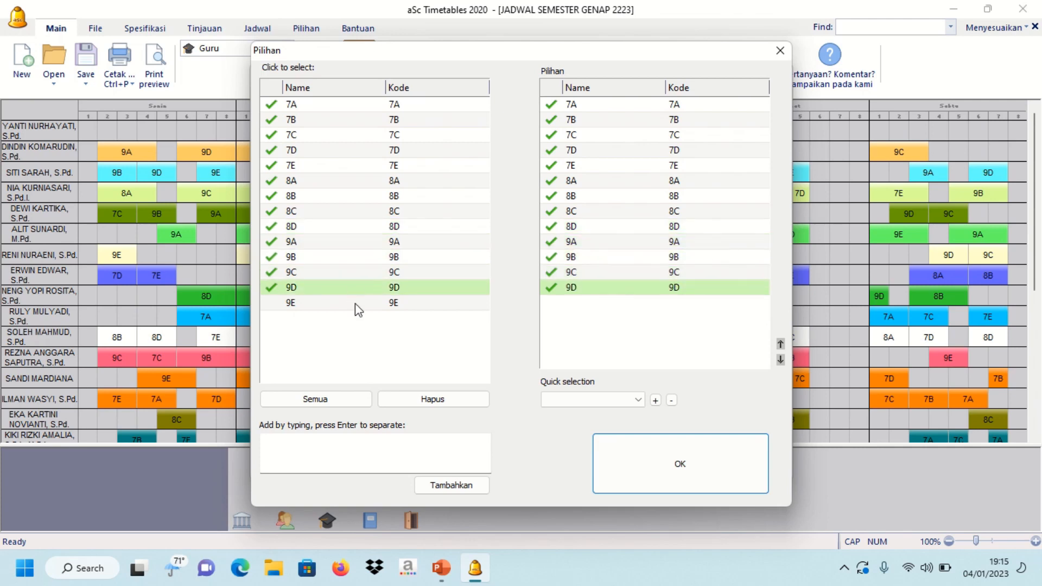
{"action": "left_click", "coordinate": [356, 303]}
- Apply the pattern, then close the availability grid and class list
{"action": "left_click", "coordinate": [688, 471]}
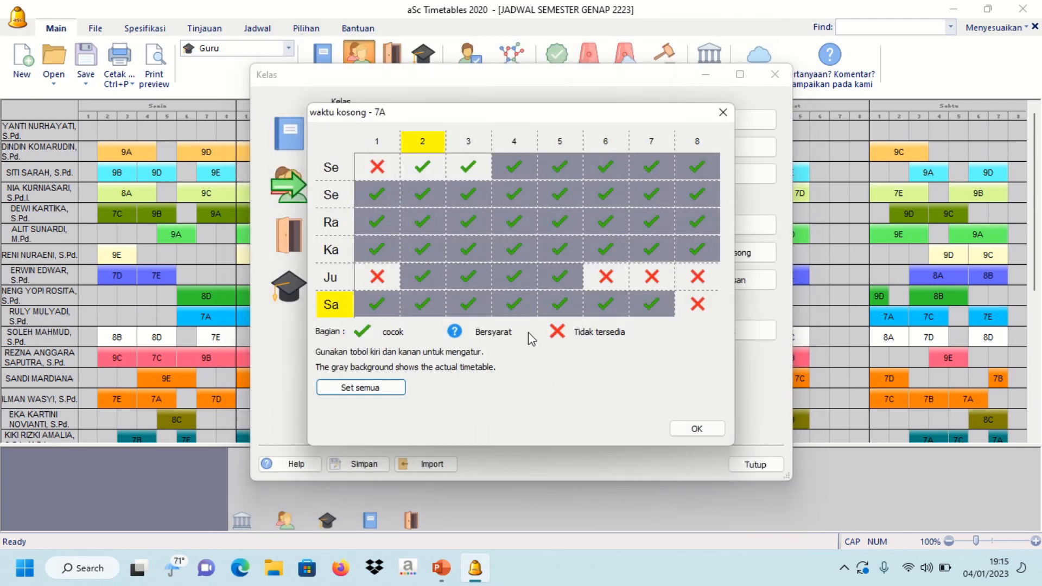
{"action": "left_click", "coordinate": [696, 428]}
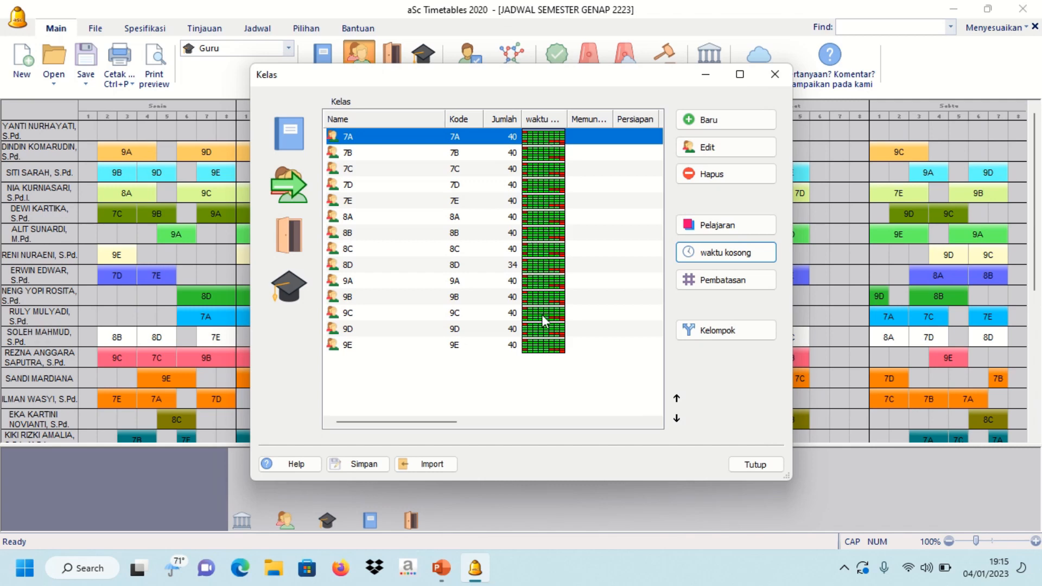
{"action": "left_click", "coordinate": [754, 465]}
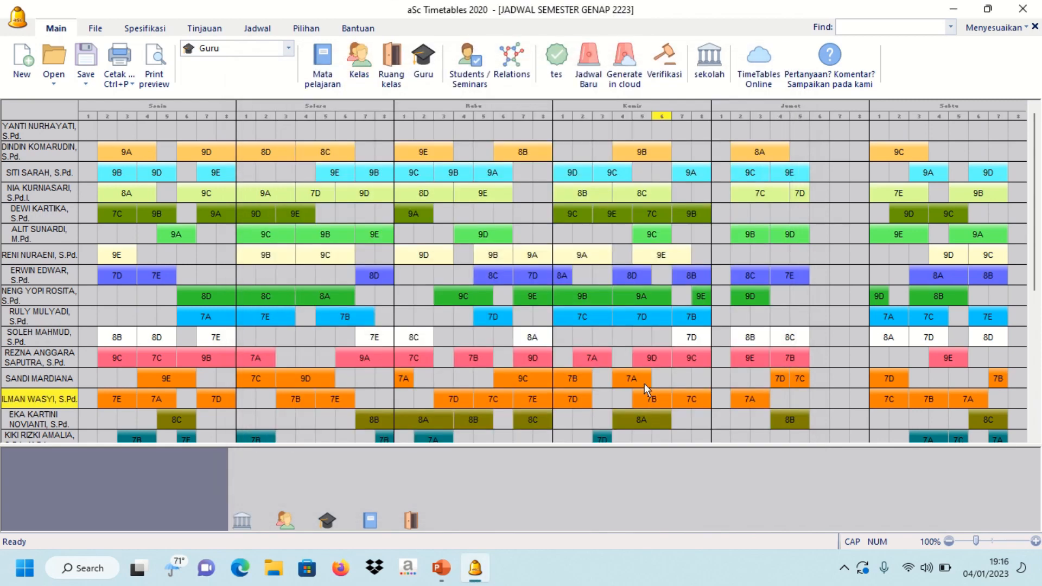
- Open the first teacher's lesson contract from the teachers list
{"action": "left_click", "coordinate": [423, 64]}
{"action": "left_click", "coordinate": [407, 138]}
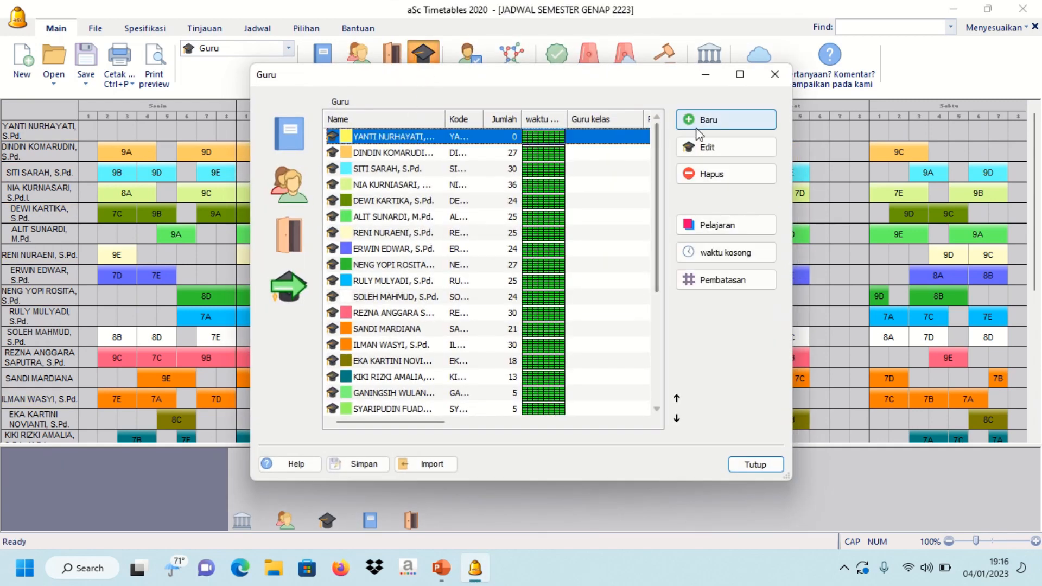
{"action": "left_click", "coordinate": [717, 225]}
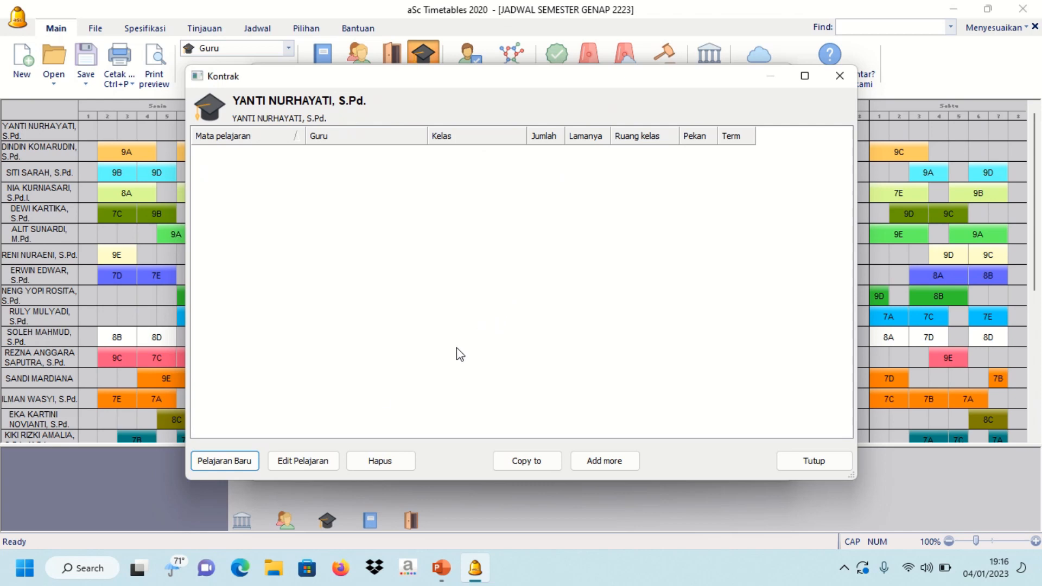
- Add a BAHASA SUNDA lesson for class 7A at 2 periods per week
{"action": "left_click", "coordinate": [230, 467]}
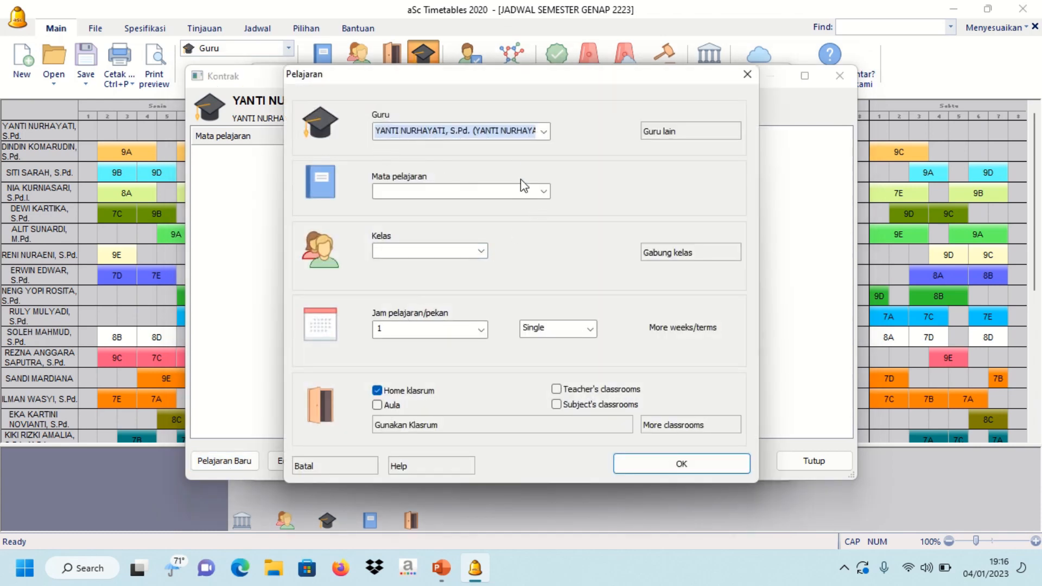
{"action": "left_click", "coordinate": [543, 191]}
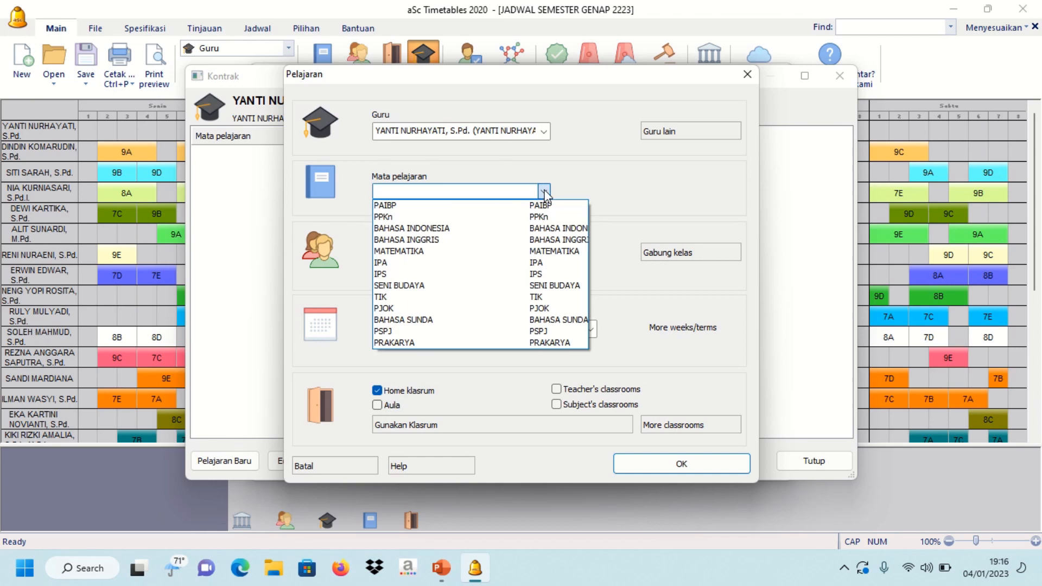
{"action": "left_click", "coordinate": [475, 320]}
{"action": "left_click", "coordinate": [481, 252]}
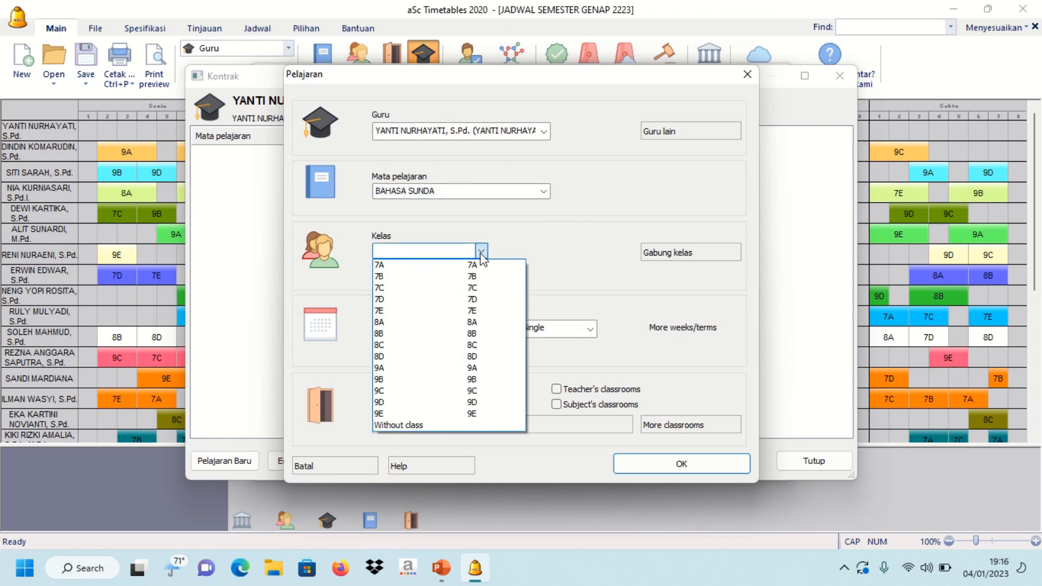
{"action": "left_click", "coordinate": [473, 266]}
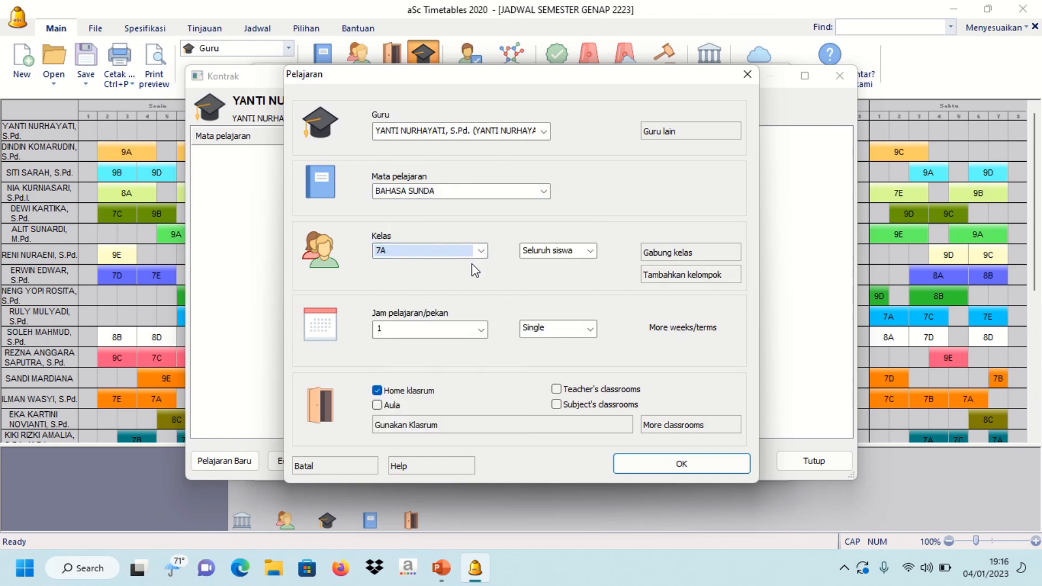
{"action": "left_click", "coordinate": [481, 329]}
{"action": "left_click", "coordinate": [465, 371]}
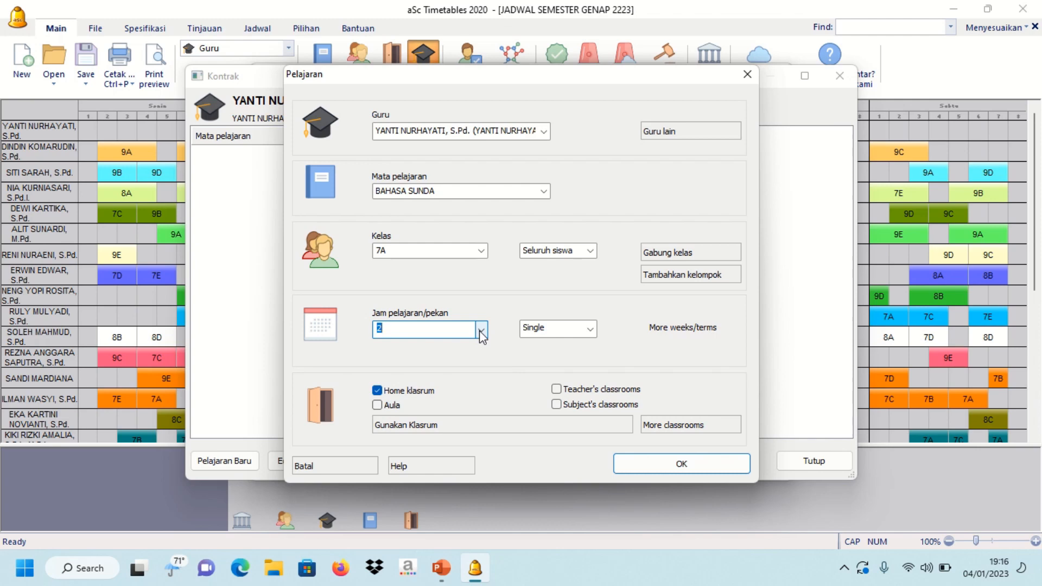
{"action": "left_click", "coordinate": [657, 465]}
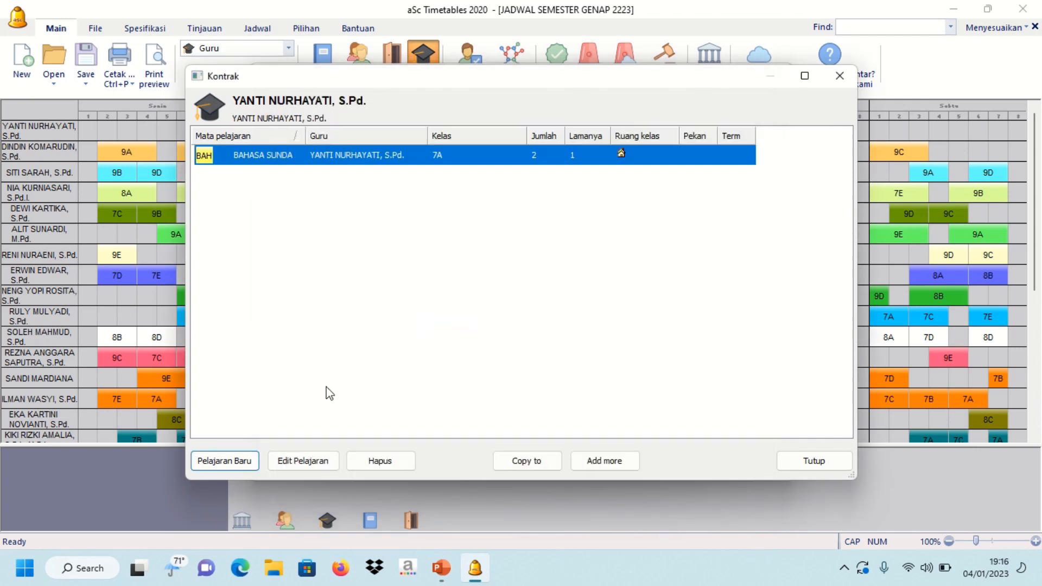
- Start copying the BAHASA SUNDA lesson and choose copying to other classes
{"action": "left_click", "coordinate": [549, 466]}
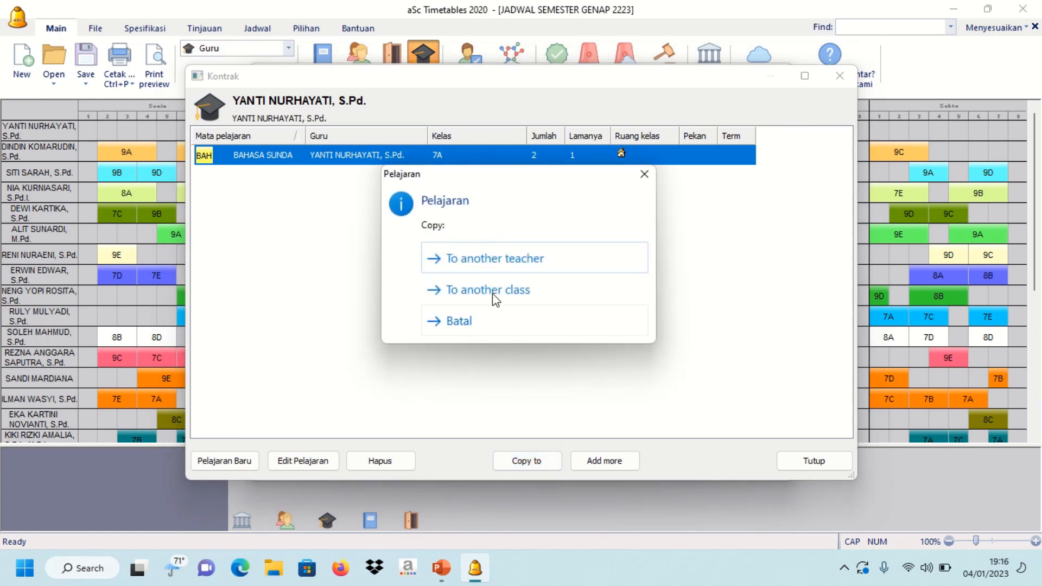
{"action": "left_click", "coordinate": [499, 262]}
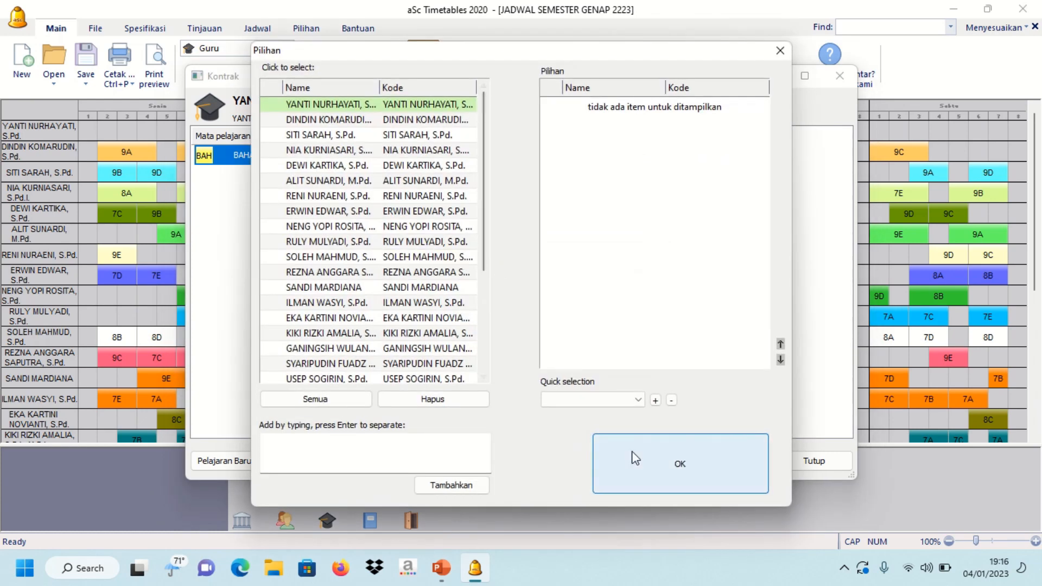
{"action": "left_click", "coordinate": [780, 51]}
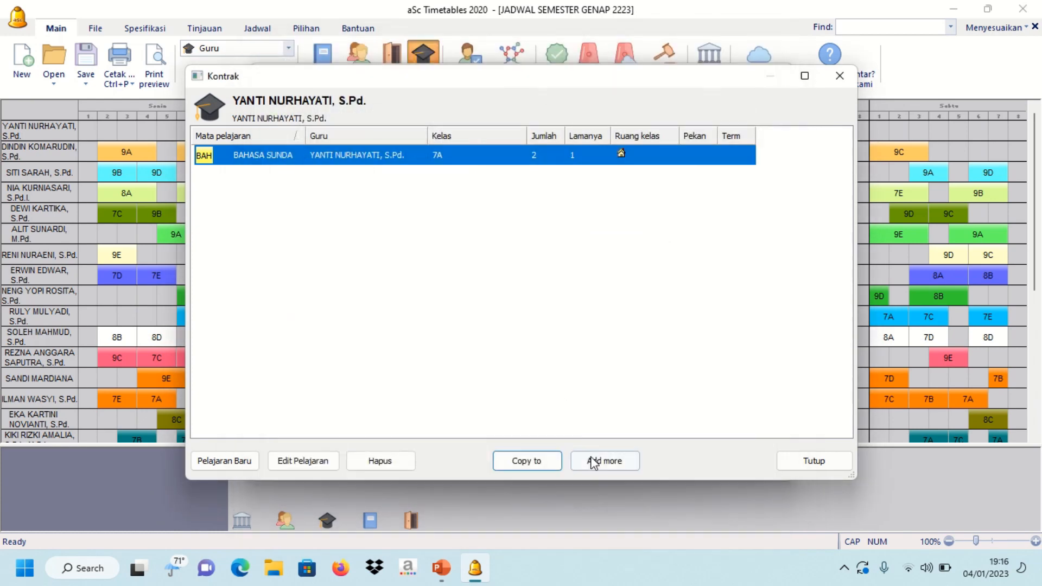
{"action": "left_click", "coordinate": [537, 460]}
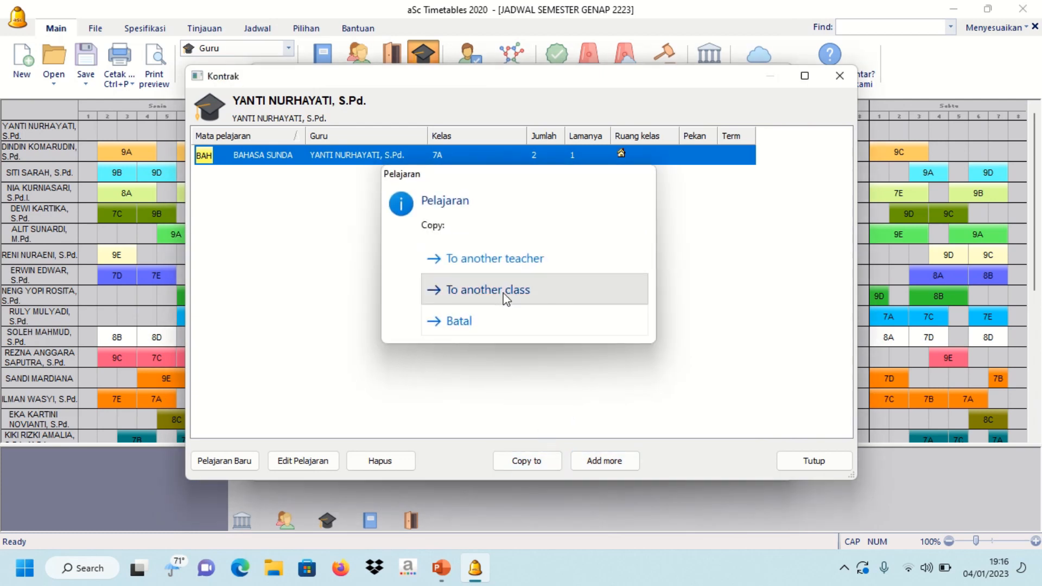
{"action": "left_click", "coordinate": [502, 293]}
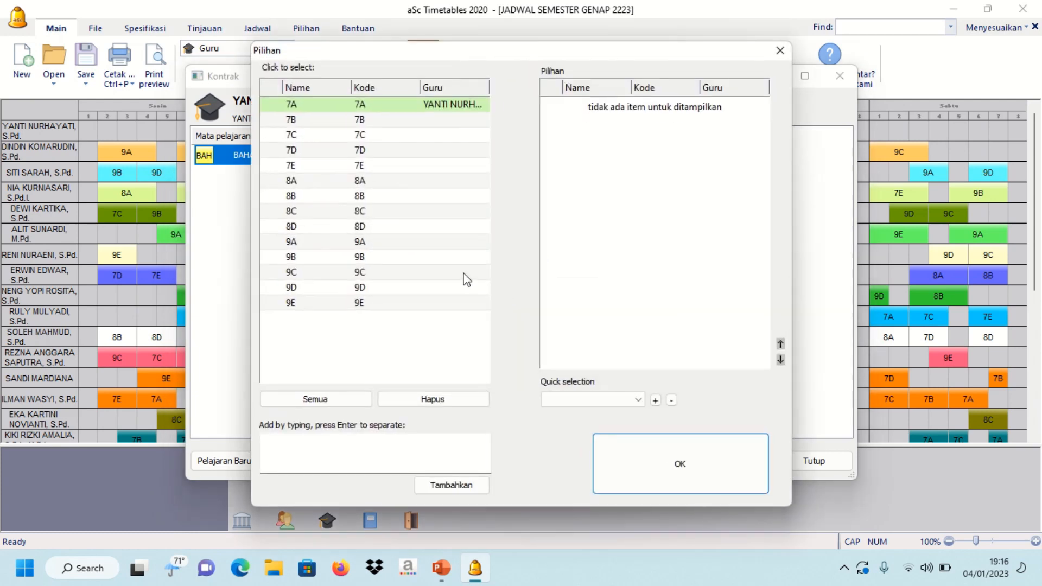
- Copy the lesson to classes 7B–7D, 8A–8D and 9A–9E
{"action": "left_click", "coordinate": [396, 120]}
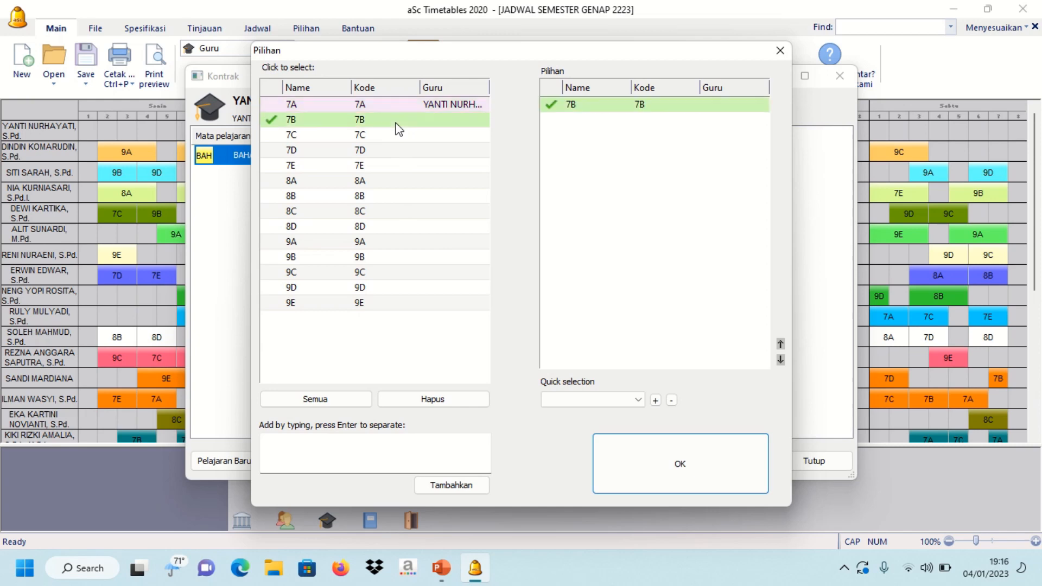
{"action": "left_click", "coordinate": [400, 135]}
{"action": "left_click", "coordinate": [403, 151]}
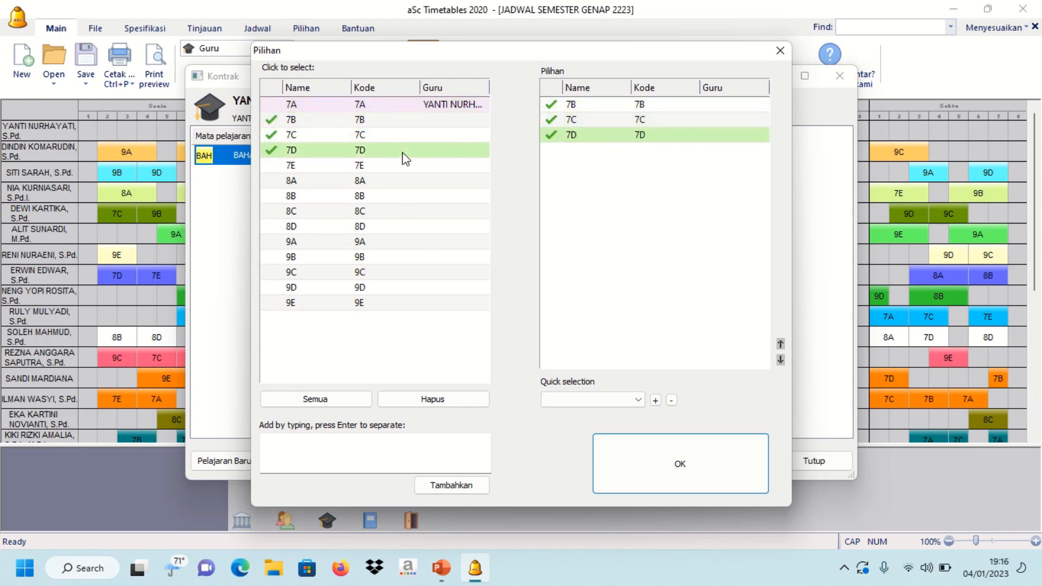
{"action": "left_click", "coordinate": [398, 185]}
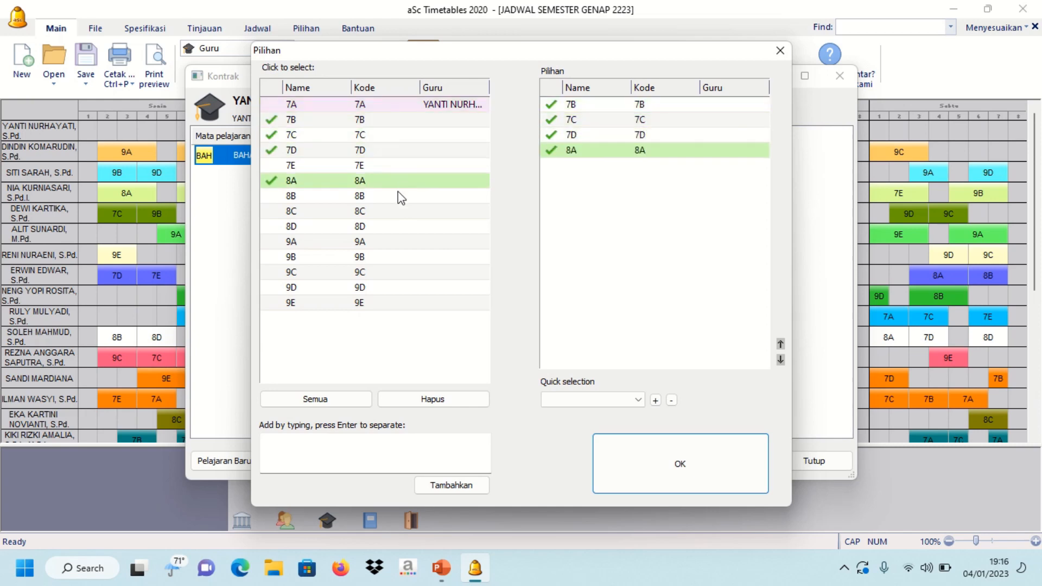
{"action": "left_click", "coordinate": [397, 196]}
{"action": "left_click", "coordinate": [400, 215]}
{"action": "left_click", "coordinate": [400, 228]}
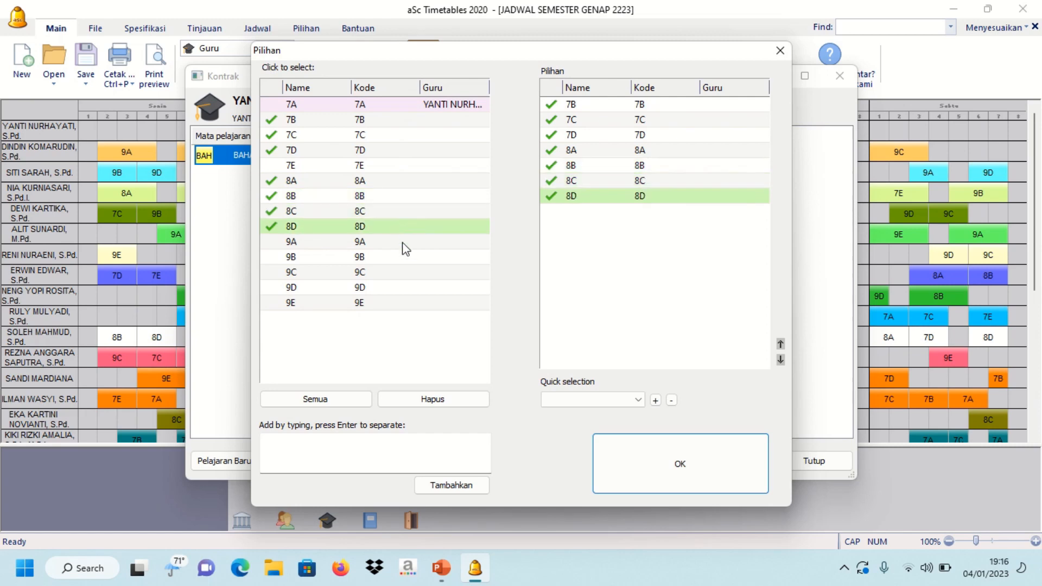
{"action": "left_click", "coordinate": [402, 244]}
{"action": "left_click", "coordinate": [405, 259]}
{"action": "left_click", "coordinate": [405, 271]}
{"action": "left_click", "coordinate": [402, 288]}
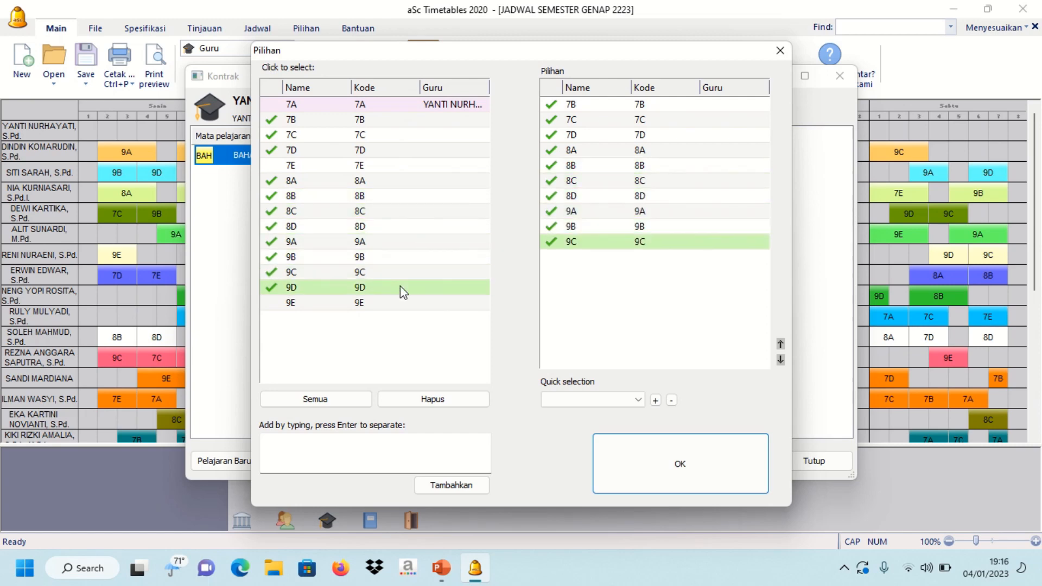
{"action": "left_click", "coordinate": [402, 303]}
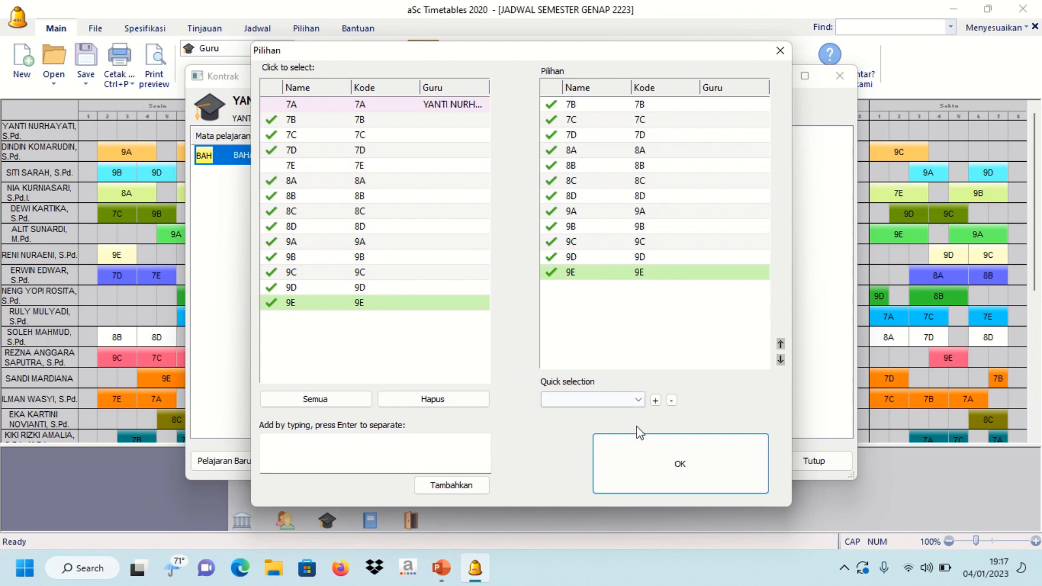
{"action": "left_click", "coordinate": [645, 457]}
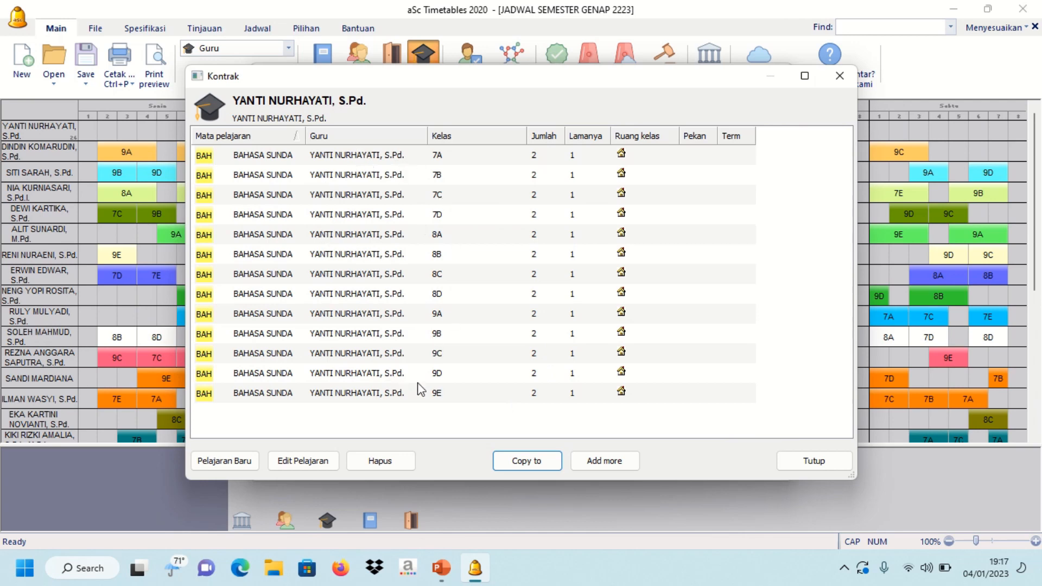
- Switch to the last teacher's lesson contract
{"action": "left_click", "coordinate": [813, 461]}
{"action": "scroll", "coordinate": [567, 374], "scroll_direction": "down", "scroll_amount": 4}
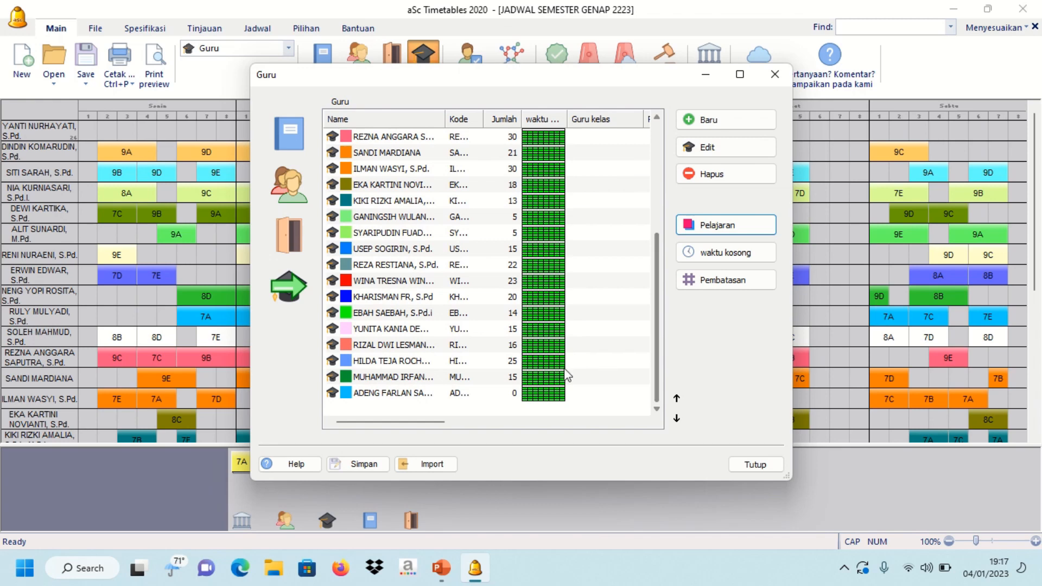
{"action": "left_click", "coordinate": [560, 392]}
{"action": "left_click", "coordinate": [700, 227]}
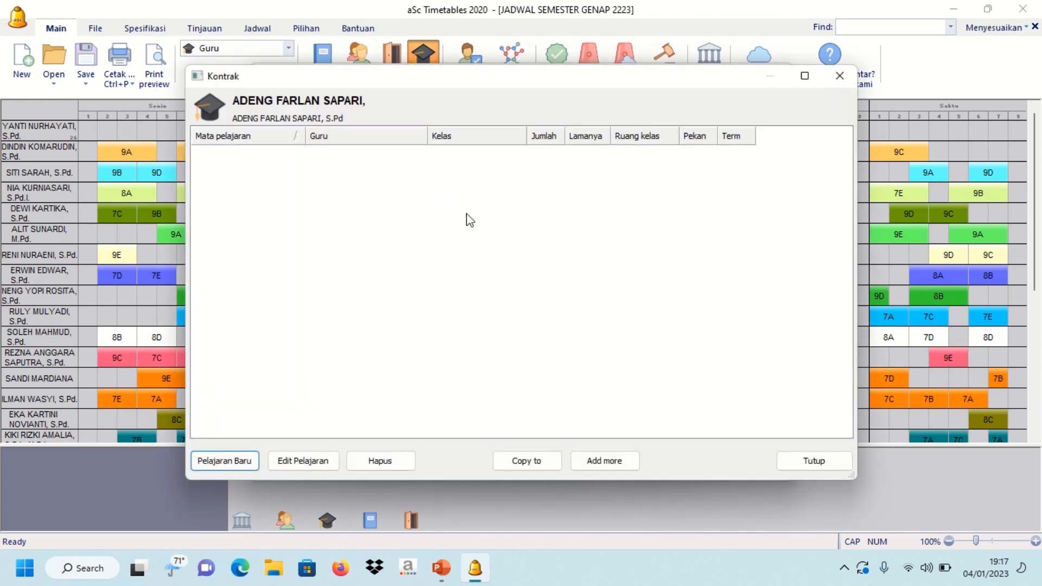
- Add a BAHASA INDONESIA lesson for class 8D, 3 periods weekly as double lessons
{"action": "left_click", "coordinate": [249, 458]}
{"action": "left_click", "coordinate": [437, 193]}
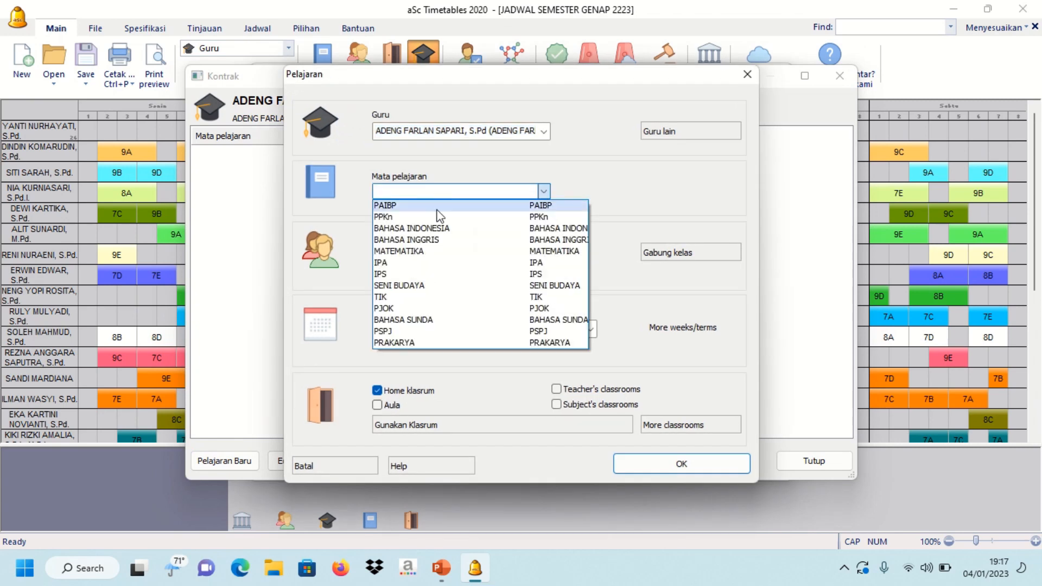
{"action": "left_click", "coordinate": [437, 224]}
{"action": "left_click", "coordinate": [480, 251]}
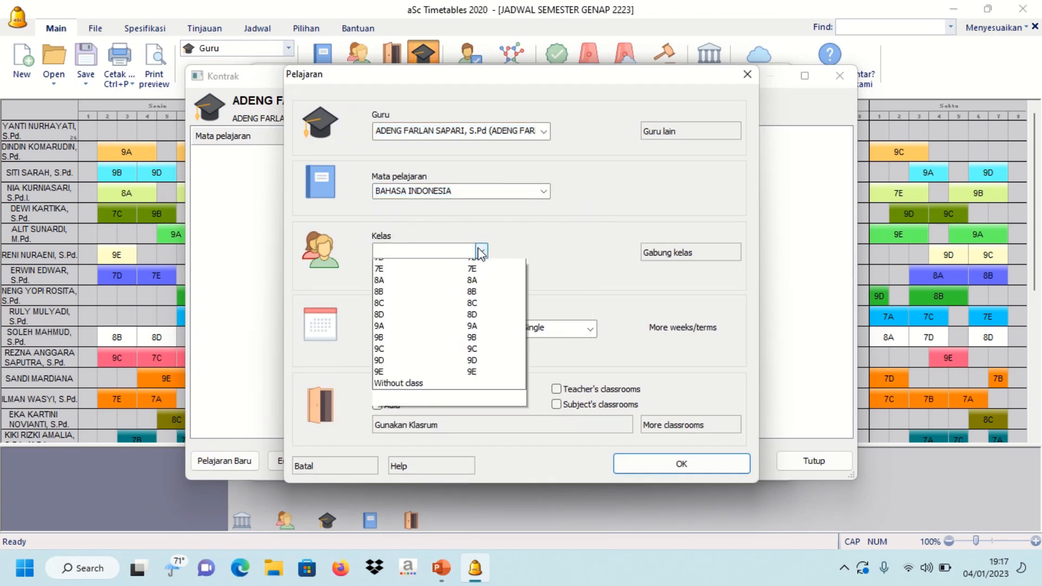
{"action": "left_click", "coordinate": [415, 357]}
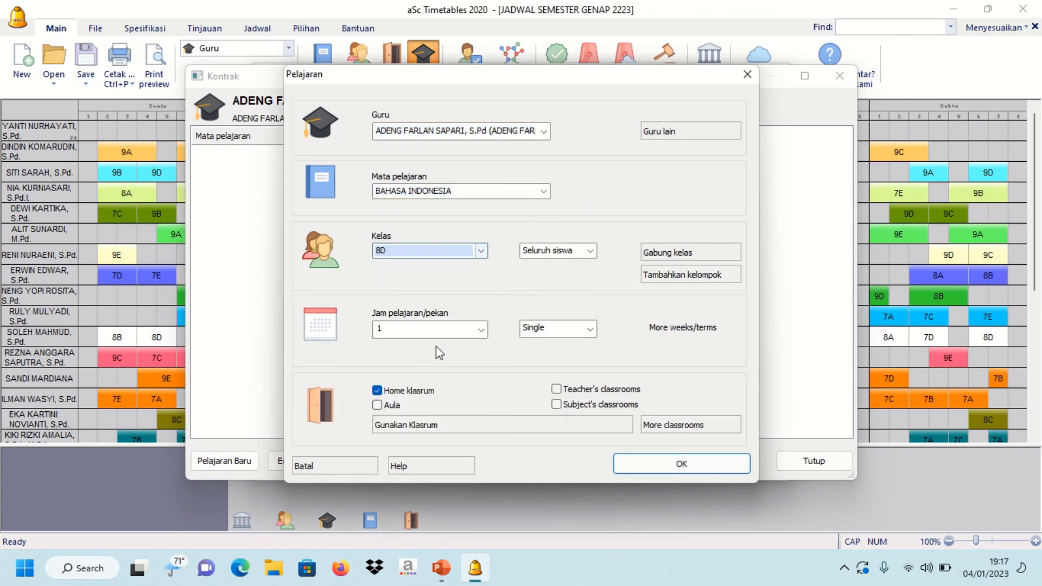
{"action": "left_click", "coordinate": [482, 331]}
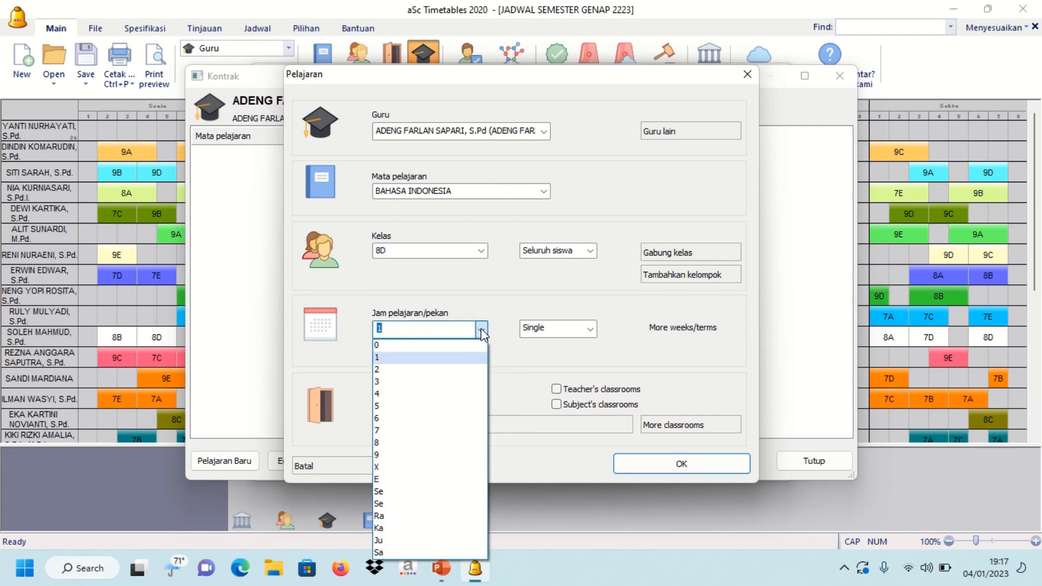
{"action": "left_click", "coordinate": [455, 369]}
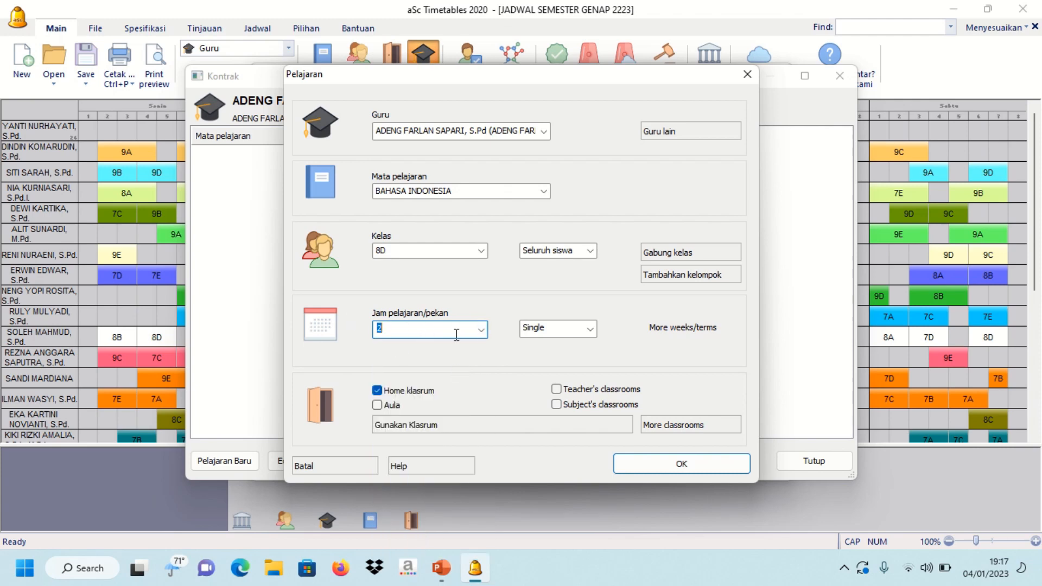
{"action": "left_click", "coordinate": [573, 330]}
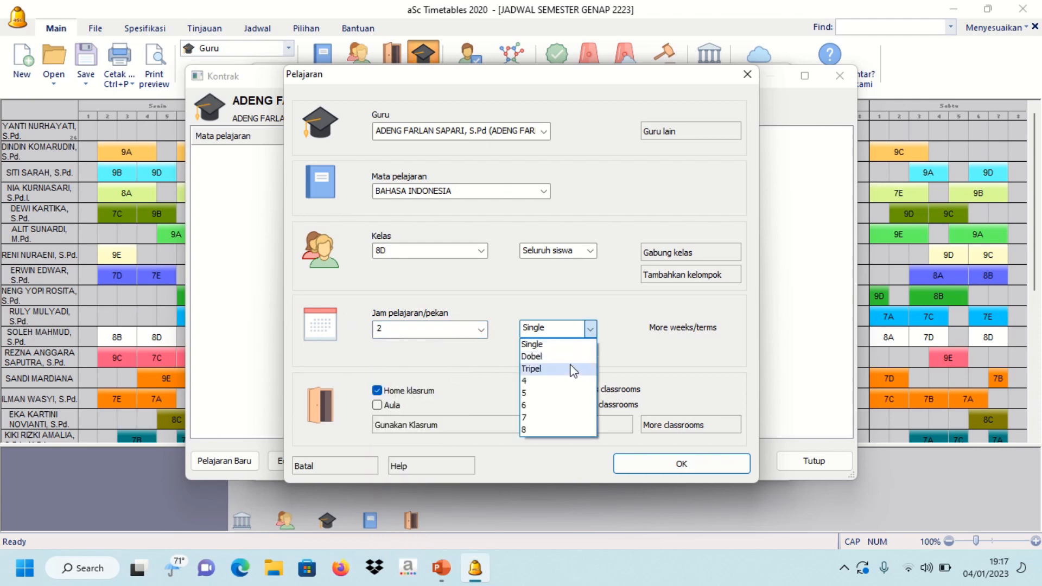
{"action": "left_click", "coordinate": [569, 357]}
{"action": "left_click", "coordinate": [482, 329]}
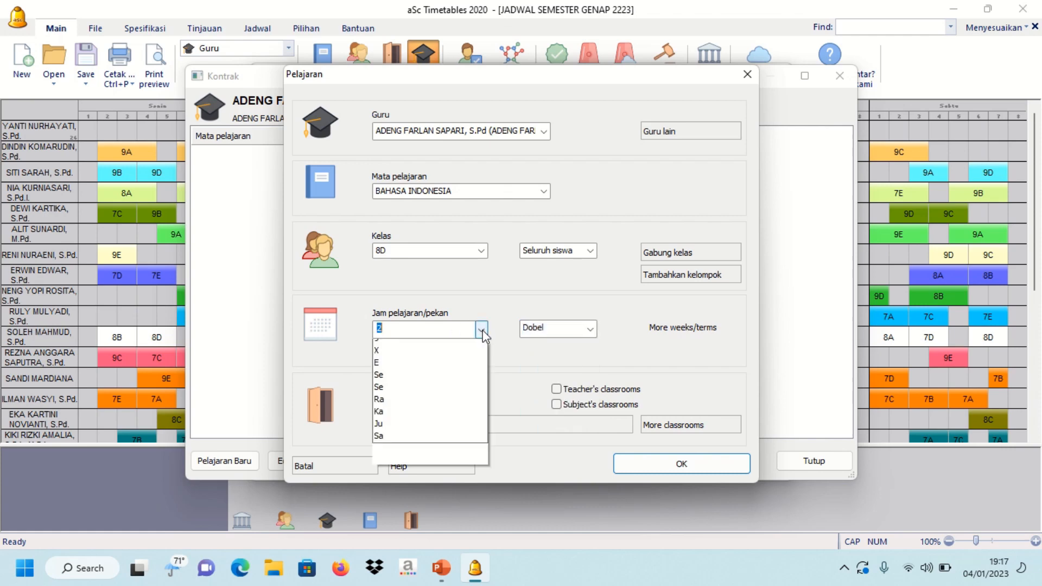
{"action": "left_click", "coordinate": [450, 380]}
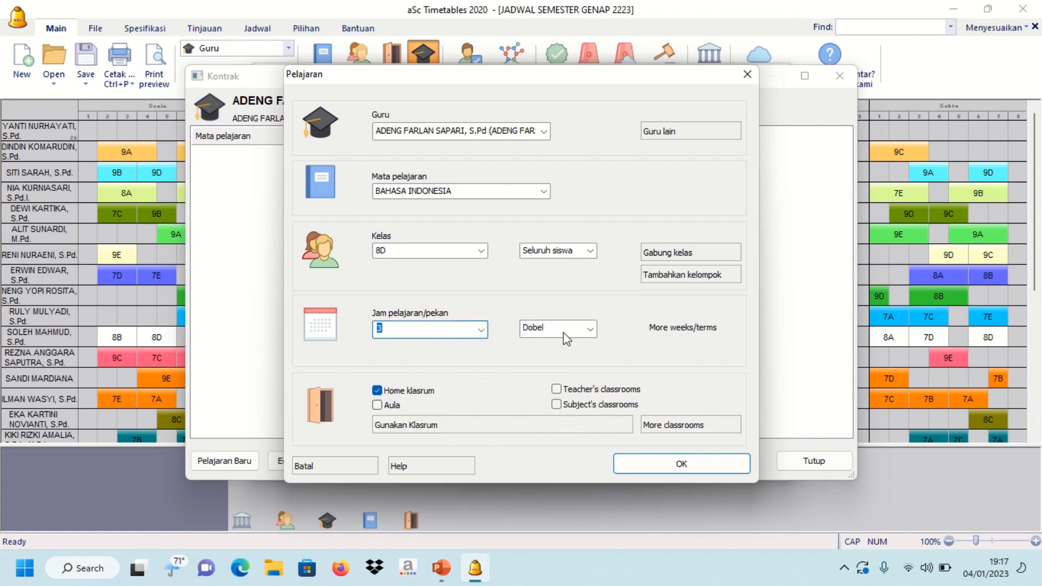
{"action": "left_click", "coordinate": [669, 458]}
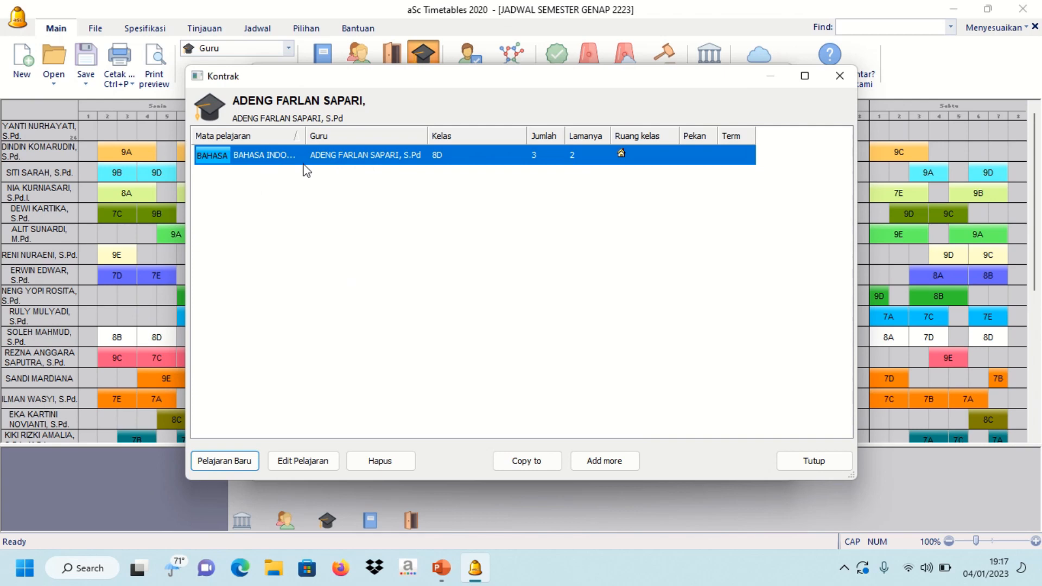
- Add a once-weekly BAHASA SUNDA lesson for class 7E and close the contract
{"action": "left_click", "coordinate": [242, 460]}
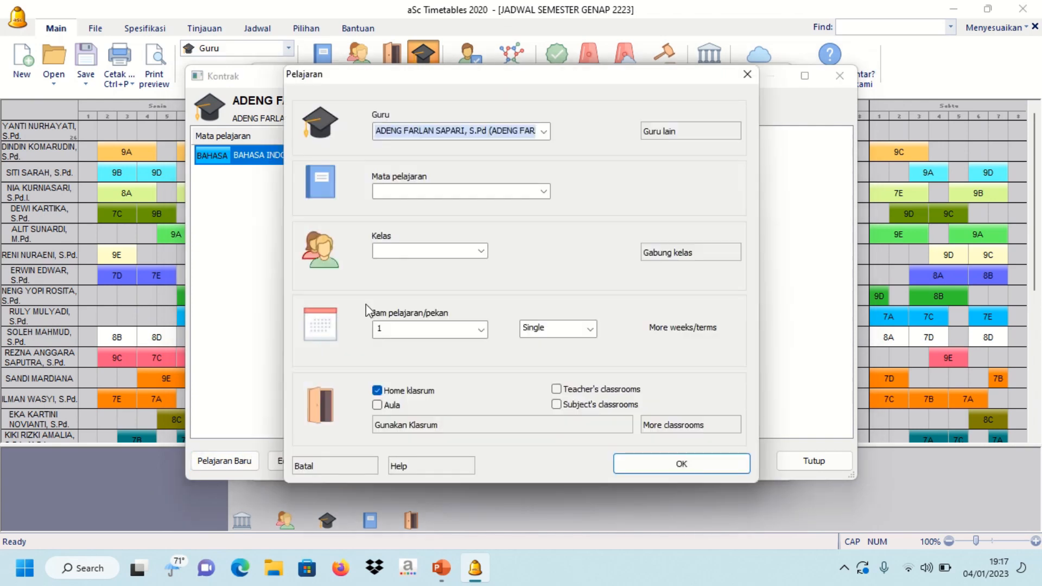
{"action": "left_click", "coordinate": [411, 191]}
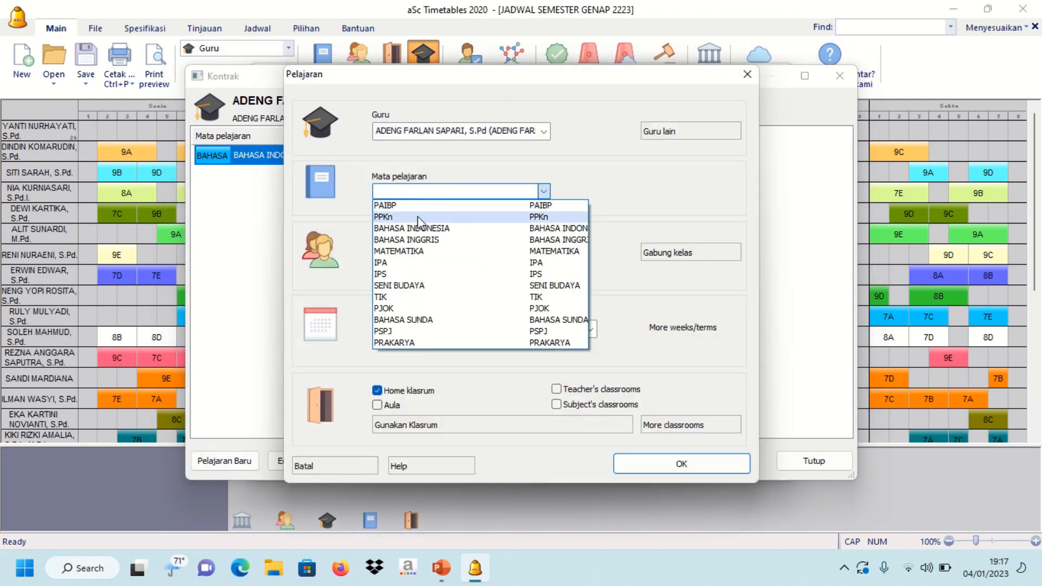
{"action": "left_click", "coordinate": [424, 319]}
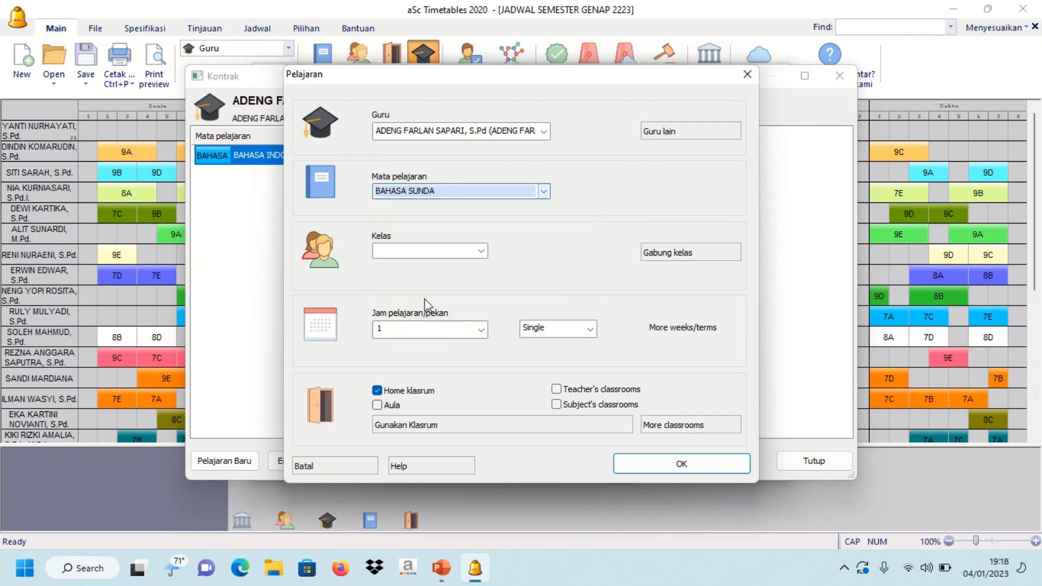
{"action": "left_click", "coordinate": [434, 252]}
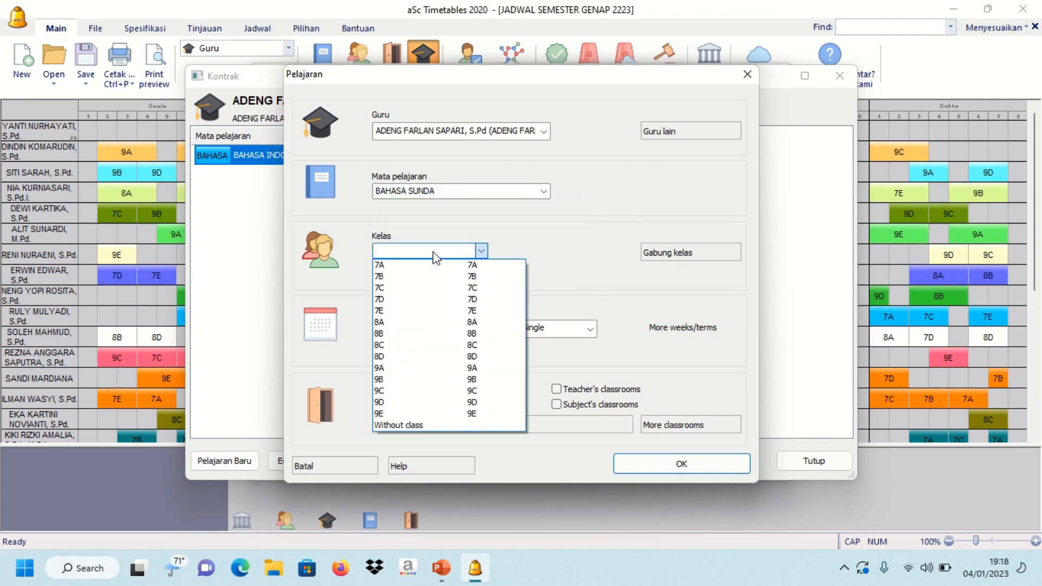
{"action": "left_click", "coordinate": [423, 310]}
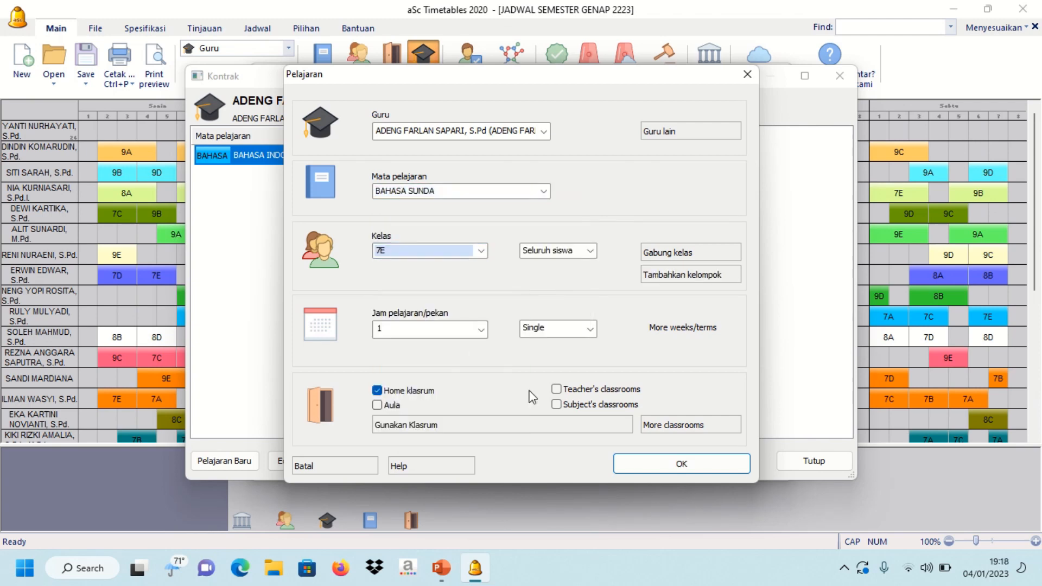
{"action": "left_click", "coordinate": [640, 461]}
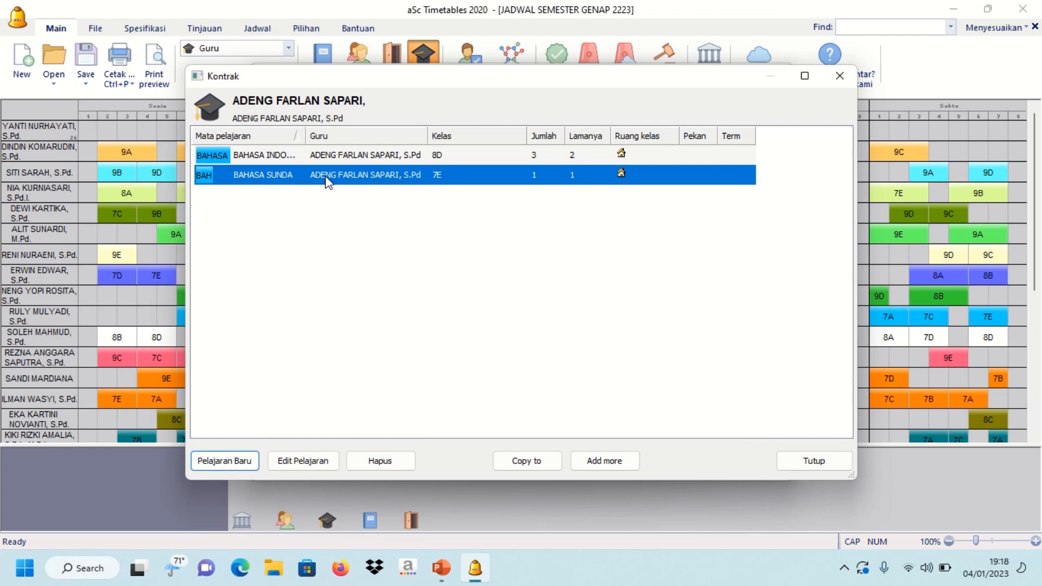
{"action": "left_click", "coordinate": [812, 461]}
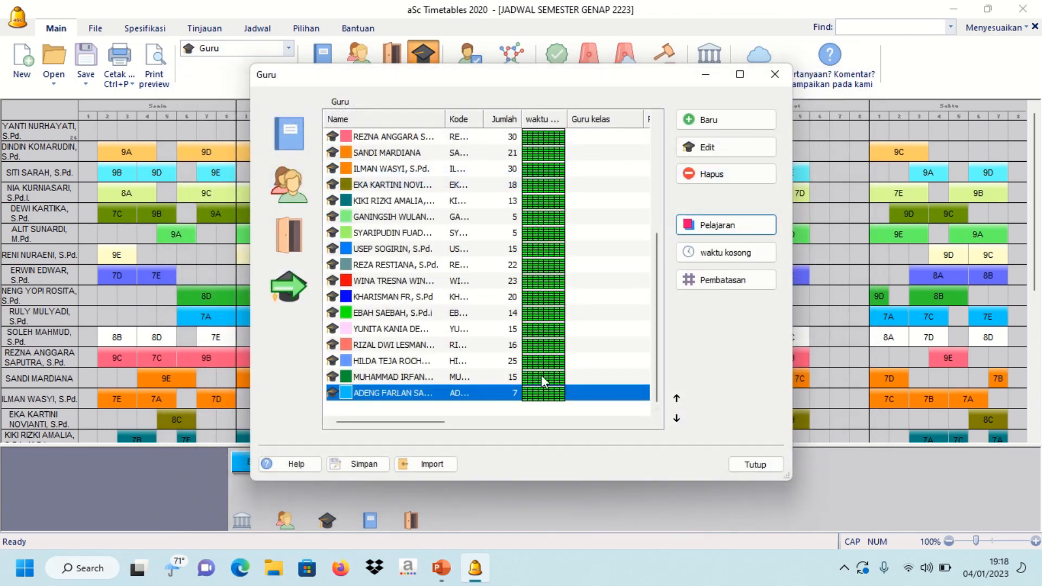
- Close the teachers list, then review and close the 13-subject list
{"action": "scroll", "coordinate": [537, 369], "scroll_direction": "up", "scroll_amount": 4}
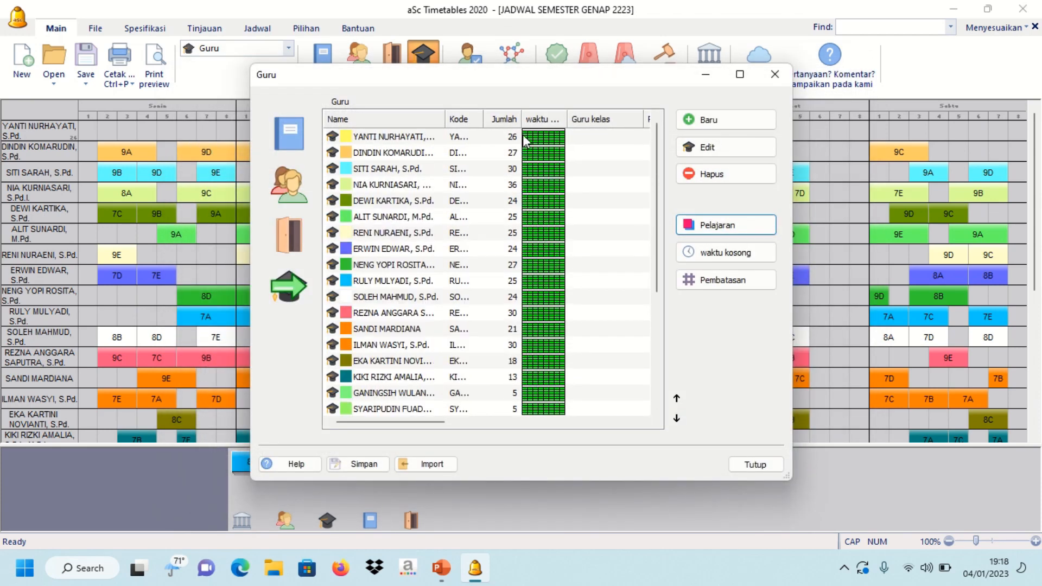
{"action": "left_click", "coordinate": [749, 466]}
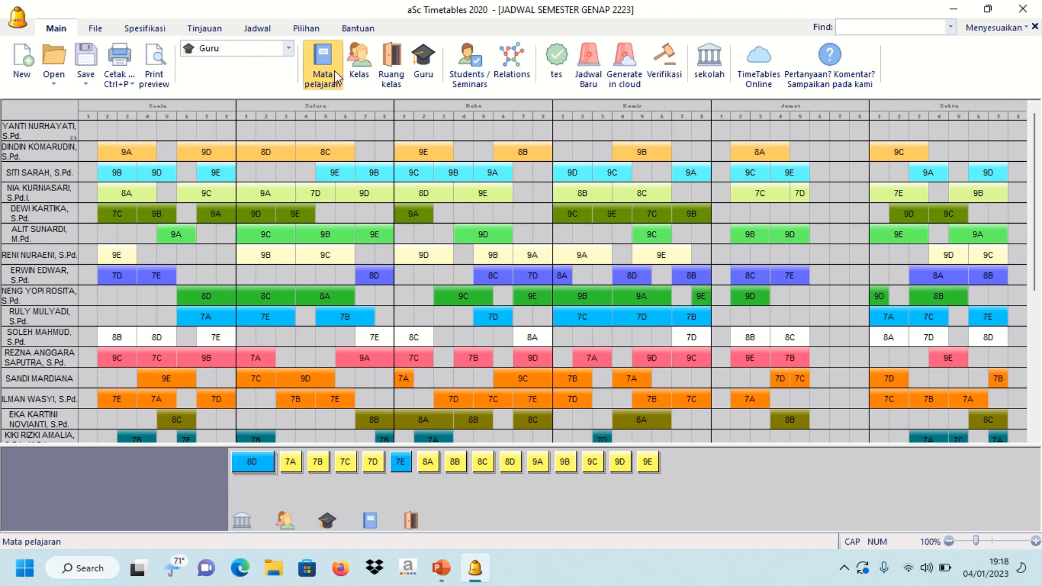
{"action": "left_click", "coordinate": [334, 76]}
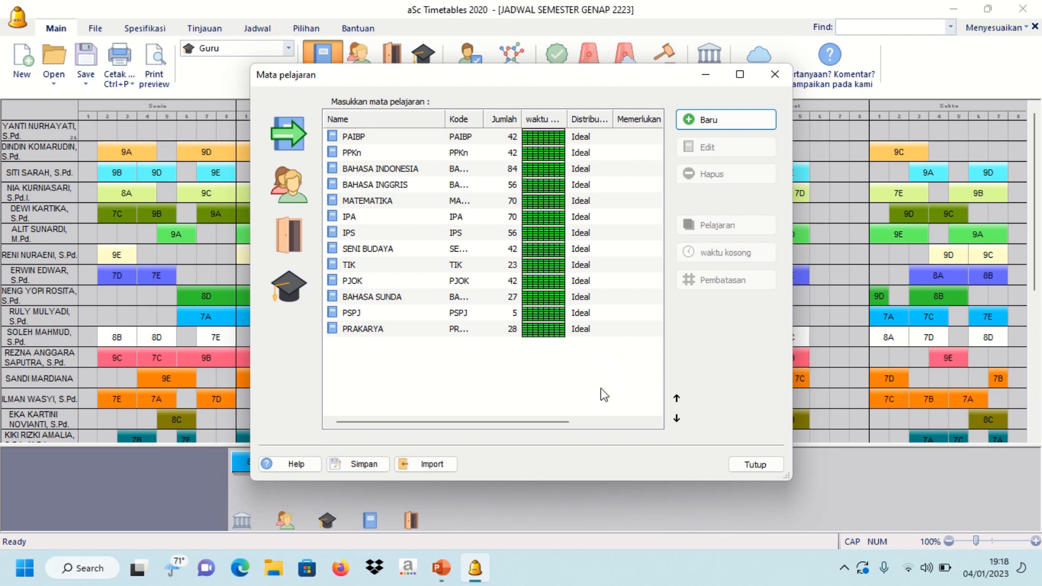
{"action": "left_click", "coordinate": [755, 464]}
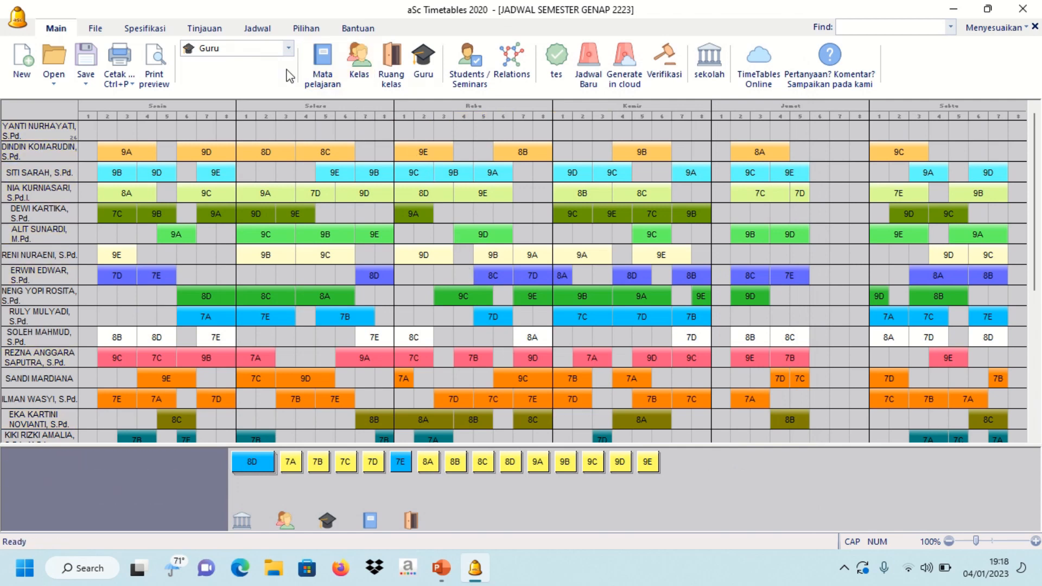
- Run the data test and confirm classes, teachers, subjects and students all pass
{"action": "left_click", "coordinate": [555, 71]}
{"action": "left_click", "coordinate": [576, 315]}
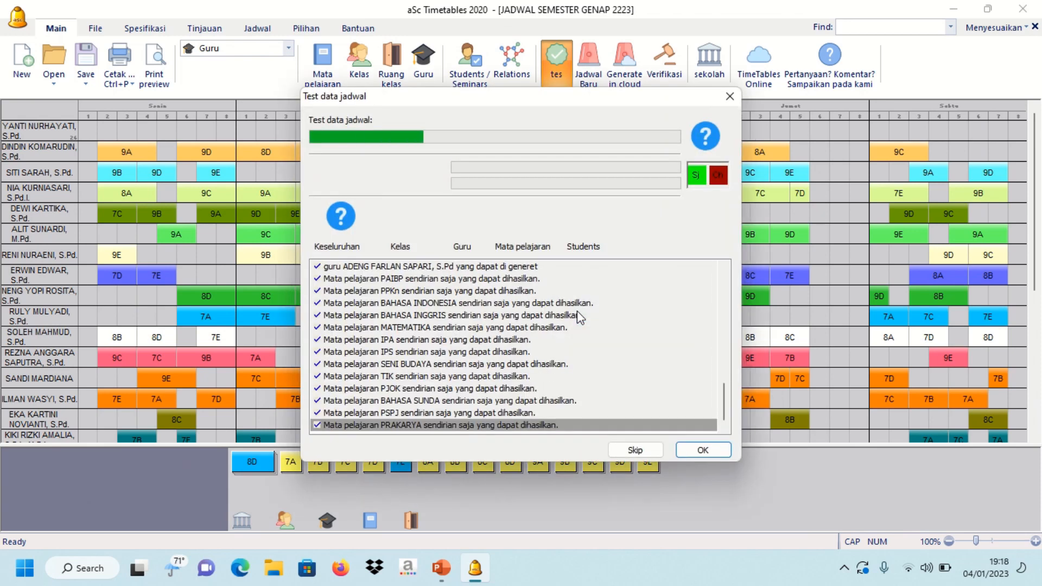
{"action": "left_click", "coordinate": [608, 285]}
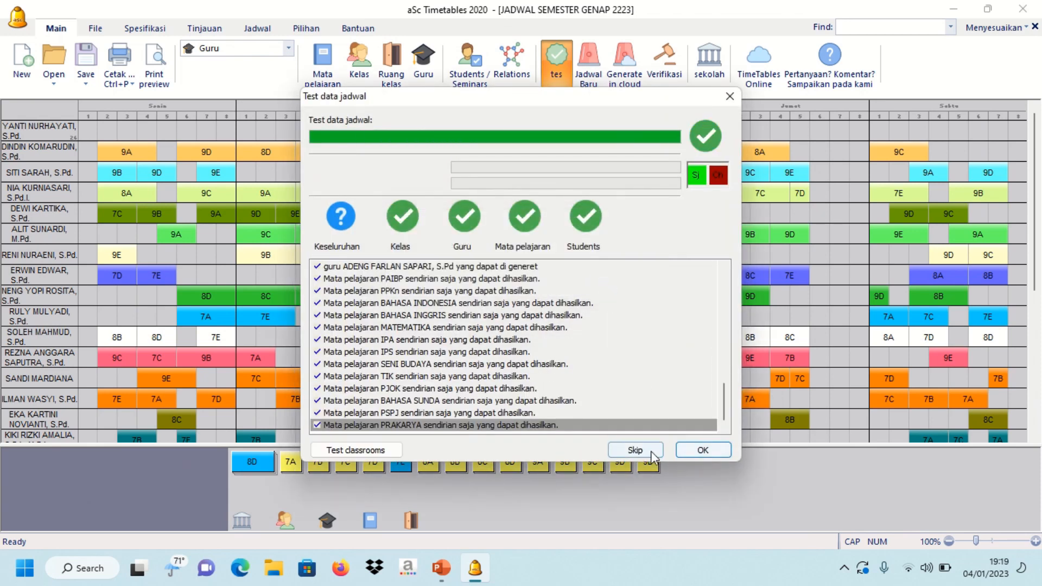
{"action": "left_click", "coordinate": [700, 451]}
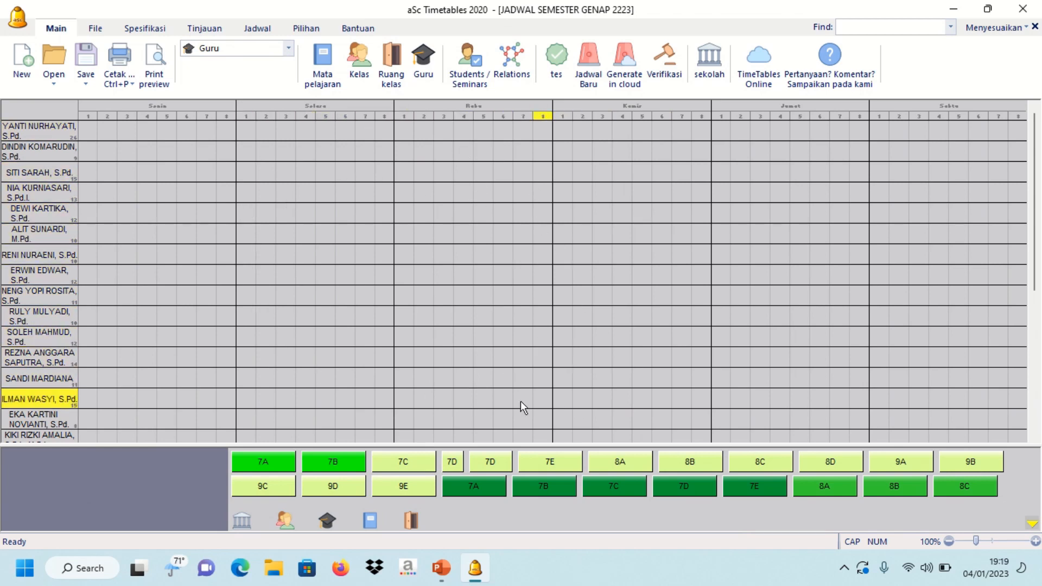
- Generate a timetable at Normal difficulty in Konsep draft mode
{"action": "left_click", "coordinate": [591, 78]}
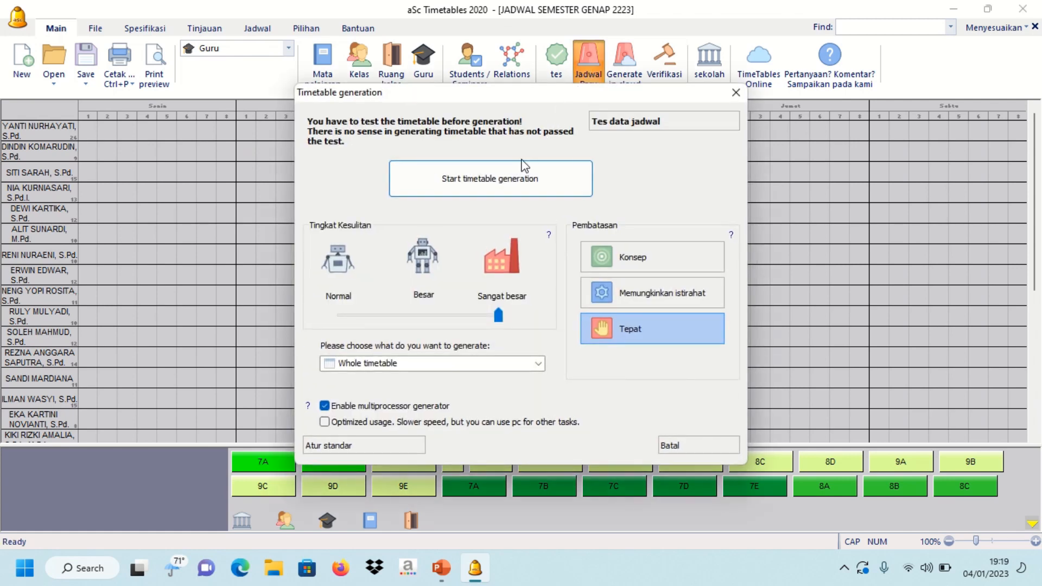
{"action": "left_click", "coordinate": [422, 277]}
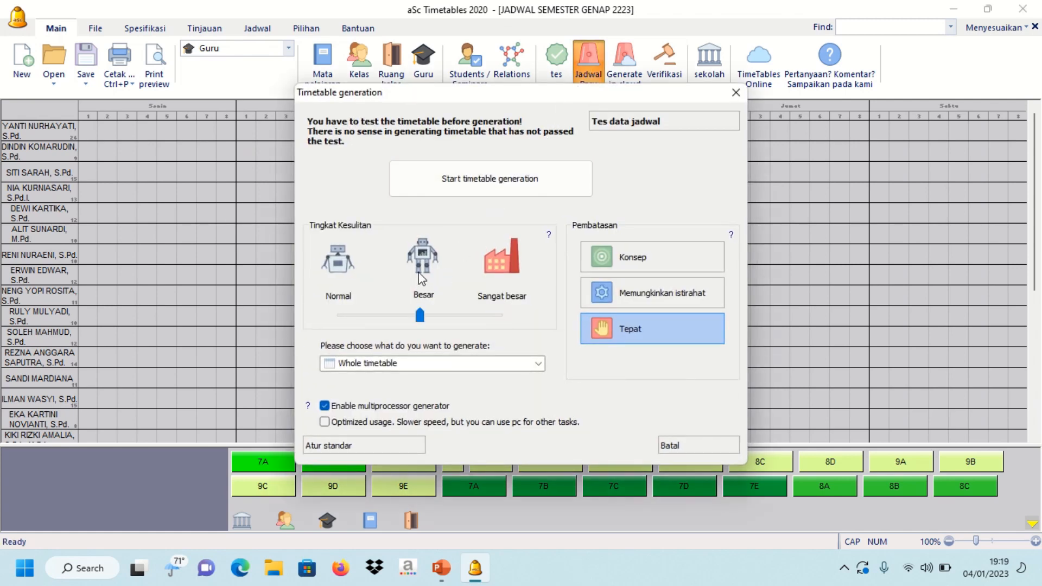
{"action": "left_click", "coordinate": [627, 293]}
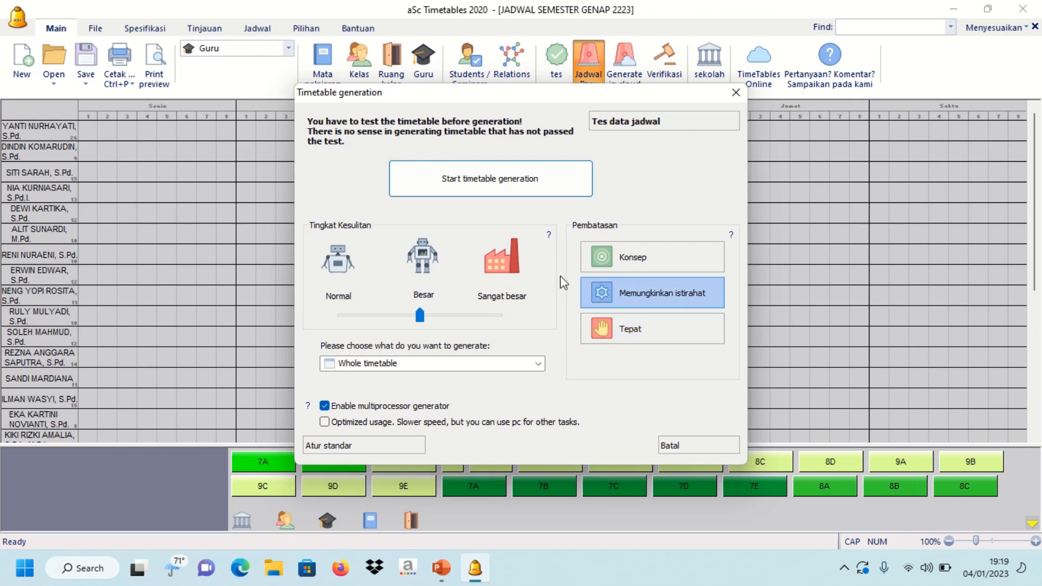
{"action": "left_click", "coordinate": [342, 259]}
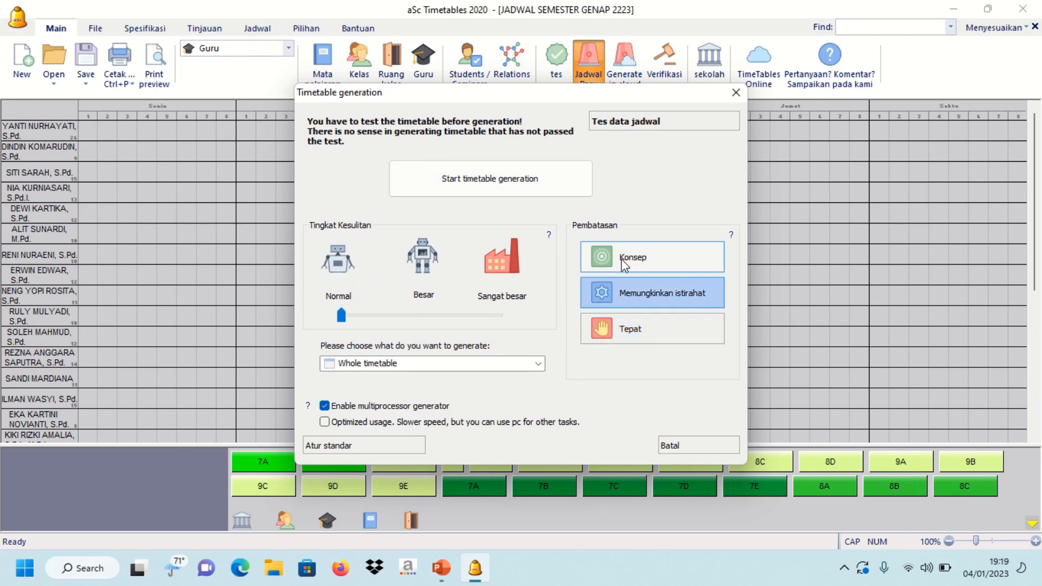
{"action": "left_click", "coordinate": [655, 262]}
{"action": "left_click", "coordinate": [499, 191]}
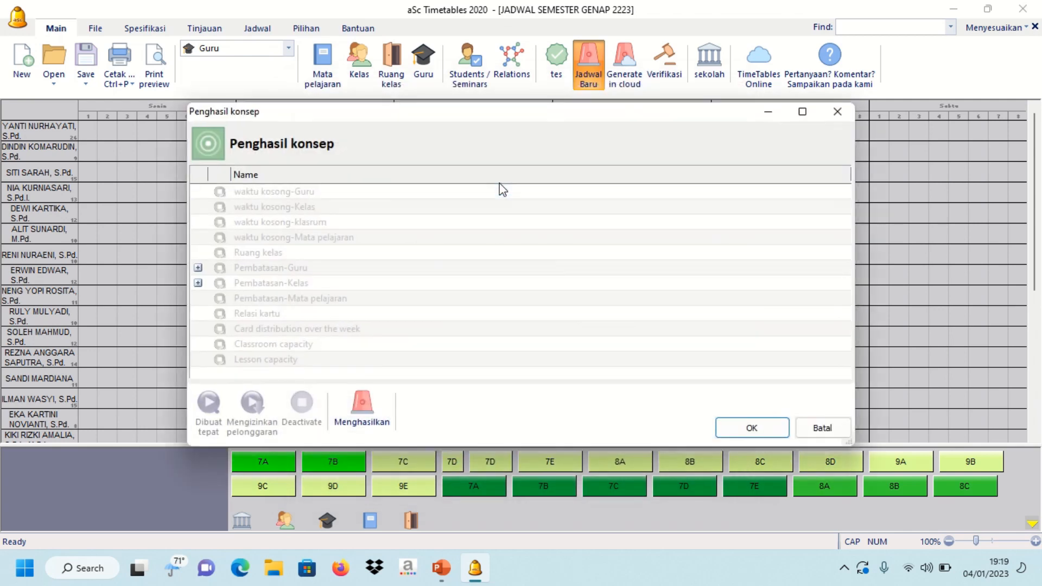
{"action": "left_click", "coordinate": [738, 428]}
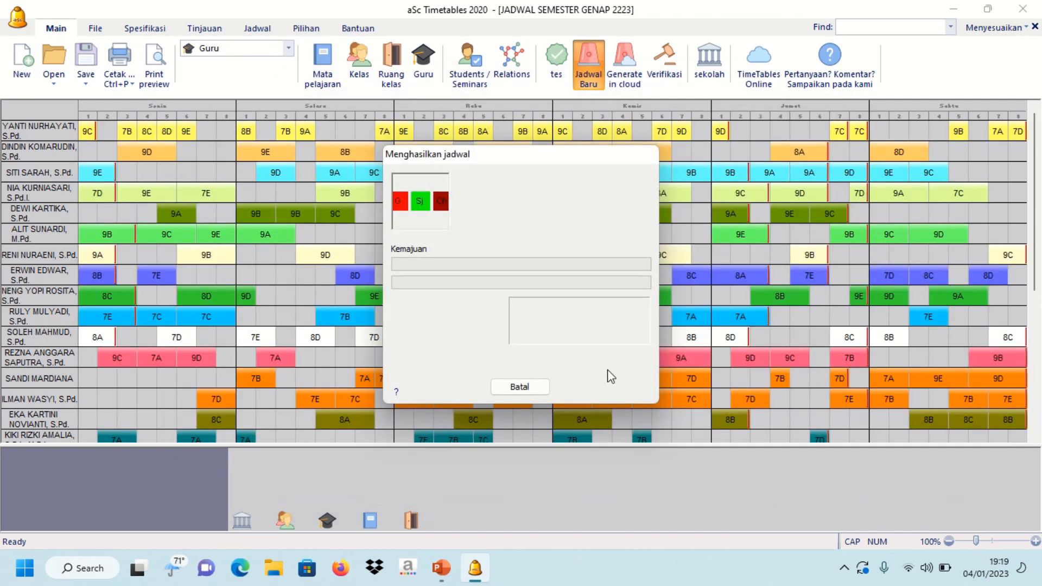
{"action": "left_click", "coordinate": [629, 338]}
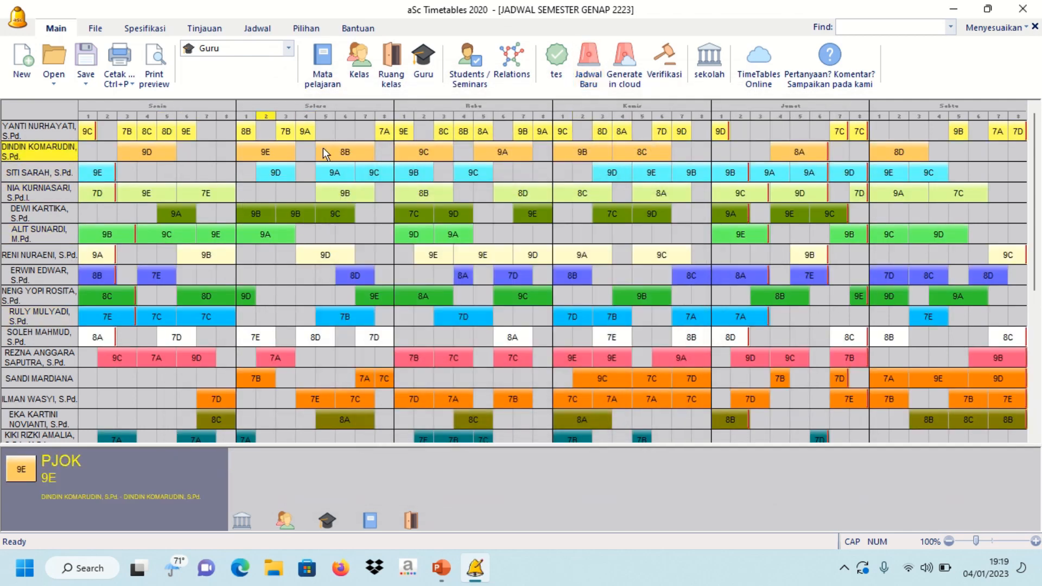
- Regenerate the timetable with Memungkinkan istirahat mode, leaving 0 broken conditions and 0 cards
{"action": "left_click", "coordinate": [588, 58]}
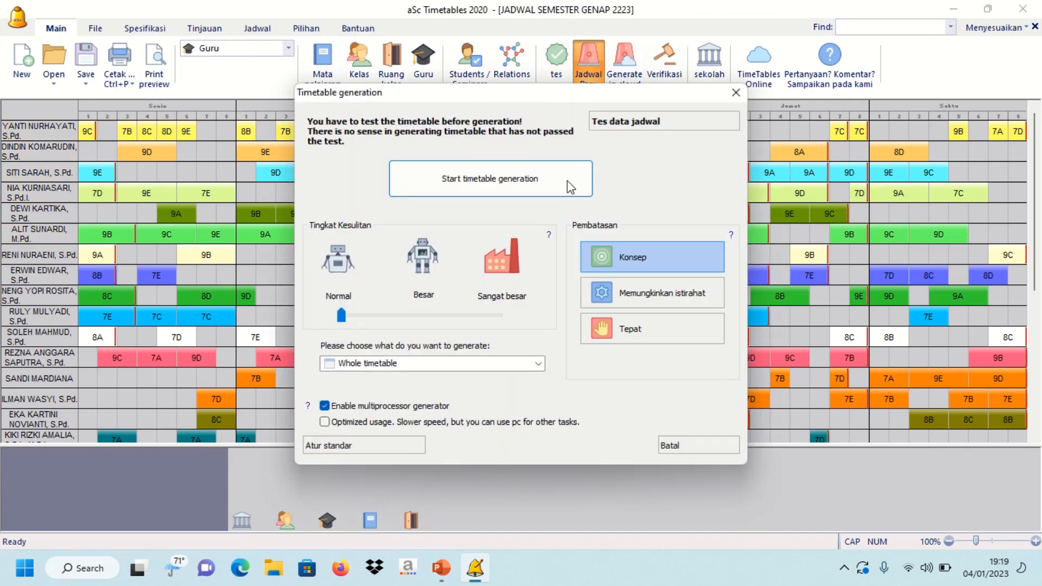
{"action": "left_click", "coordinate": [621, 296]}
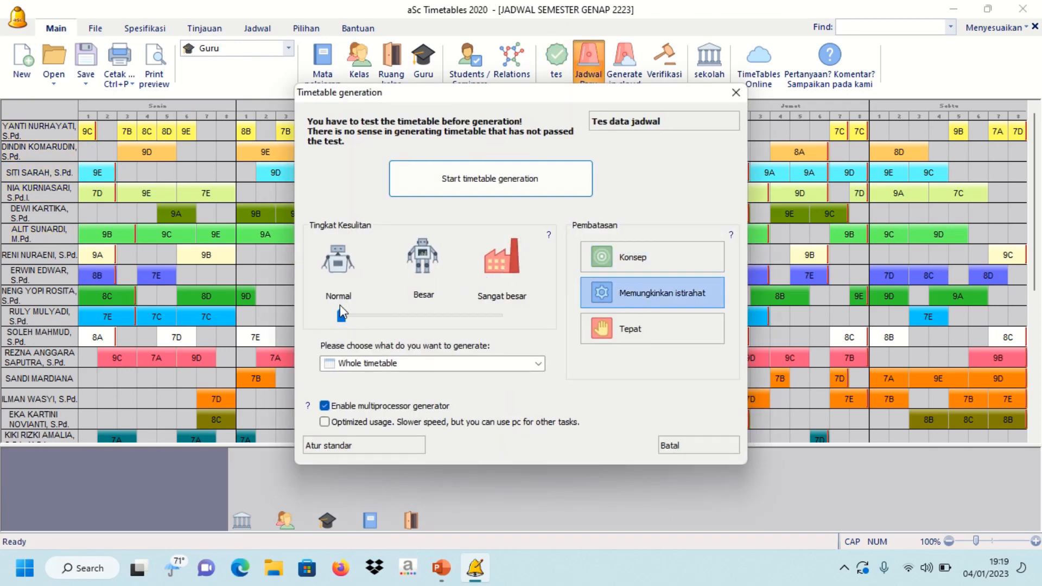
{"action": "left_click", "coordinate": [473, 183]}
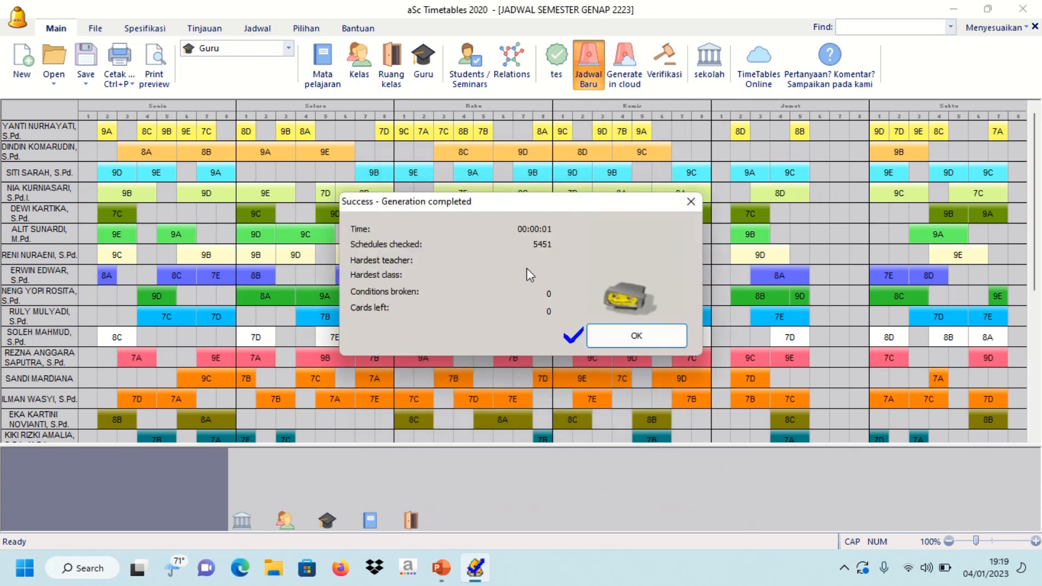
{"action": "left_click", "coordinate": [611, 335]}
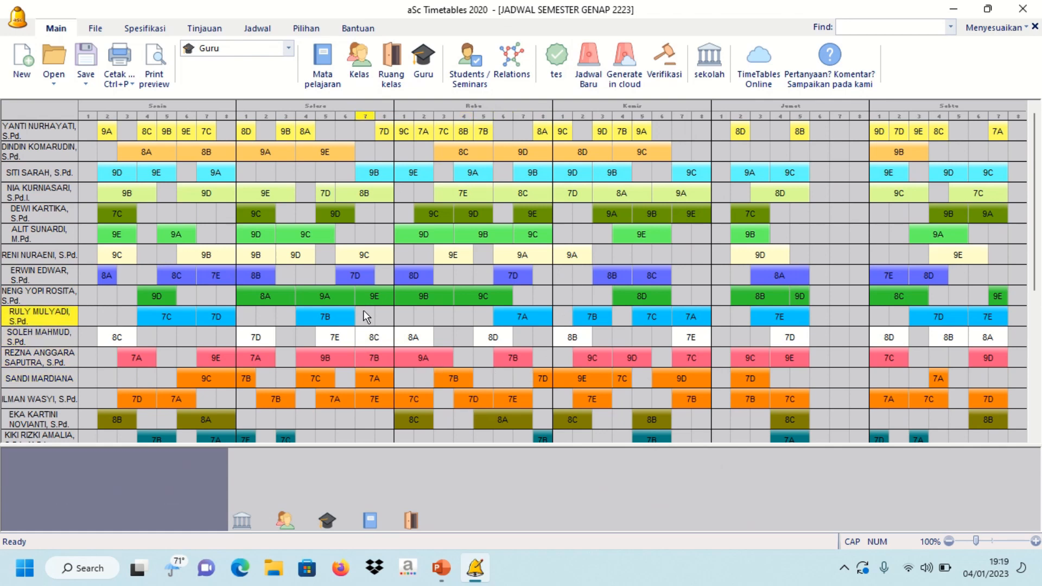
- Change the 8A BAHASA SUNDA lesson to one double period per week
{"action": "mouse_move", "coordinate": [414, 3]}
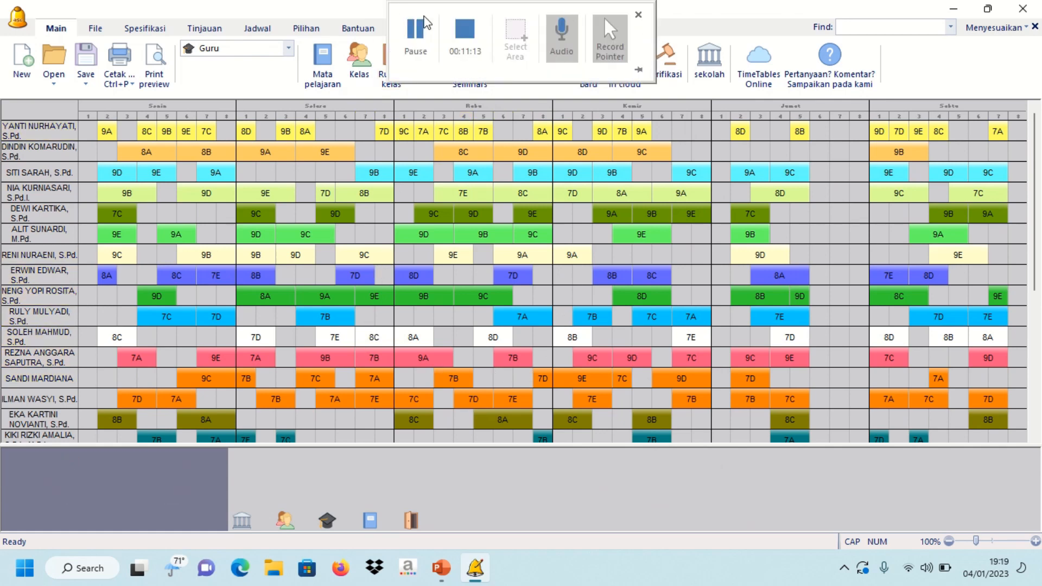
{"action": "left_click", "coordinate": [418, 32]}
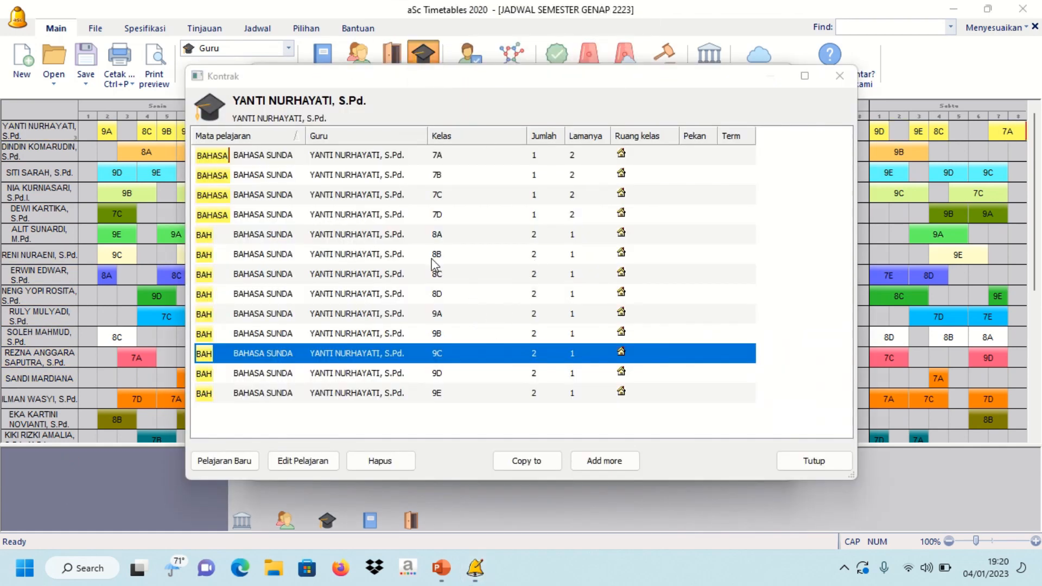
{"action": "left_click", "coordinate": [546, 238]}
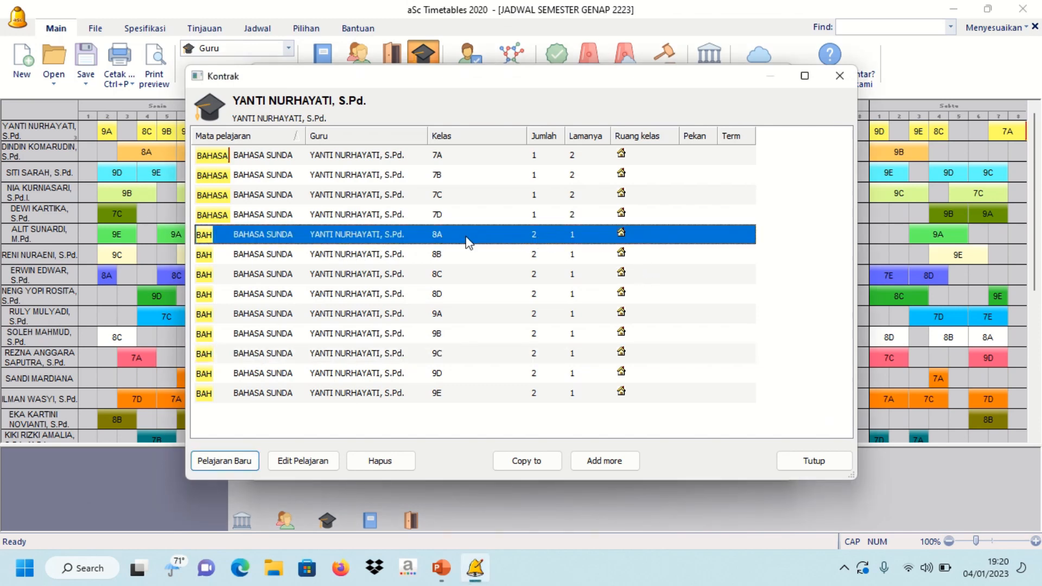
{"action": "left_click", "coordinate": [328, 462]}
{"action": "left_click", "coordinate": [481, 330]}
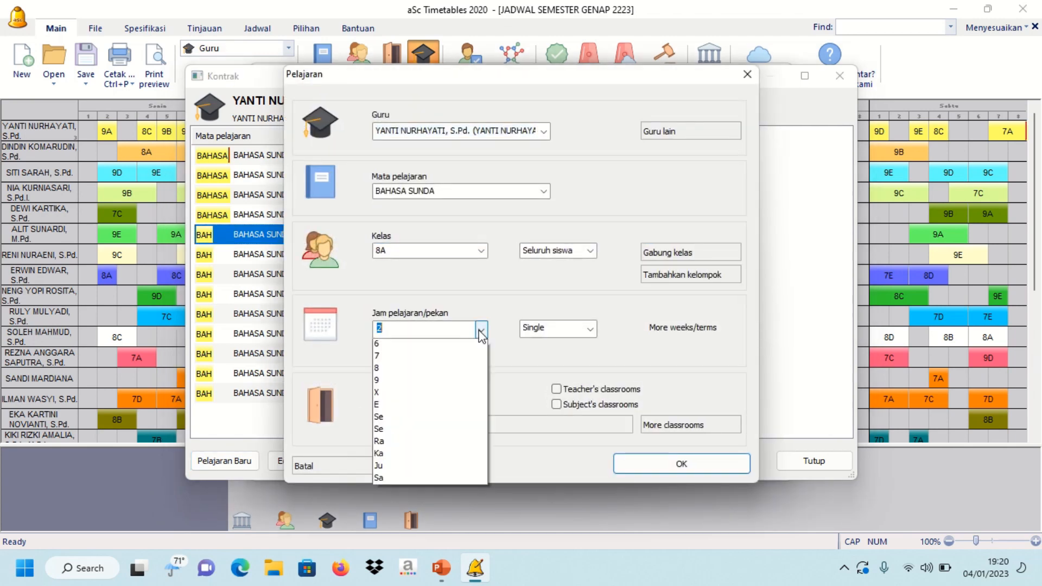
{"action": "left_click", "coordinate": [455, 359]}
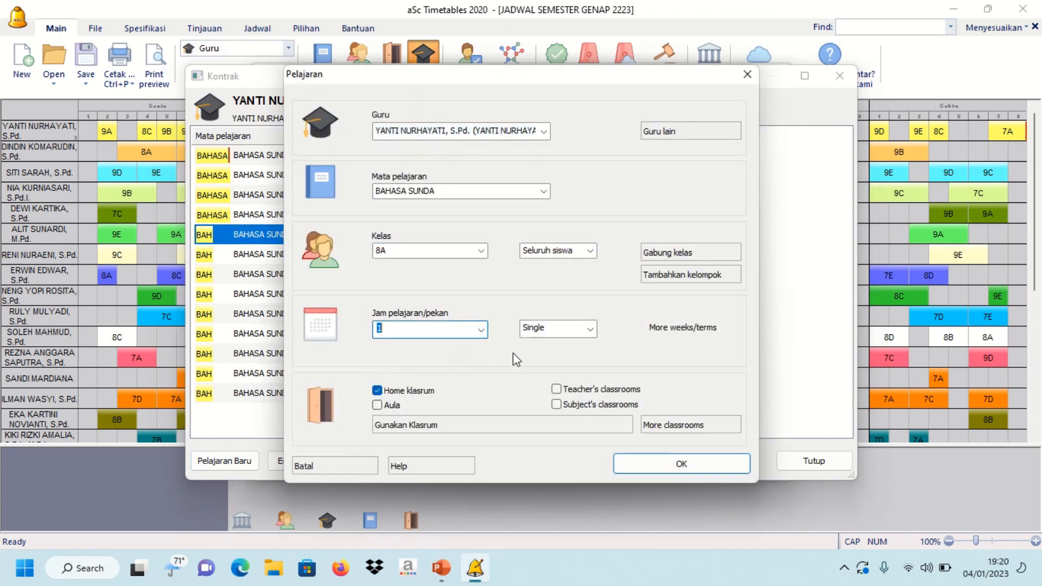
{"action": "left_click", "coordinate": [584, 331]}
{"action": "left_click", "coordinate": [568, 357]}
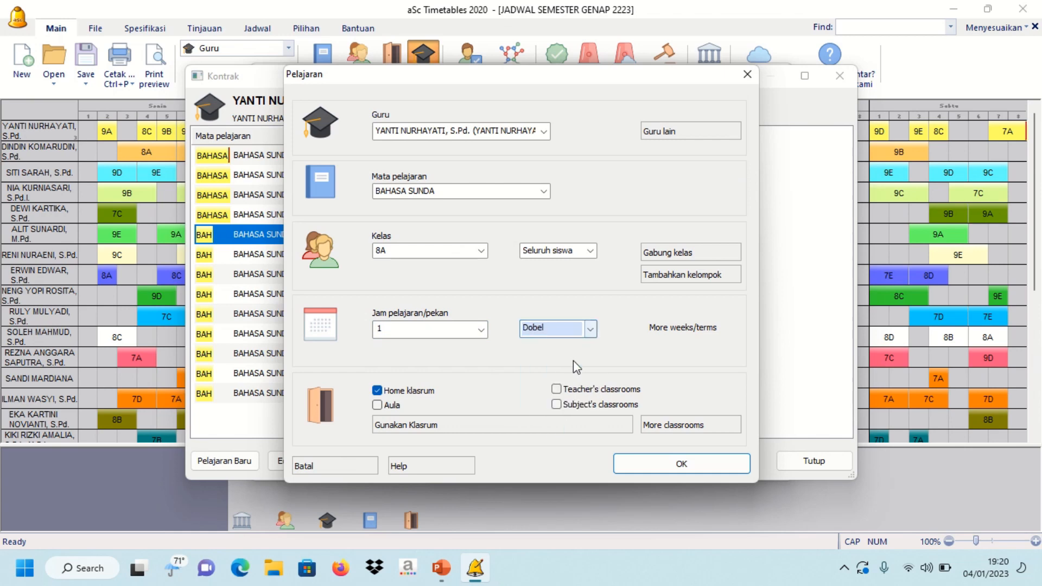
{"action": "left_click", "coordinate": [654, 465]}
- Change the 8B BAHASA SUNDA lesson from two singles to one double period
{"action": "left_click", "coordinate": [448, 263]}
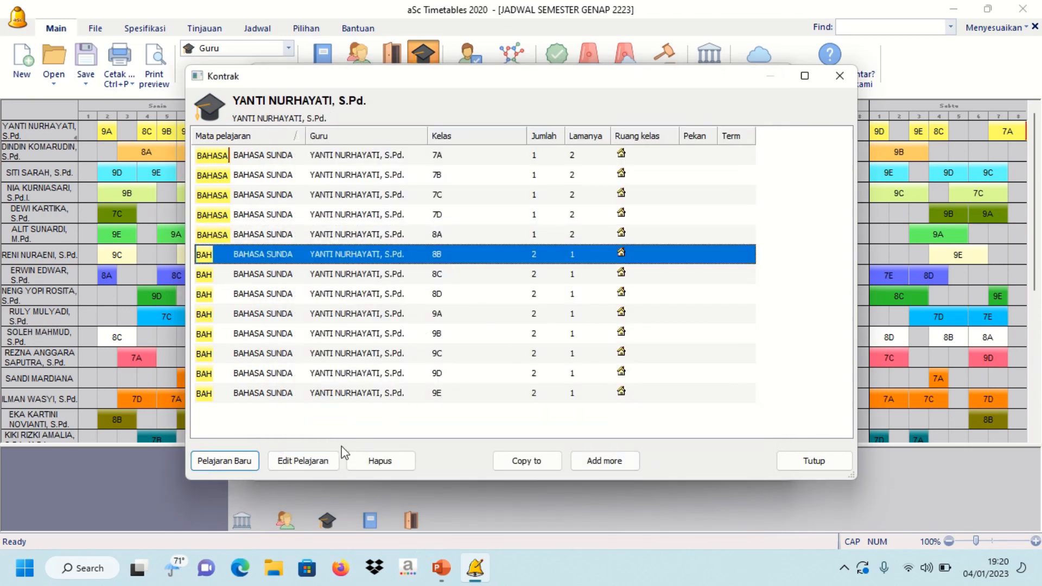
{"action": "left_click", "coordinate": [323, 461]}
{"action": "left_click", "coordinate": [481, 329]}
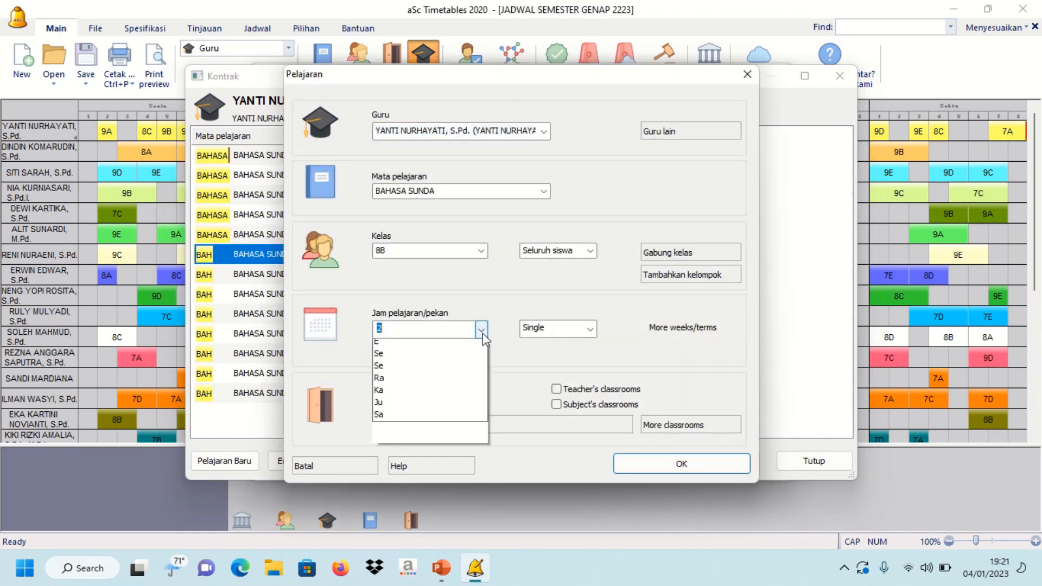
{"action": "left_click", "coordinate": [459, 362]}
{"action": "left_click", "coordinate": [586, 329]}
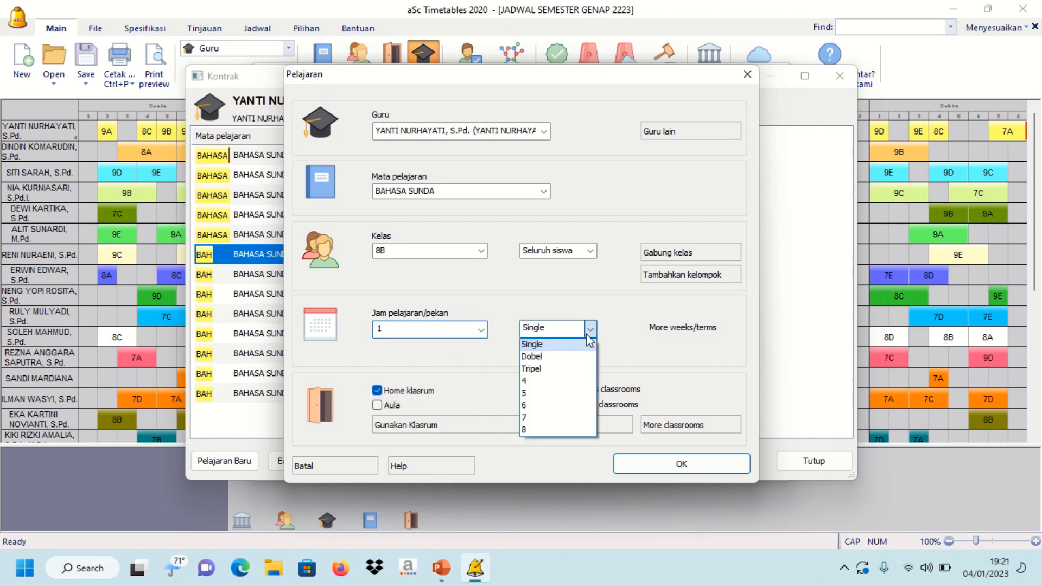
{"action": "left_click", "coordinate": [582, 356]}
{"action": "left_click", "coordinate": [652, 462]}
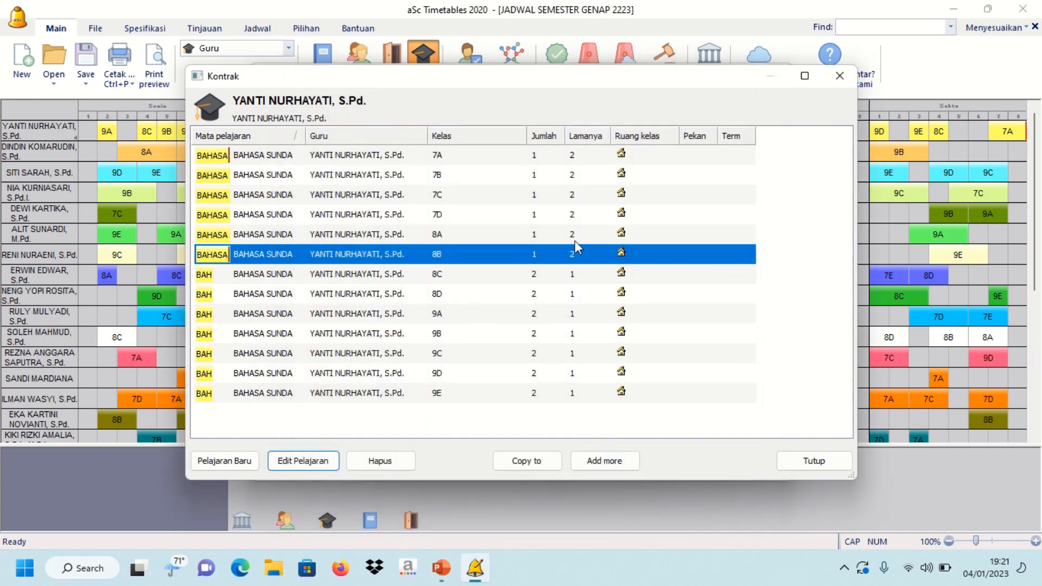
- Review the second teacher's nine triple-period PJOK lessons for classes 8A–9E
{"action": "mouse_move", "coordinate": [467, 7]}
{"action": "left_click", "coordinate": [417, 52]}
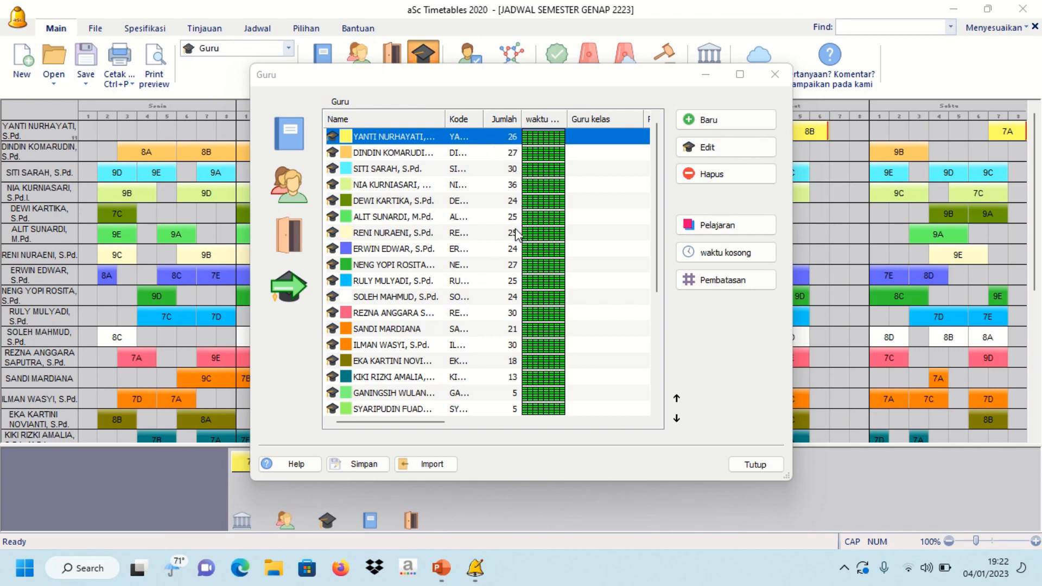
{"action": "scroll", "coordinate": [520, 282], "scroll_direction": "down", "scroll_amount": 2}
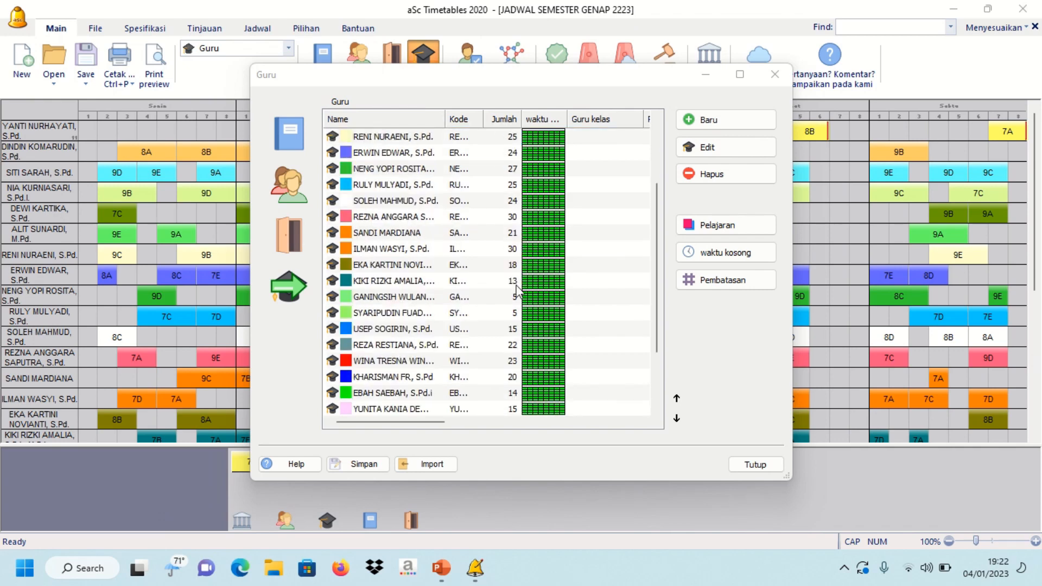
{"action": "key", "text": "Home"}
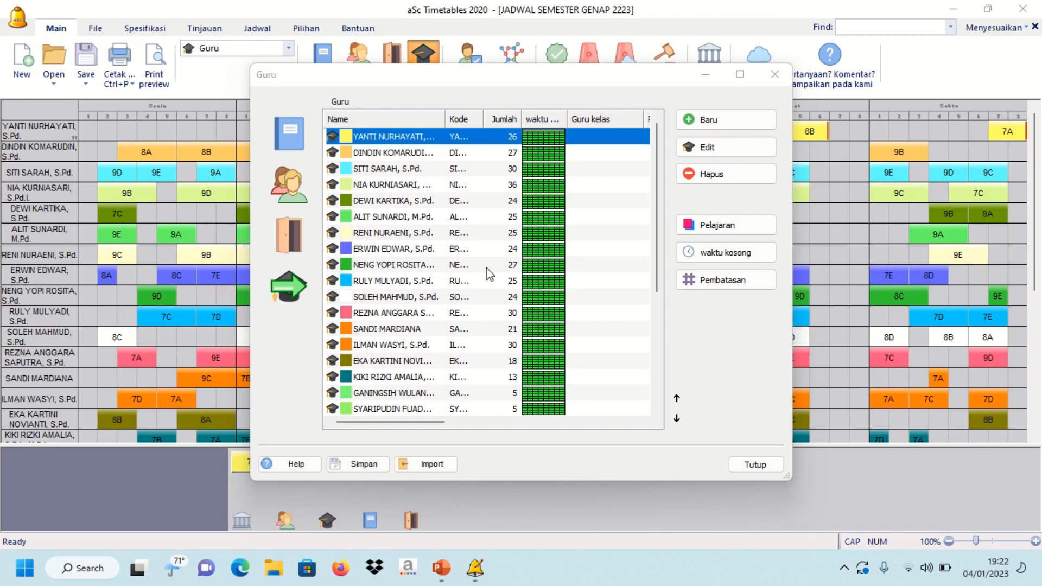
{"action": "scroll", "coordinate": [486, 268], "scroll_direction": "down", "scroll_amount": 4}
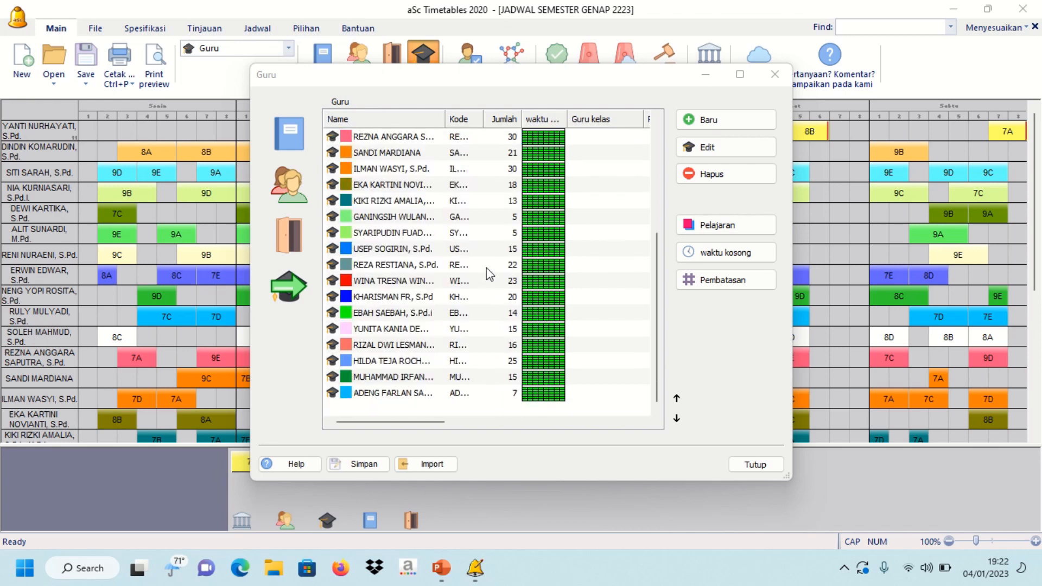
{"action": "scroll", "coordinate": [486, 268], "scroll_direction": "up", "scroll_amount": 4}
{"action": "left_click", "coordinate": [510, 153]}
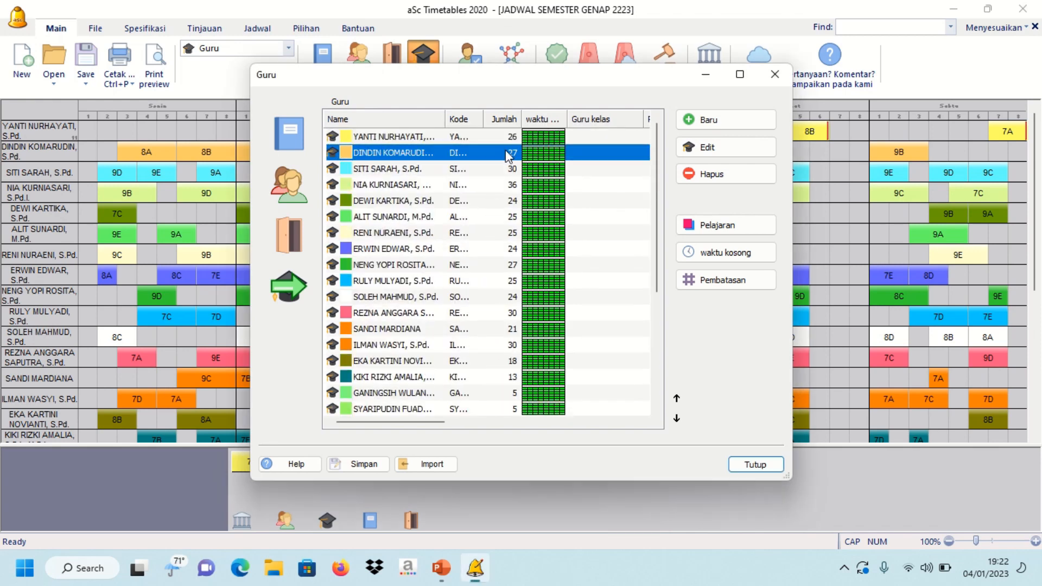
{"action": "left_click", "coordinate": [753, 236]}
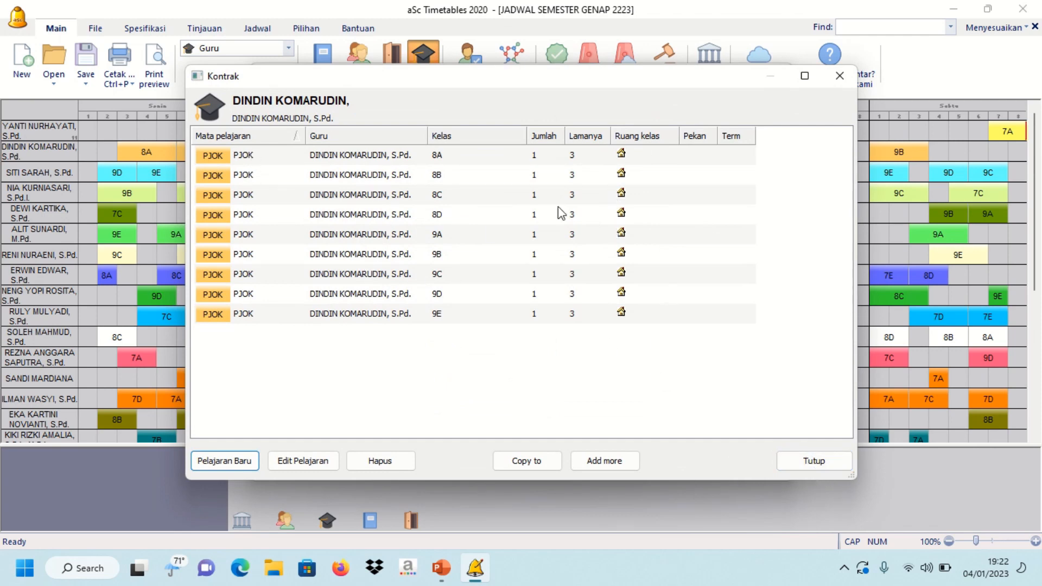
{"action": "left_click", "coordinate": [804, 462]}
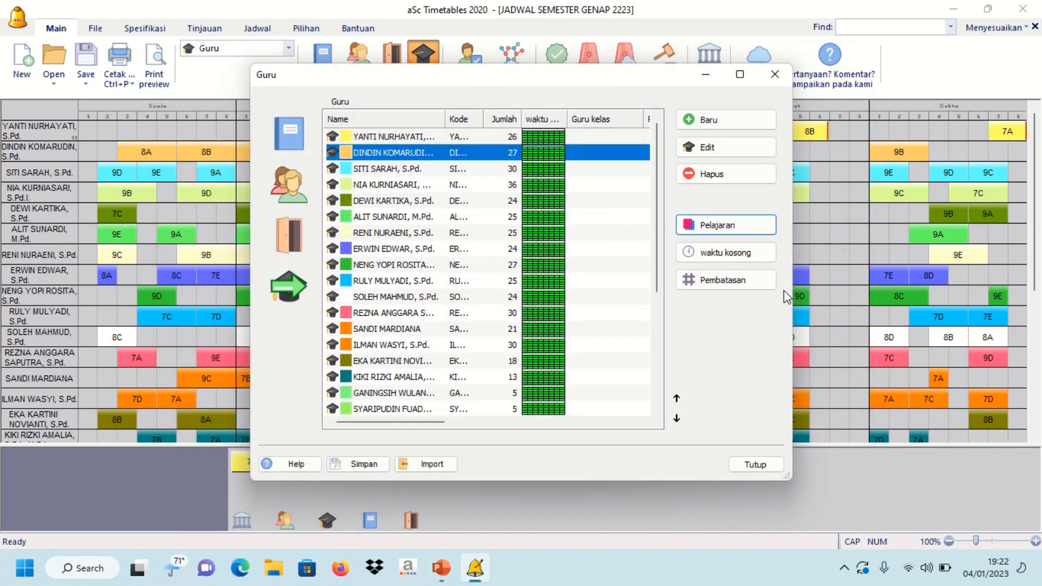
- Mark the second teacher unavailable for all eight Friday periods
{"action": "left_click", "coordinate": [740, 253]}
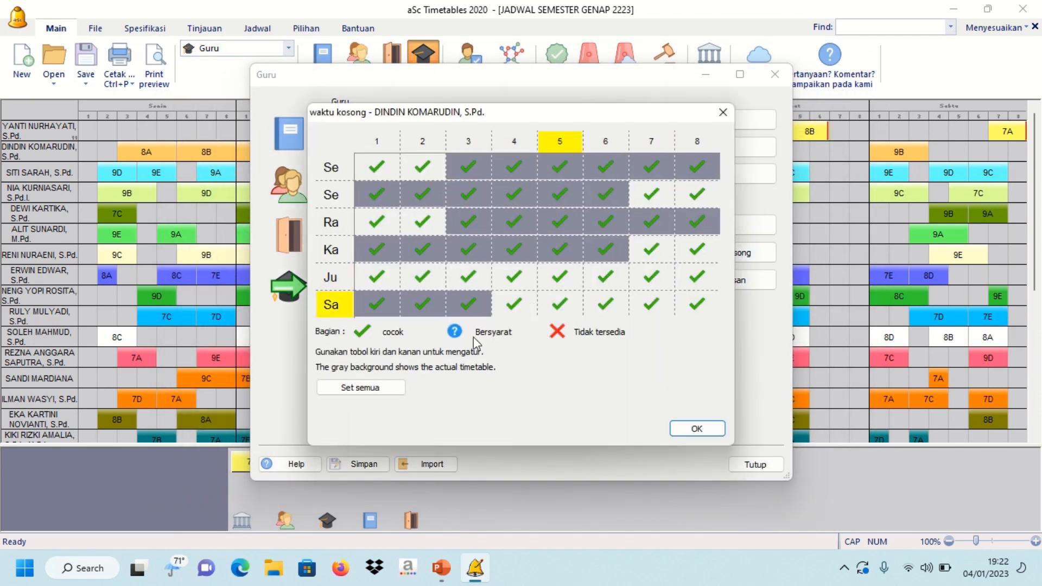
{"action": "left_click", "coordinate": [387, 279]}
{"action": "left_click", "coordinate": [422, 277]}
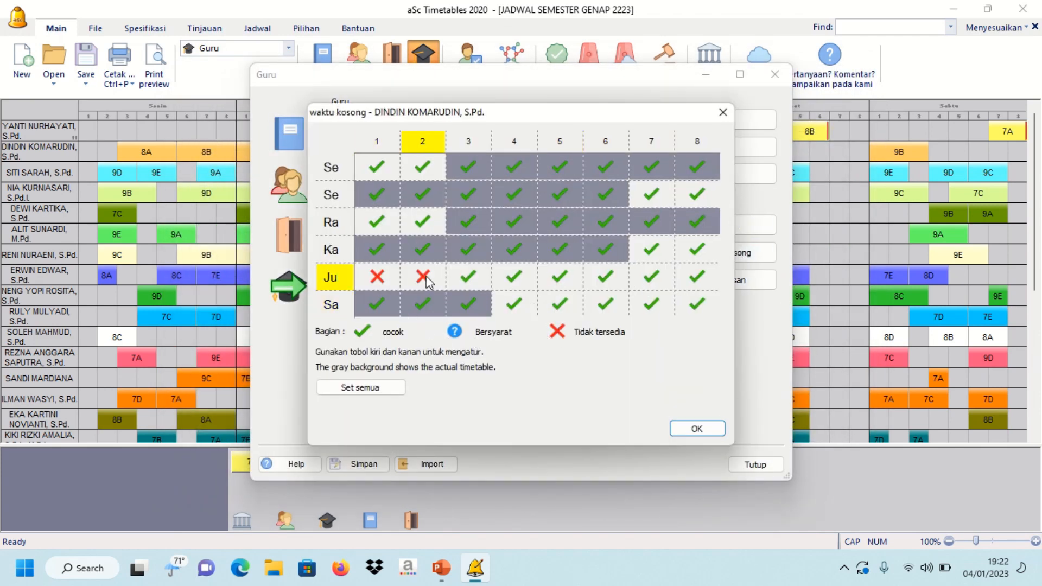
{"action": "left_click", "coordinate": [468, 277]}
{"action": "left_click", "coordinate": [505, 278]}
{"action": "left_click", "coordinate": [507, 278]}
{"action": "left_click", "coordinate": [560, 277]}
{"action": "left_click", "coordinate": [559, 277]}
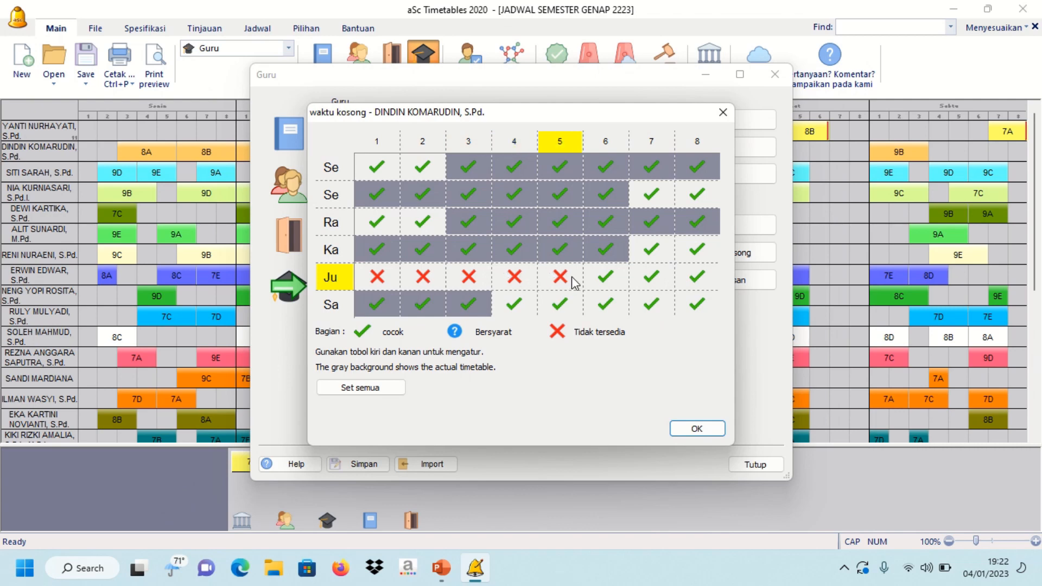
{"action": "left_click", "coordinate": [605, 277]}
{"action": "left_click", "coordinate": [605, 277]}
{"action": "left_click", "coordinate": [649, 279]}
{"action": "left_click", "coordinate": [696, 276]}
{"action": "left_click", "coordinate": [696, 276]}
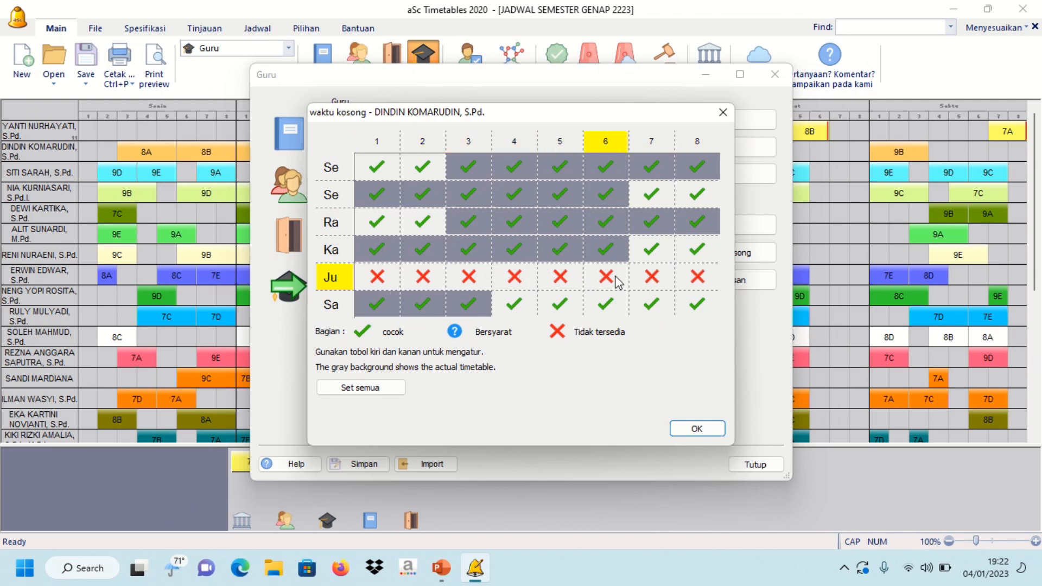
{"action": "left_click", "coordinate": [698, 429]}
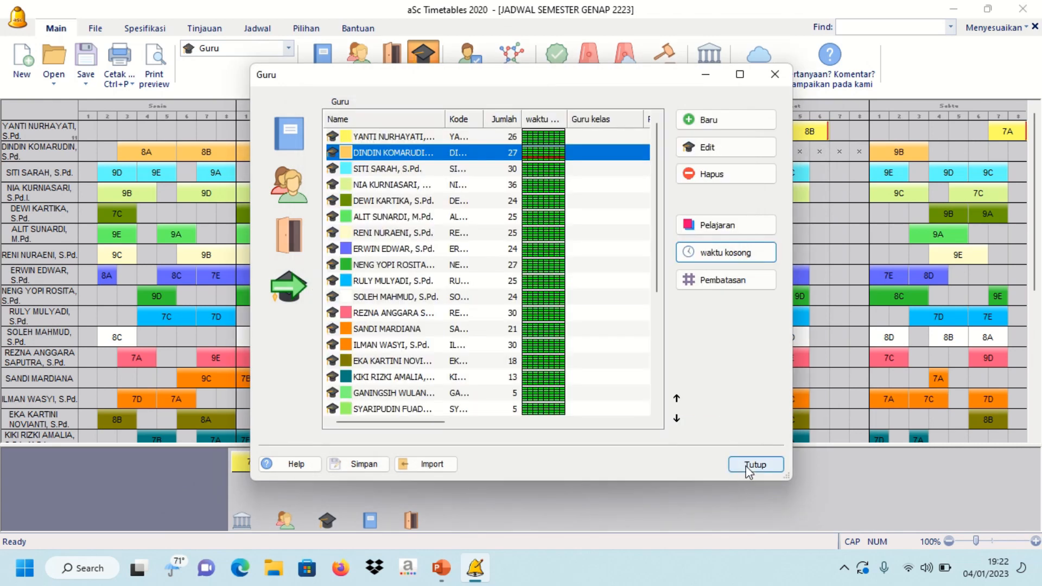
- Mark the sixth teacher unavailable for all eight Thursday periods
{"action": "left_click", "coordinate": [528, 220]}
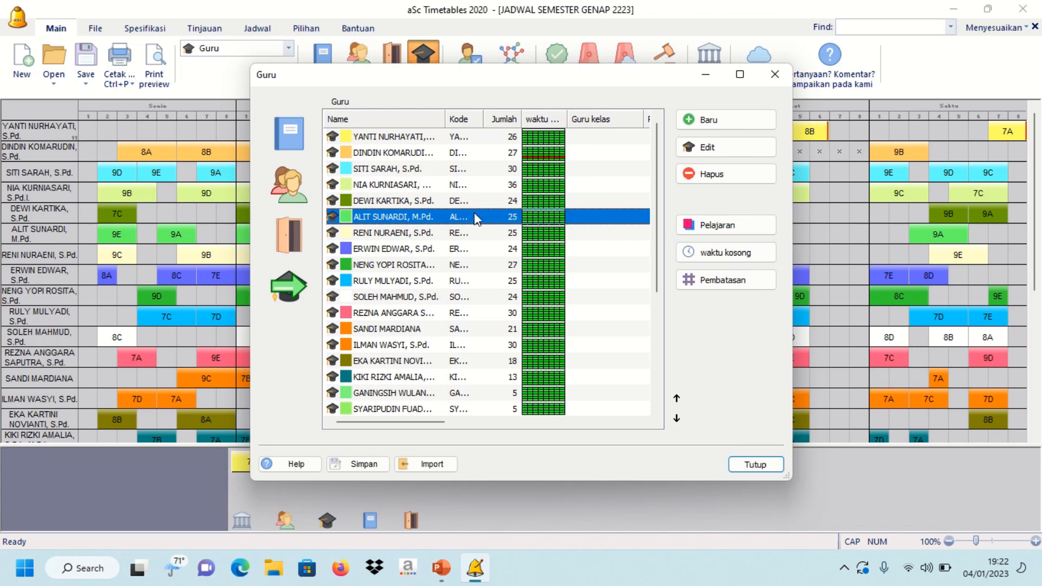
{"action": "left_click", "coordinate": [713, 254]}
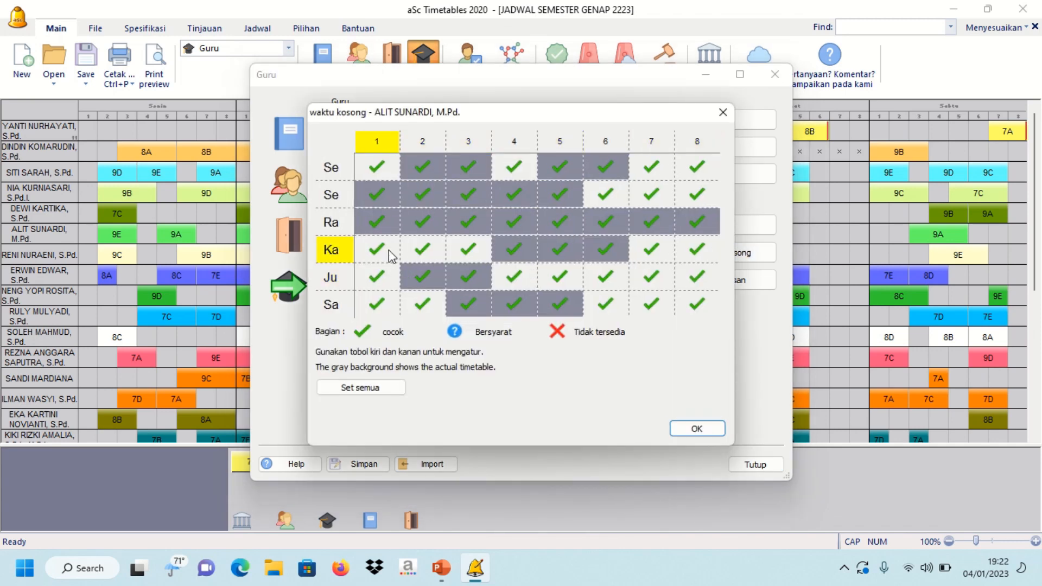
{"action": "left_click", "coordinate": [387, 250]}
{"action": "left_click", "coordinate": [422, 249]}
{"action": "left_click", "coordinate": [467, 250]}
{"action": "left_click", "coordinate": [514, 250]}
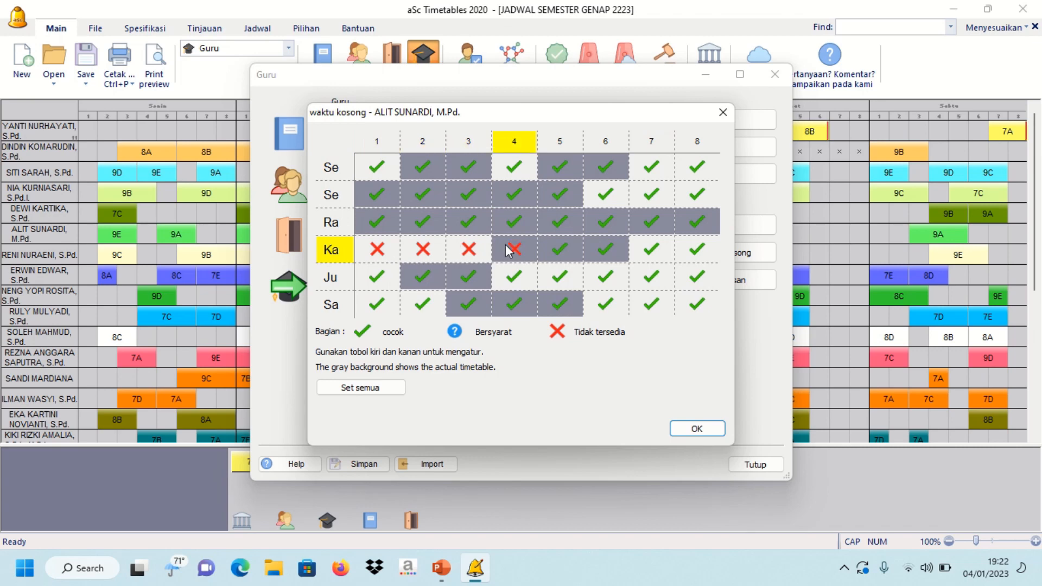
{"action": "left_click", "coordinate": [550, 250]}
{"action": "left_click", "coordinate": [550, 250]}
{"action": "left_click", "coordinate": [603, 249]}
{"action": "left_click", "coordinate": [604, 250]}
{"action": "left_click", "coordinate": [649, 249]}
{"action": "left_click", "coordinate": [650, 250]}
{"action": "left_click", "coordinate": [696, 250]}
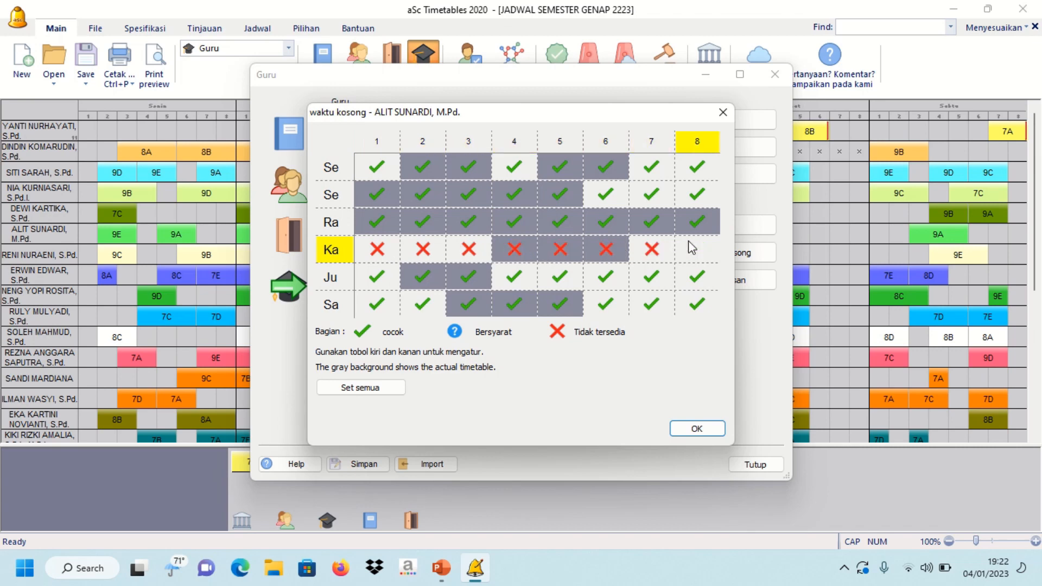
{"action": "left_click", "coordinate": [696, 250]}
- Also block all eight Friday periods for the sixth teacher and close the teachers list
{"action": "left_click", "coordinate": [380, 279]}
{"action": "left_click", "coordinate": [421, 277]}
{"action": "left_click", "coordinate": [457, 275]}
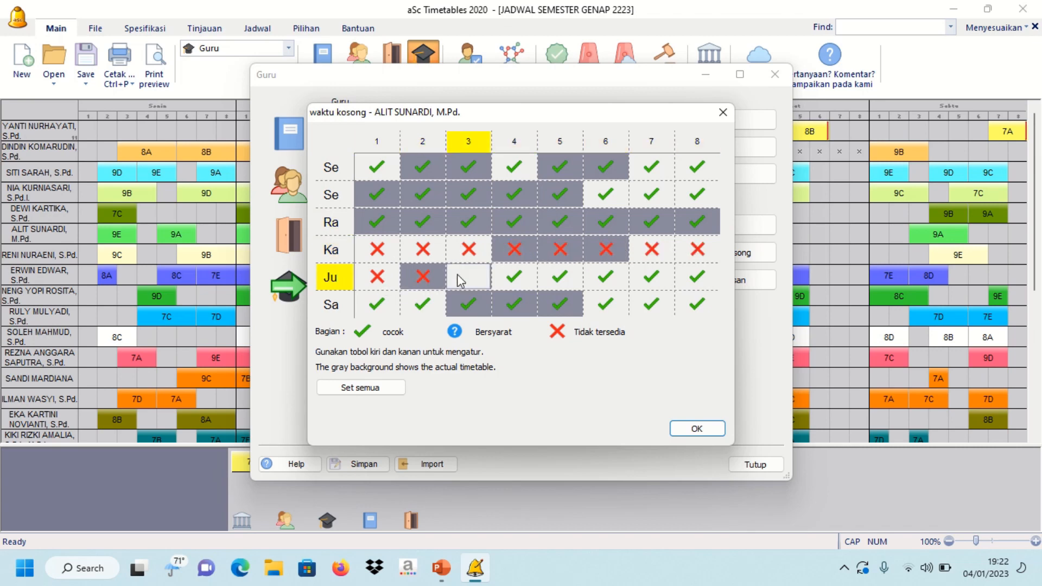
{"action": "left_click", "coordinate": [513, 275]}
{"action": "left_click", "coordinate": [513, 275]}
{"action": "left_click", "coordinate": [560, 277]}
{"action": "left_click", "coordinate": [559, 276]}
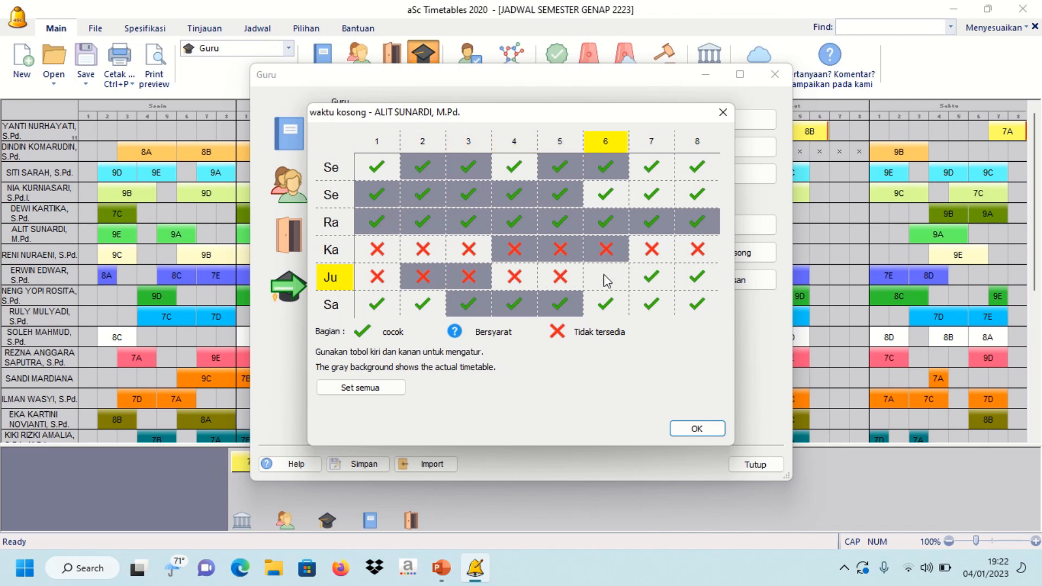
{"action": "left_click", "coordinate": [606, 278]}
{"action": "left_click", "coordinate": [649, 277]}
{"action": "left_click", "coordinate": [650, 276]}
{"action": "left_click", "coordinate": [696, 278]}
{"action": "left_click", "coordinate": [695, 278]}
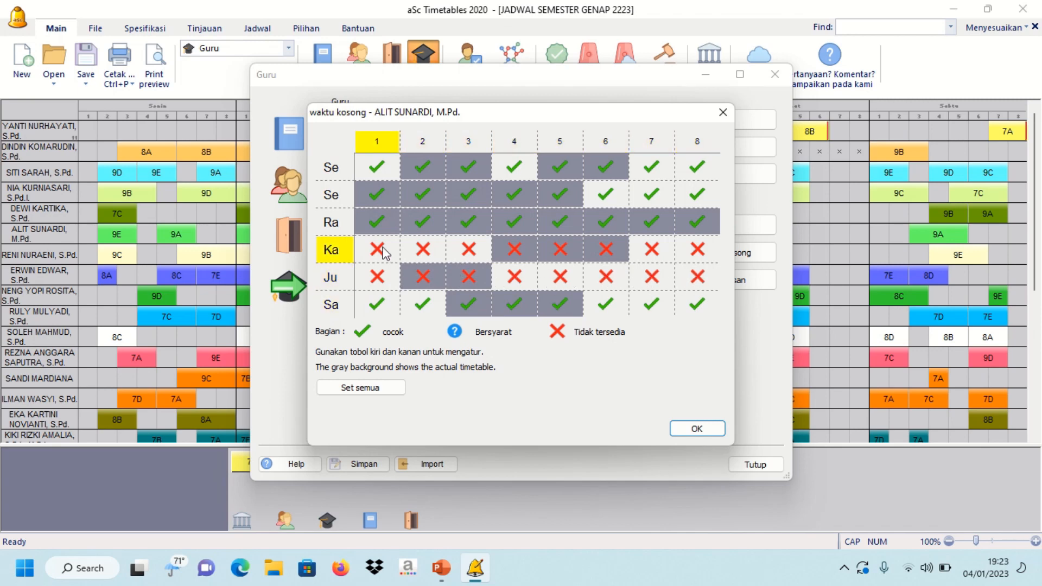
{"action": "left_click", "coordinate": [698, 429]}
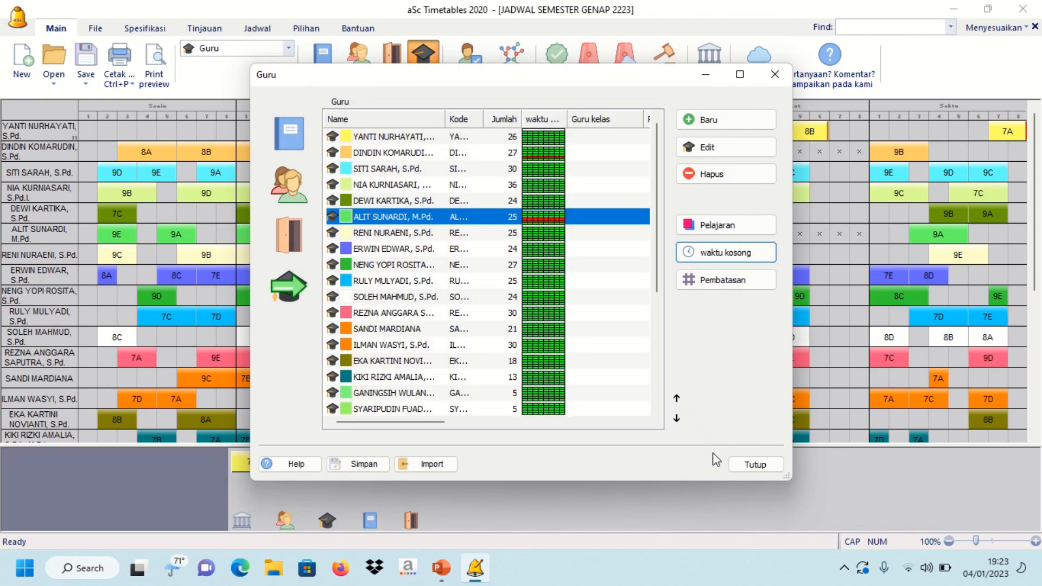
{"action": "left_click", "coordinate": [756, 464]}
- Regenerate the timetable via Jadwal Baru, finishing with 0 broken conditions and 0 cards left
{"action": "left_click", "coordinate": [589, 62]}
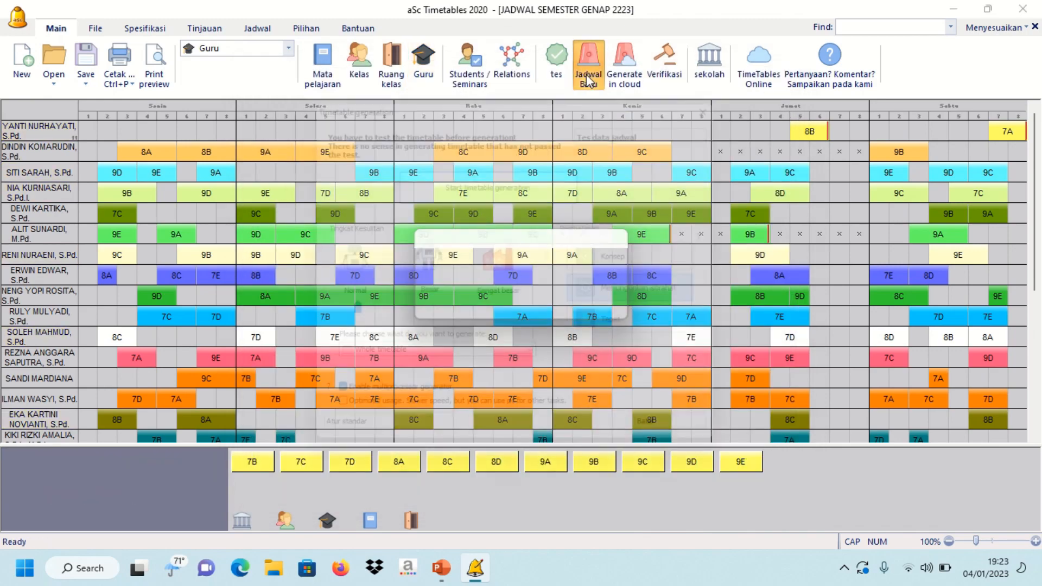
{"action": "left_click", "coordinate": [544, 173]}
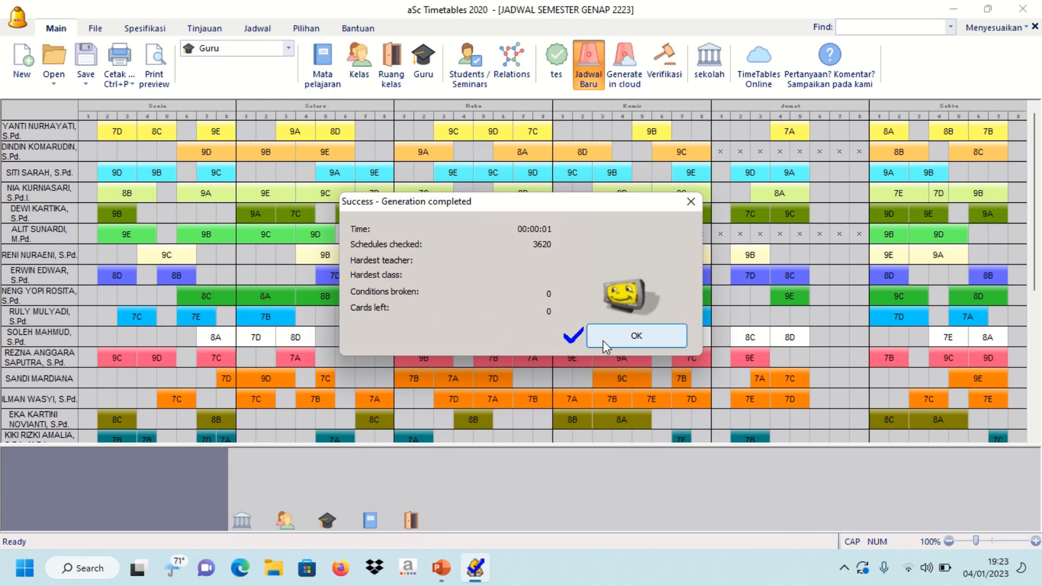
{"action": "left_click", "coordinate": [603, 340]}
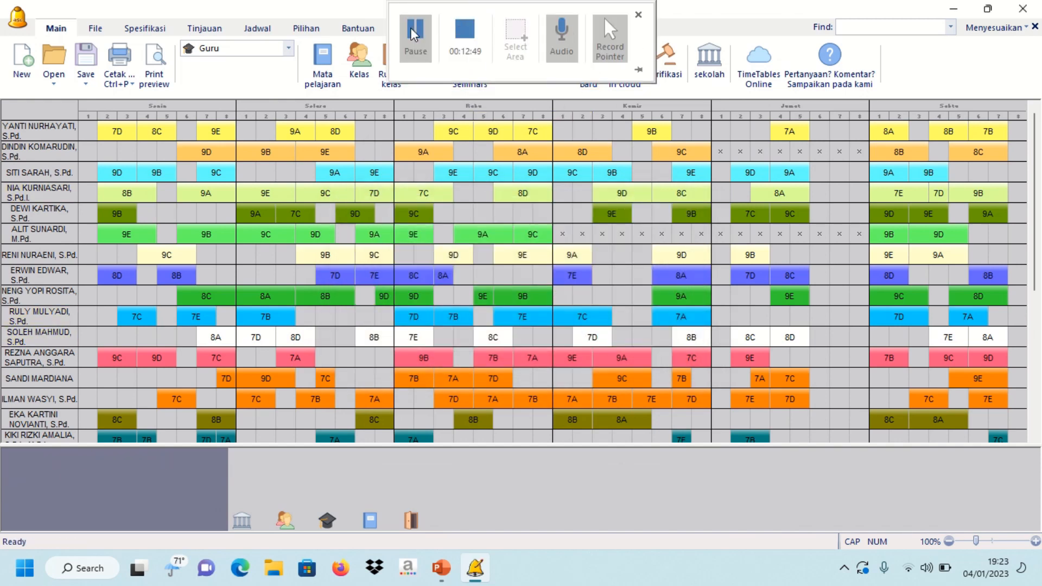
{"action": "left_click", "coordinate": [437, 173]}
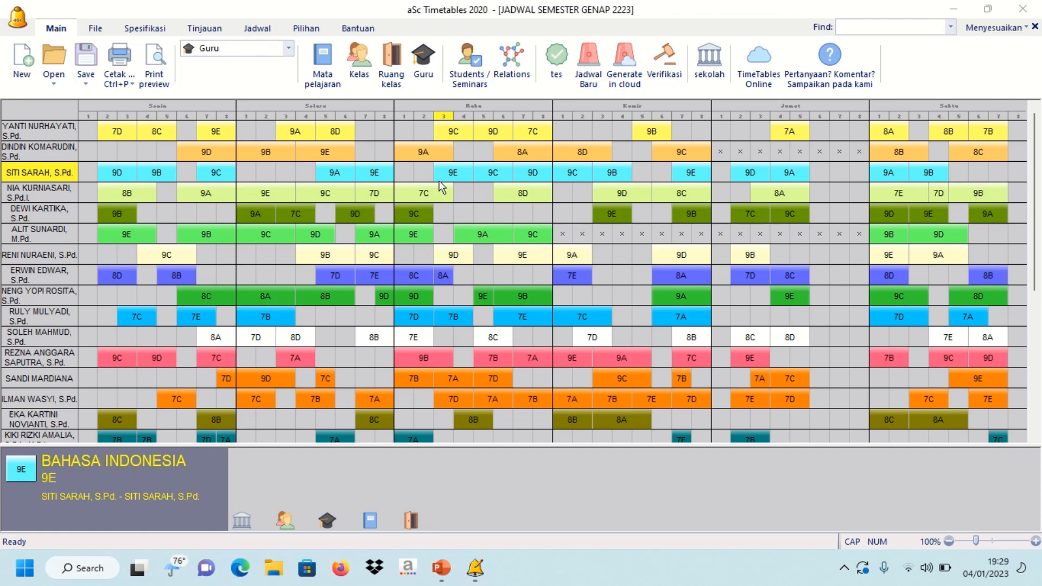
- Switch the main grid's view from Semua to Ruang kelas, showing rooms 7A–9E
{"action": "left_click", "coordinate": [288, 50]}
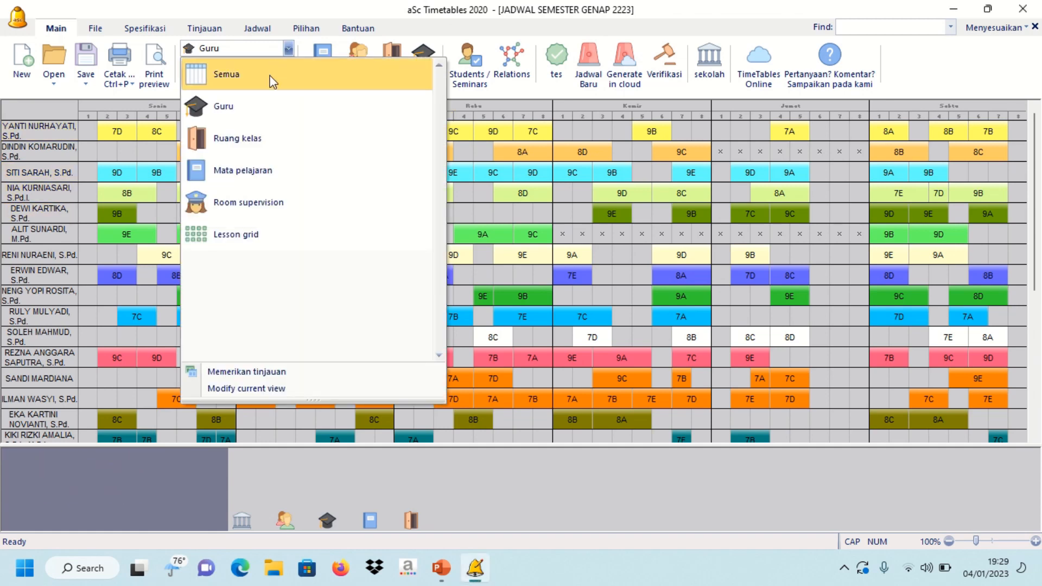
{"action": "left_click", "coordinate": [263, 108]}
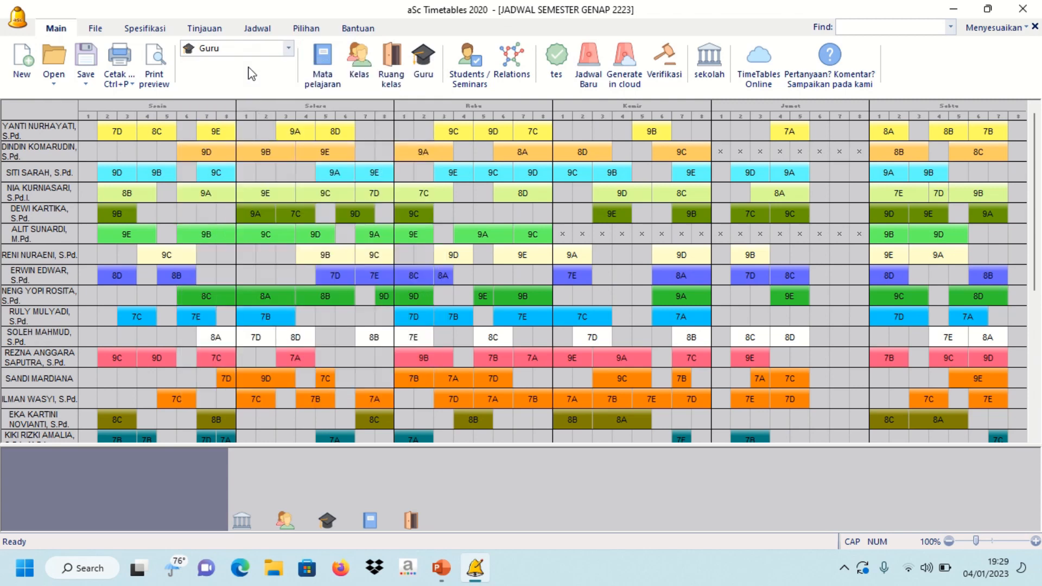
{"action": "left_click", "coordinate": [286, 50]}
{"action": "left_click", "coordinate": [269, 75]}
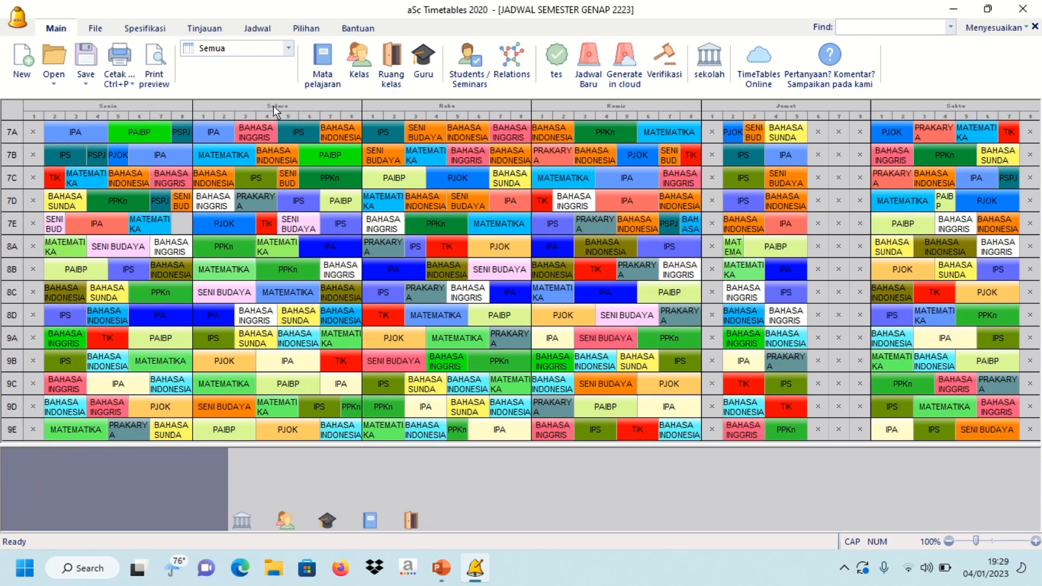
{"action": "left_click", "coordinate": [288, 50]}
{"action": "left_click", "coordinate": [256, 135]}
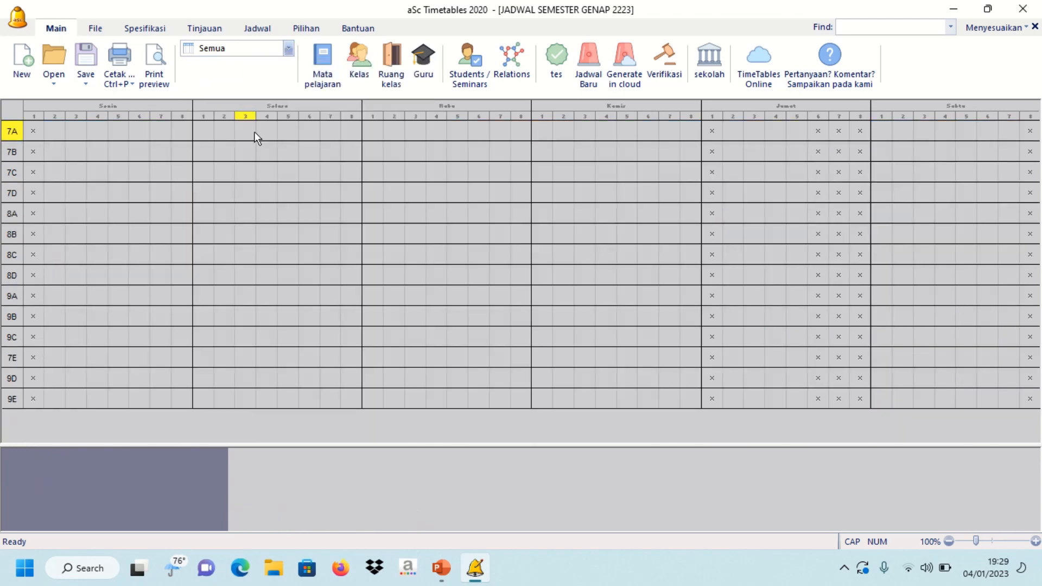
{"action": "left_click", "coordinate": [252, 51]}
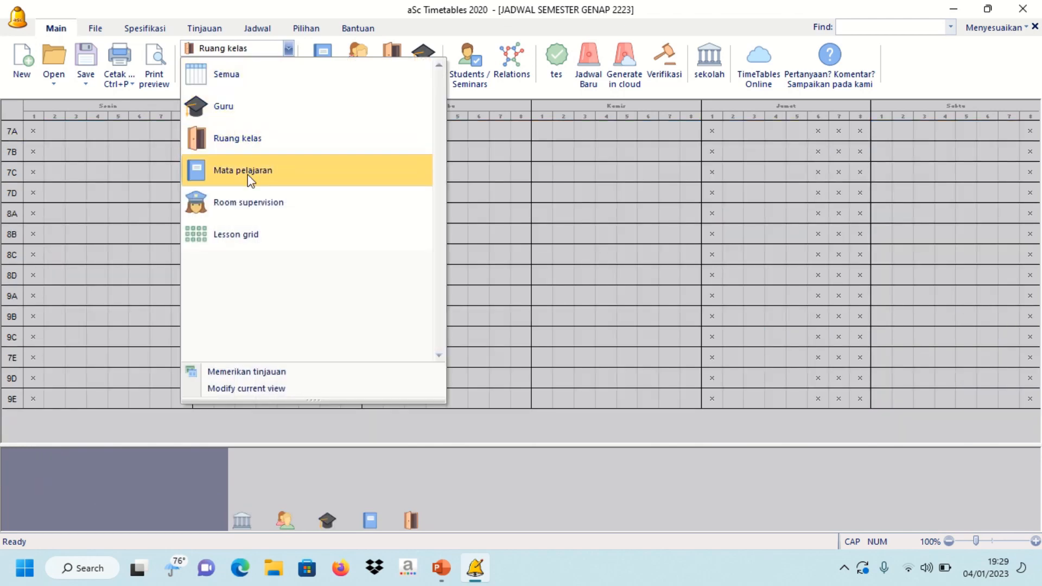
{"action": "left_click", "coordinate": [161, 75]}
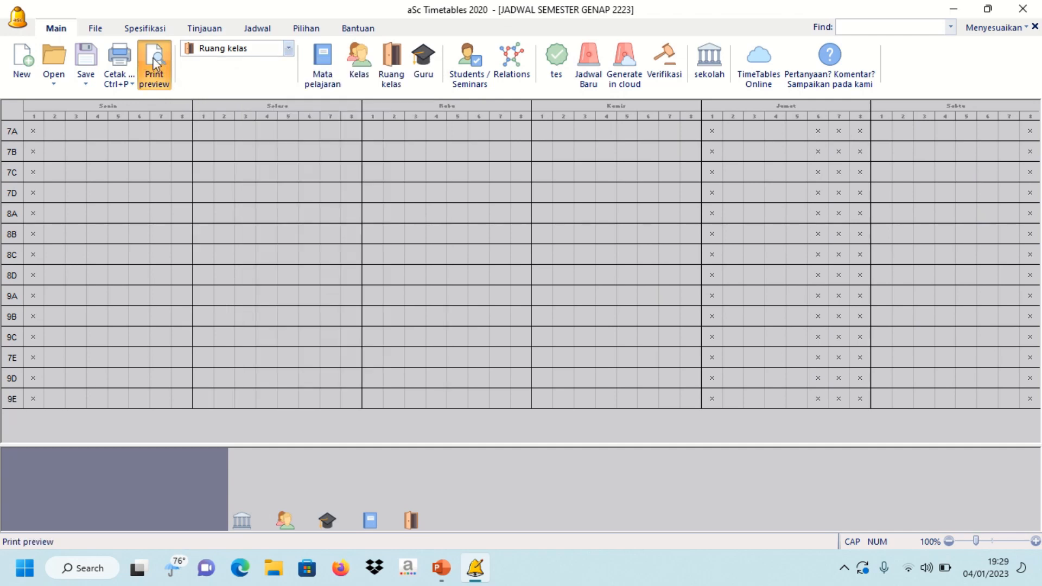
- Open the print preview of the per-class timetable report, starting at class 7A
{"action": "left_click", "coordinate": [118, 65]}
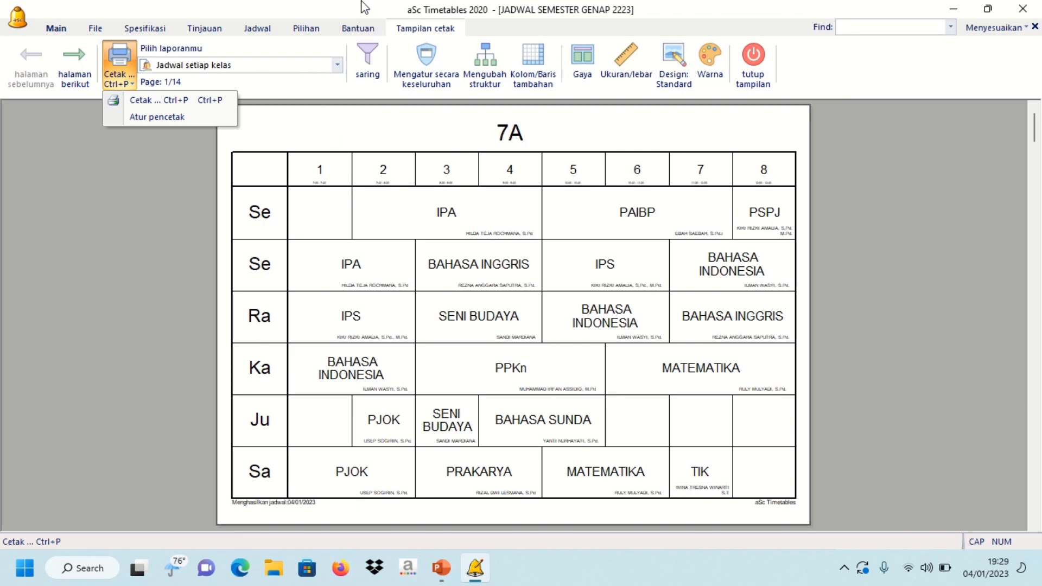
{"action": "mouse_move", "coordinate": [381, 2]}
{"action": "left_click", "coordinate": [424, 46]}
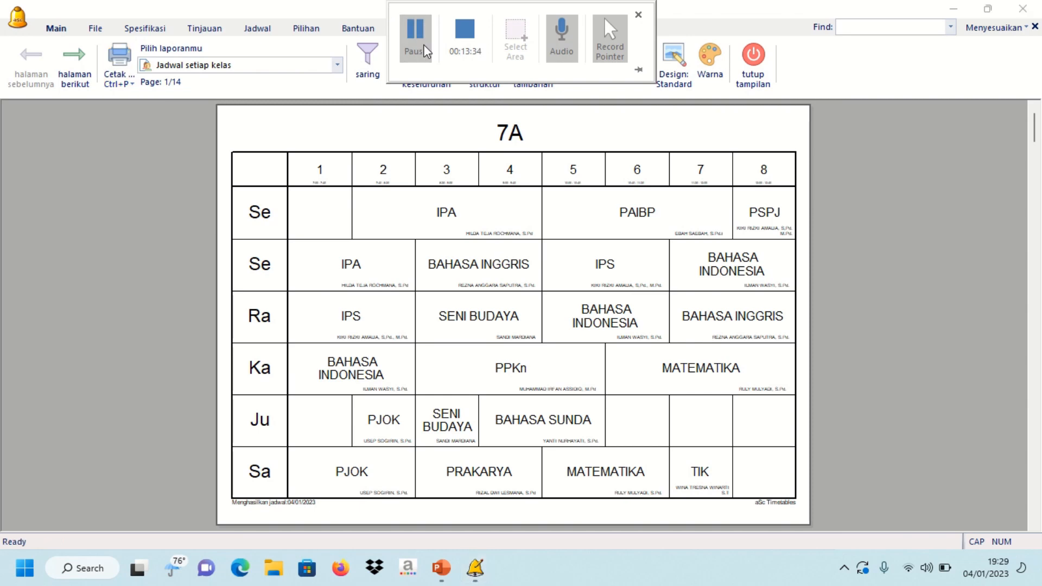
- Page the preview forward through classes 7B, 7C and 7D to 7E, page 5 of 14
{"action": "left_click", "coordinate": [74, 68]}
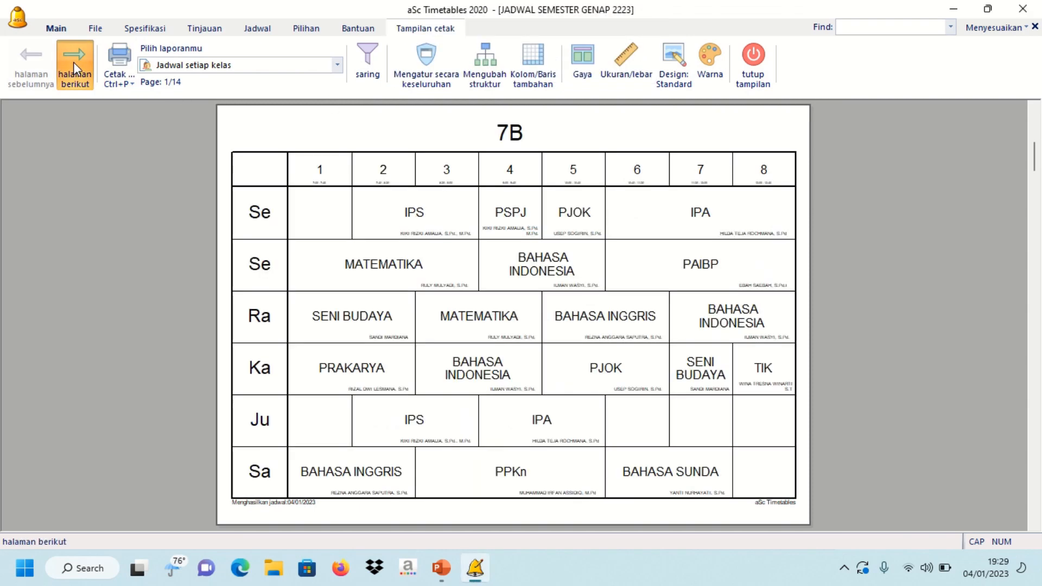
{"action": "left_click", "coordinate": [73, 63]}
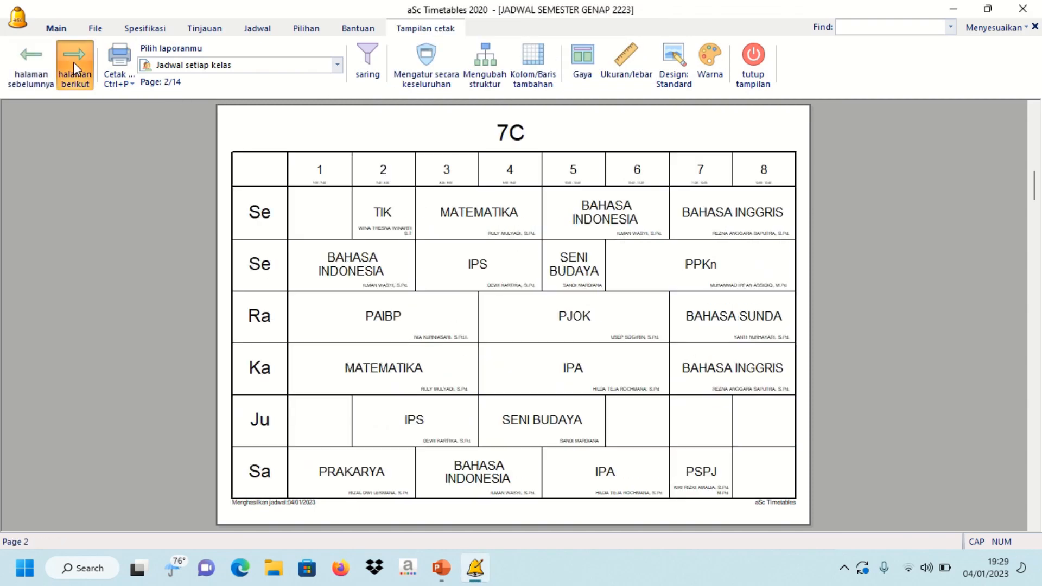
{"action": "left_click", "coordinate": [73, 62]}
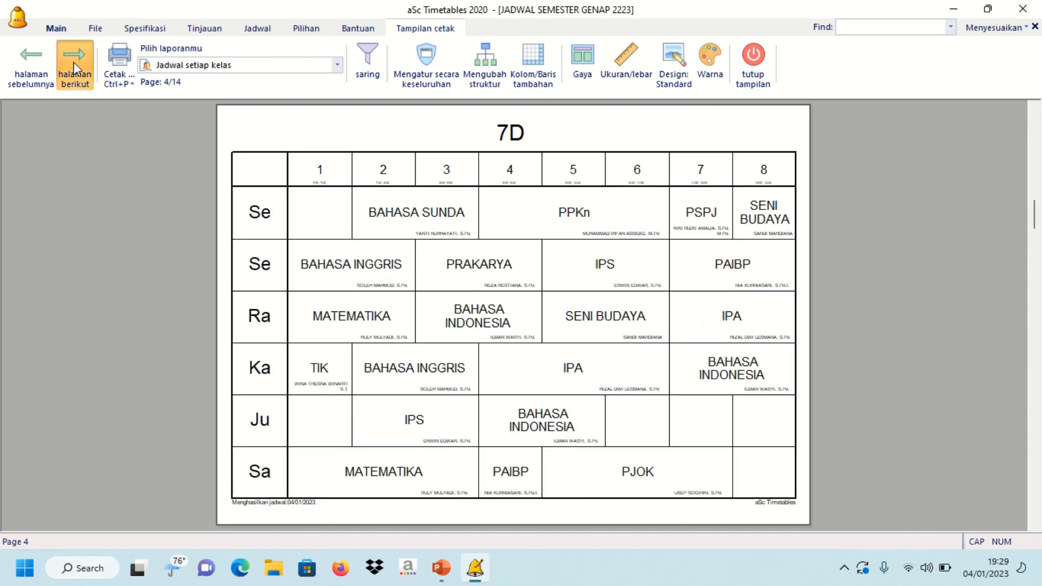
{"action": "left_click", "coordinate": [73, 62]}
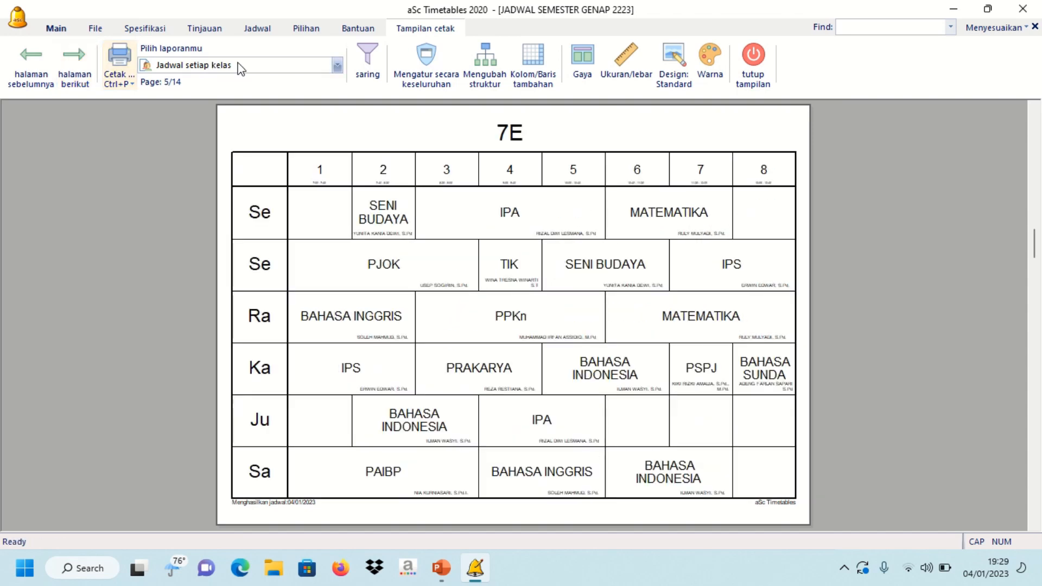
{"action": "left_click", "coordinate": [337, 65]}
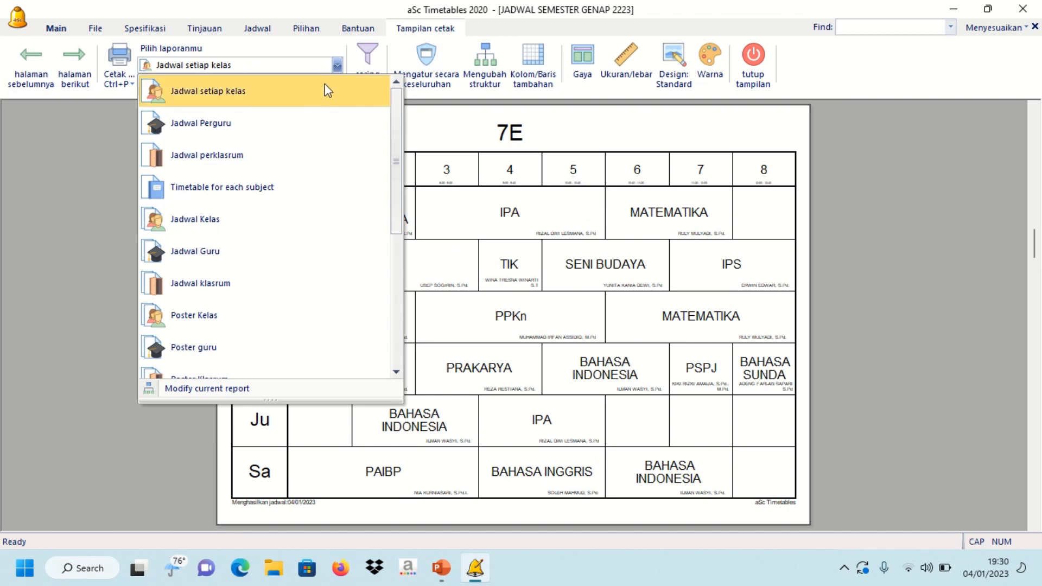
- Preview the second page of Jadwal Perguru, then switch to the Jadwal perklasrum per-classroom report
{"action": "left_click", "coordinate": [316, 124]}
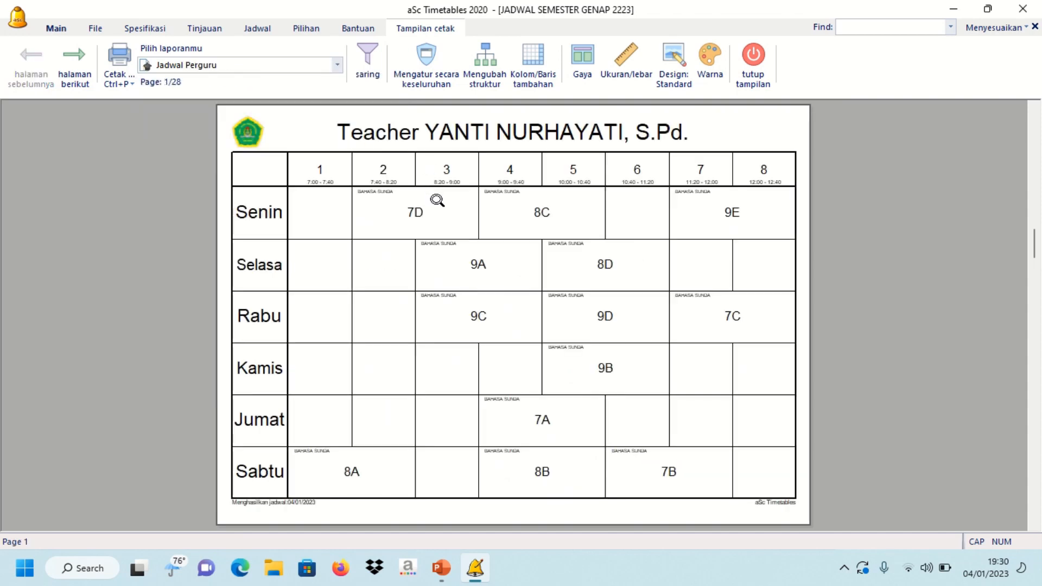
{"action": "left_click", "coordinate": [74, 59]}
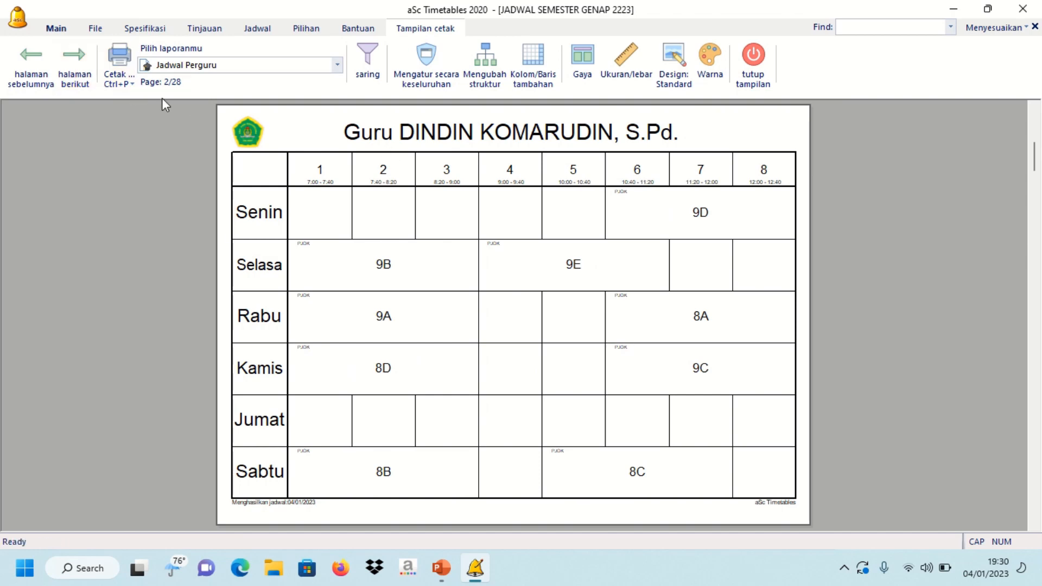
{"action": "left_click", "coordinate": [206, 65]}
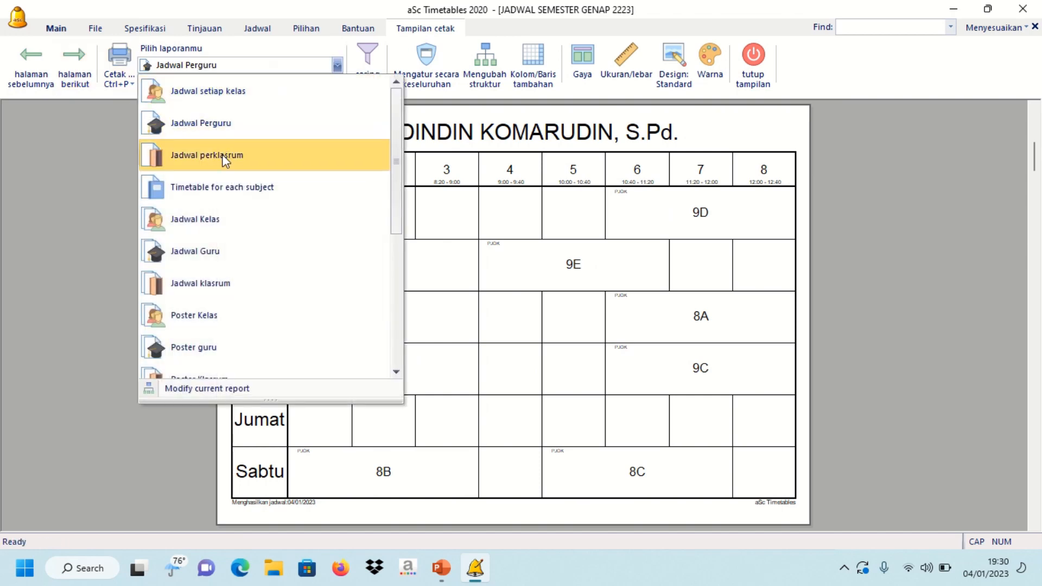
{"action": "left_click", "coordinate": [223, 157]}
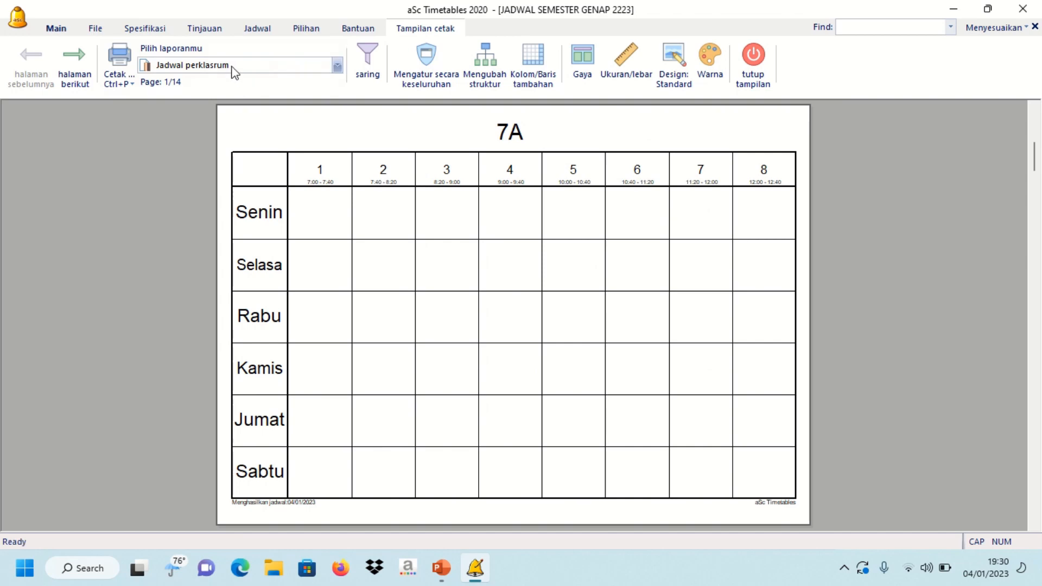
{"action": "left_click", "coordinate": [233, 68]}
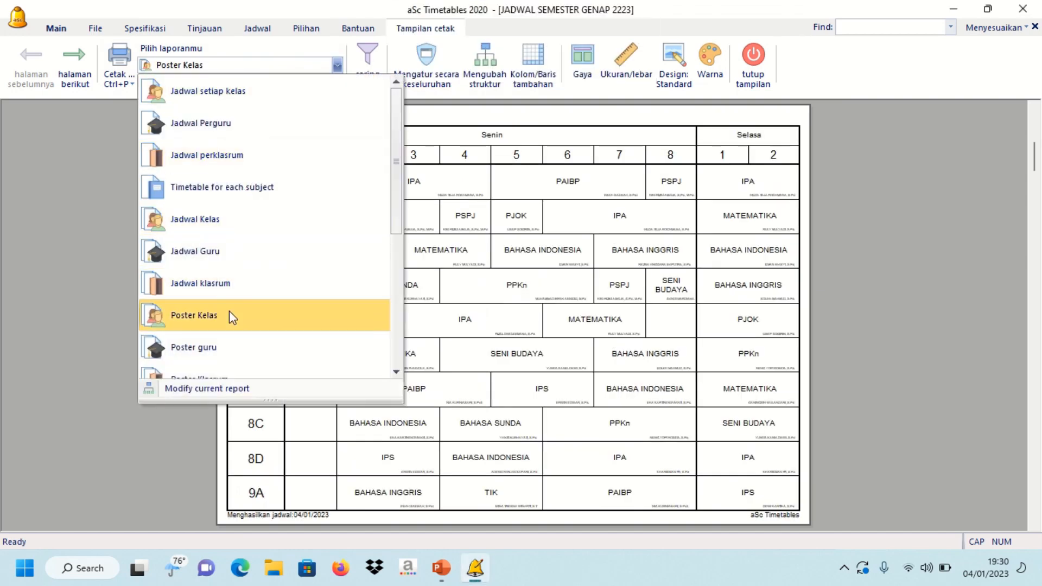
- Show the Poster Kelas report and page through it to page 4
{"action": "left_click", "coordinate": [229, 313]}
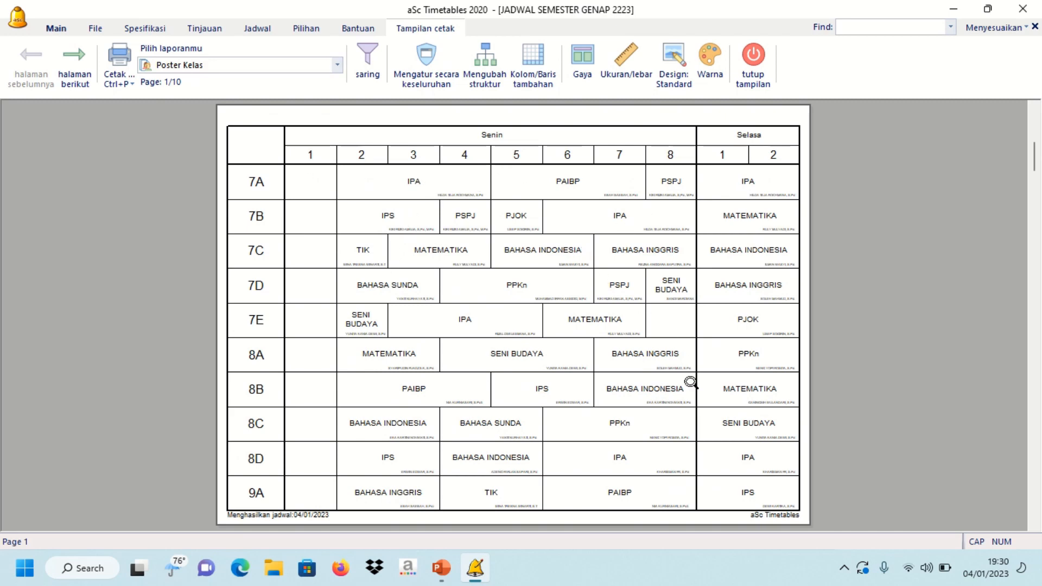
{"action": "left_click", "coordinate": [80, 68]}
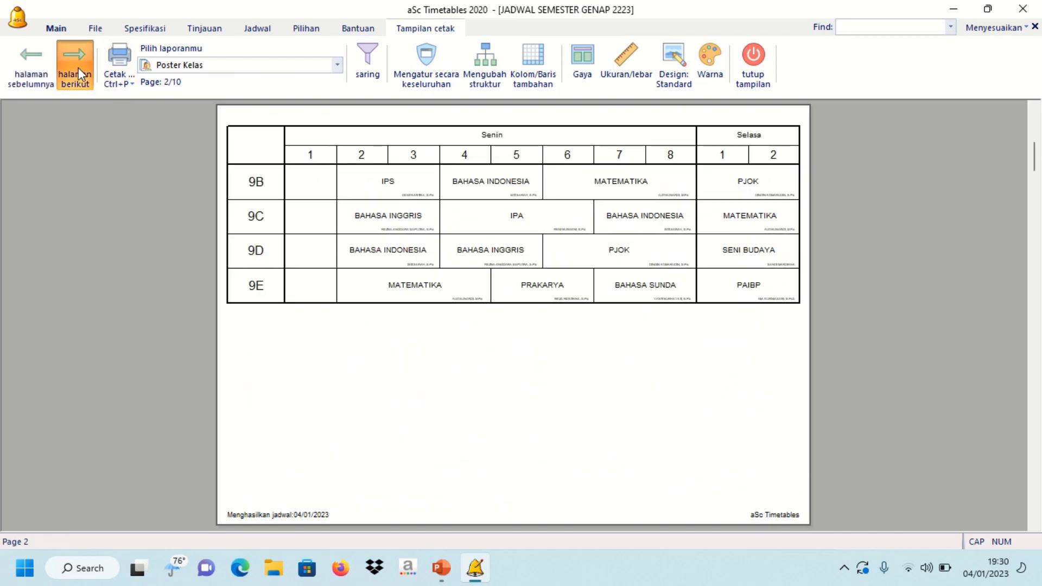
{"action": "left_click", "coordinate": [78, 67]}
{"action": "left_click", "coordinate": [78, 67]}
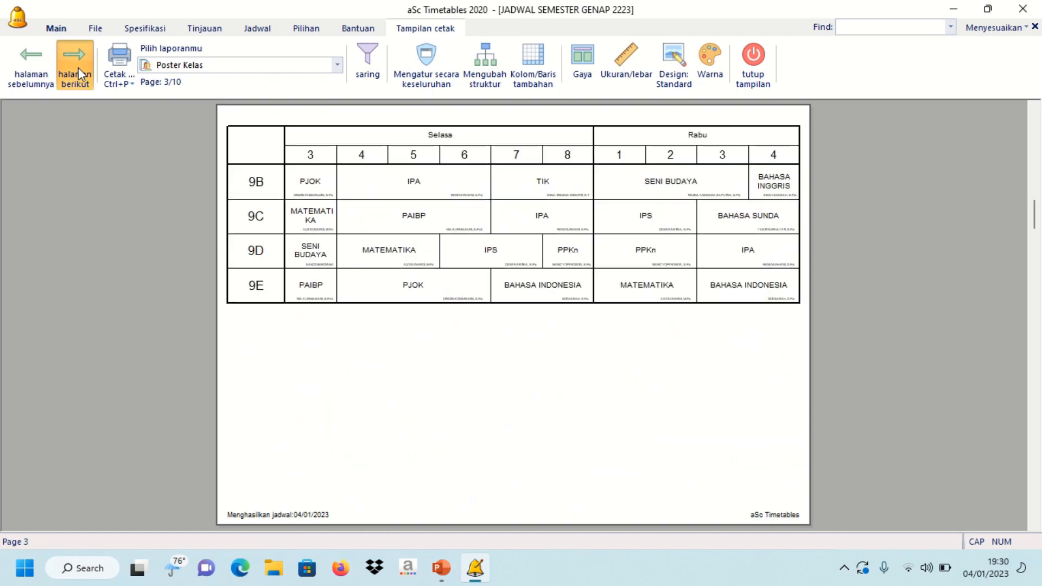
- Switch the preview back to Jadwal setiap kelas, then to the Jadwal Perguru teacher report
{"action": "left_click", "coordinate": [282, 73]}
{"action": "left_click", "coordinate": [274, 92]}
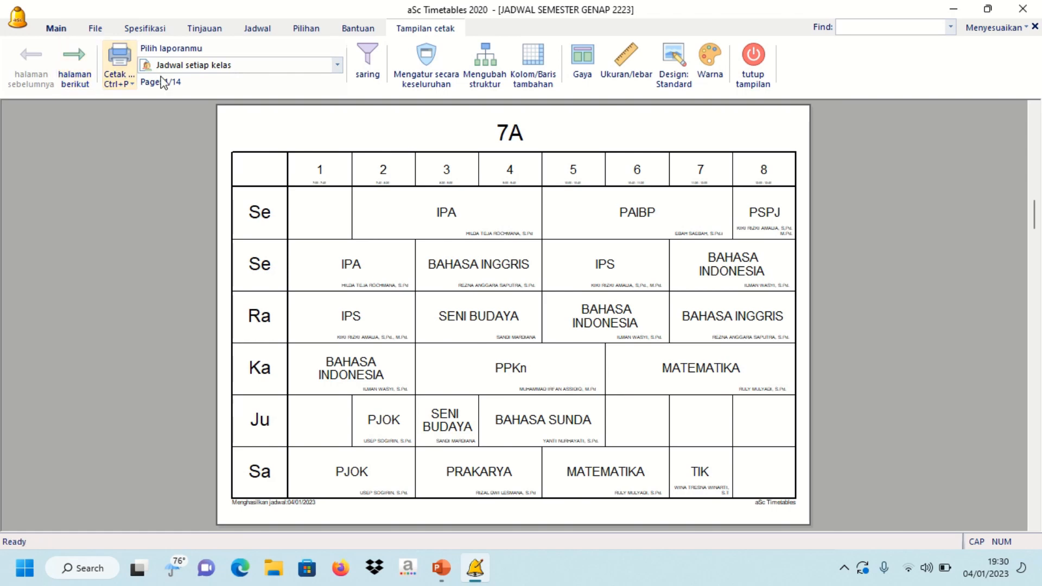
{"action": "left_click", "coordinate": [205, 65]}
{"action": "left_click", "coordinate": [213, 123]}
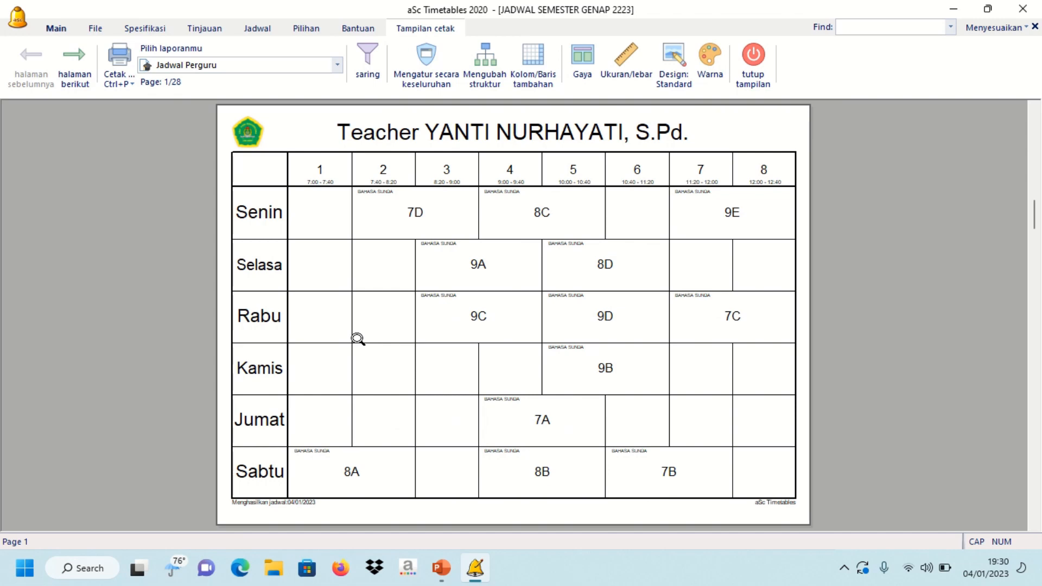
- Close the print preview and switch the main grid from Semua to the Guru teacher view
{"action": "left_click", "coordinate": [752, 75]}
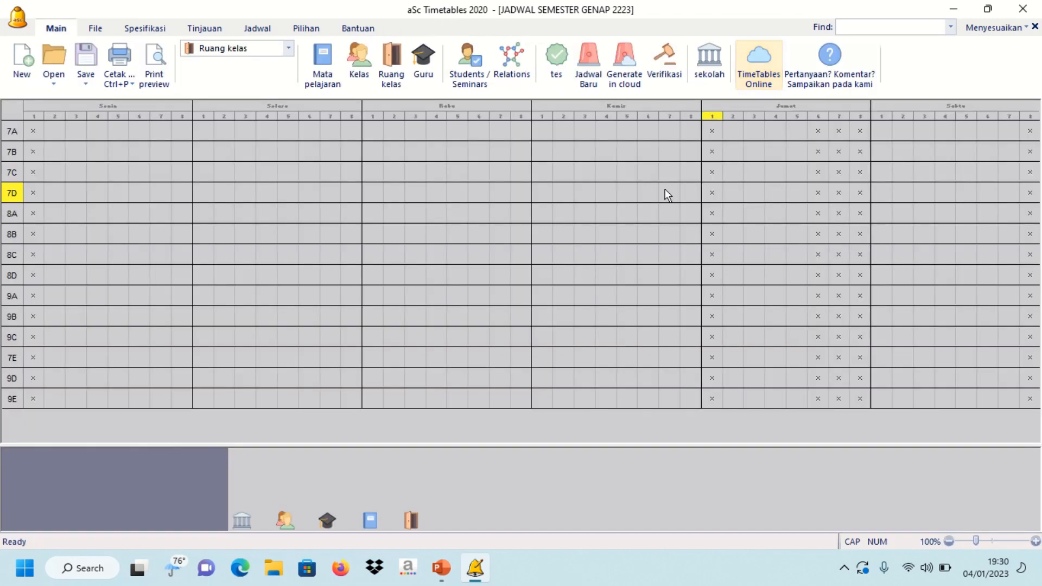
{"action": "left_click", "coordinate": [263, 50]}
{"action": "left_click", "coordinate": [252, 70]}
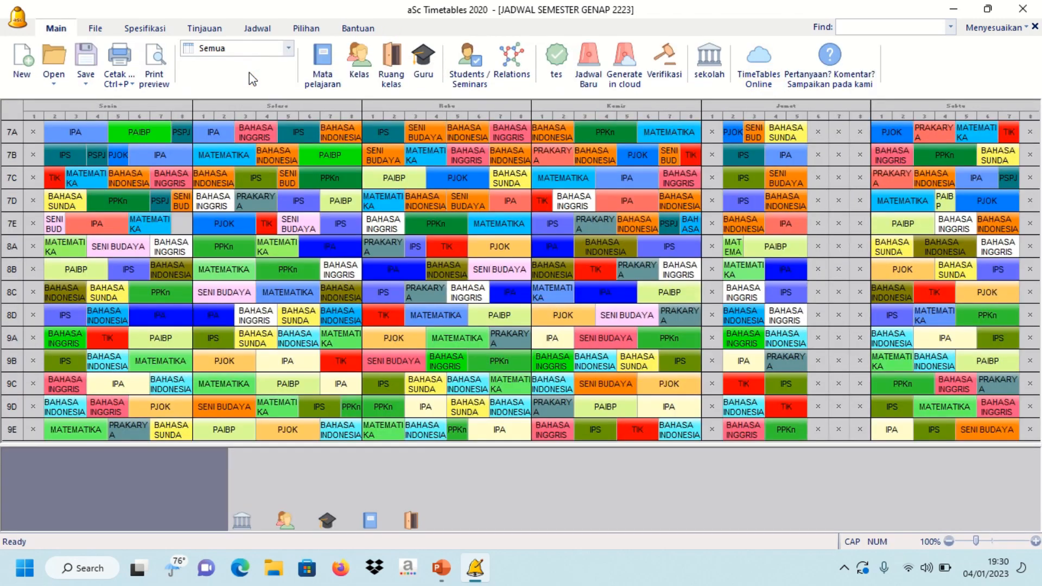
{"action": "left_click", "coordinate": [263, 49]}
{"action": "left_click", "coordinate": [223, 100]}
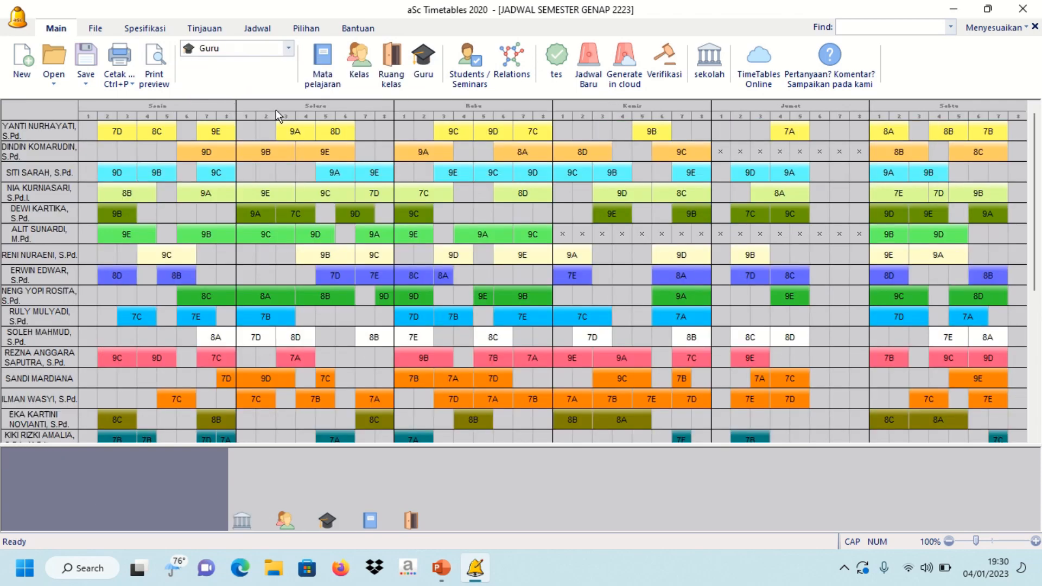